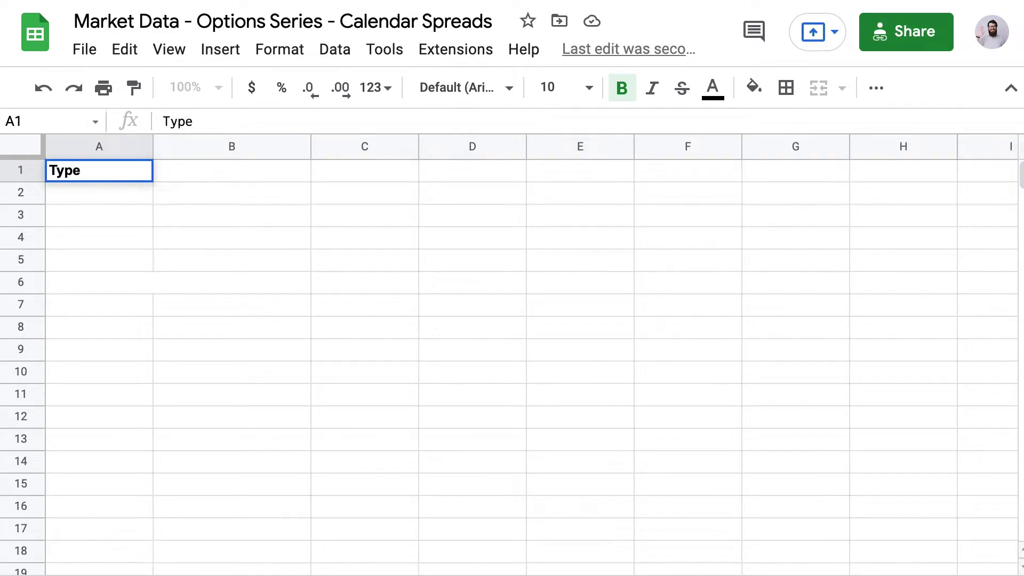
Step: Enter the Type and Ticker headings in A1 and B1
{"action": "key", "text": "Tab"}
{"action": "type", "text": "Tck"}
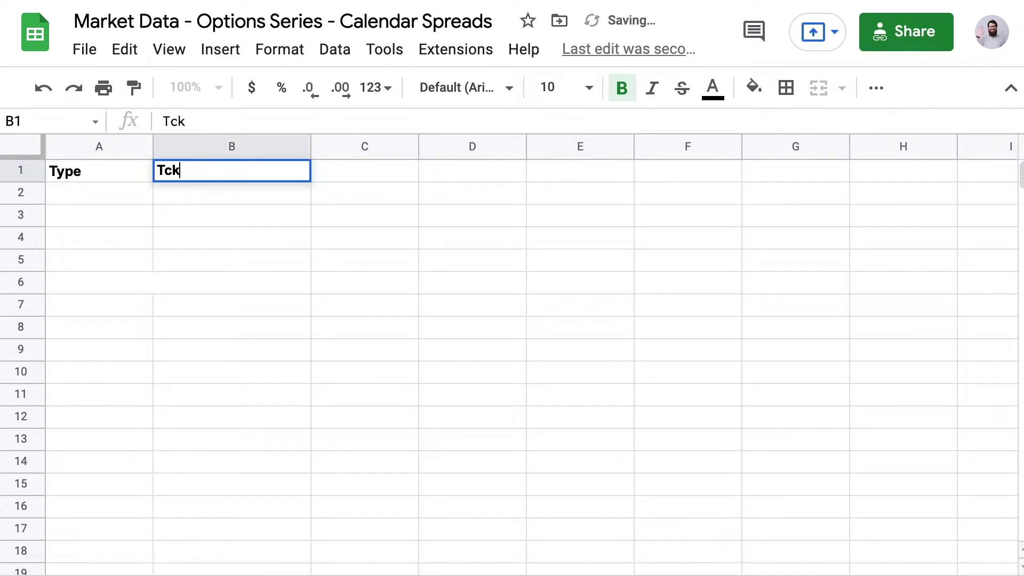
{"action": "key", "text": "BackSpace"}
{"action": "key", "text": "BackSpace"}
{"action": "type", "text": "icker"}
{"action": "key", "text": "Return"}
Step: Fill the first row with ticker SPY in B2 and type Stock in A2
{"action": "type", "text": "Spy"}
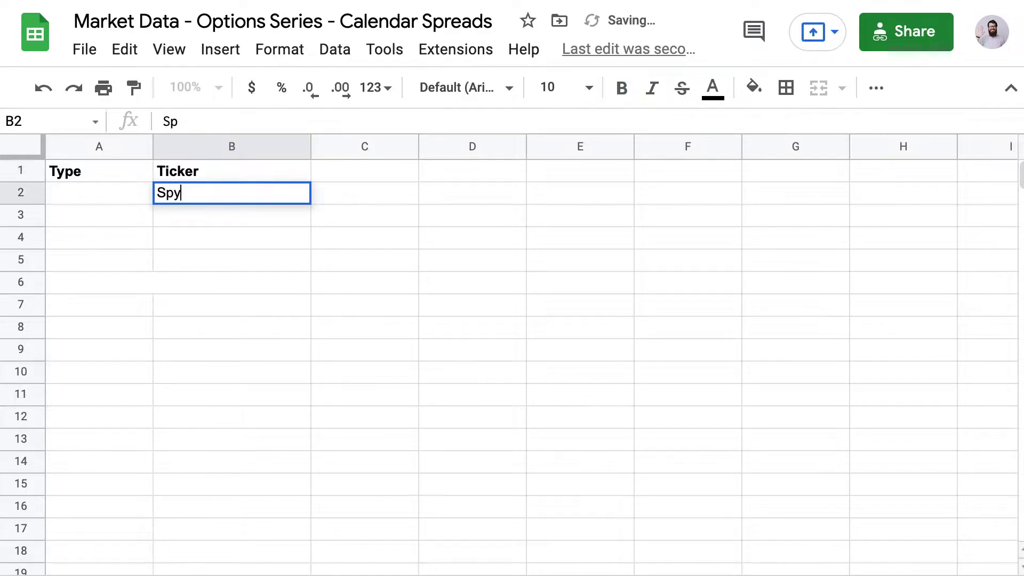
{"action": "key", "text": "Return"}
{"action": "key", "text": "Up"}
{"action": "key", "text": "Up"}
{"action": "key", "text": "Down"}
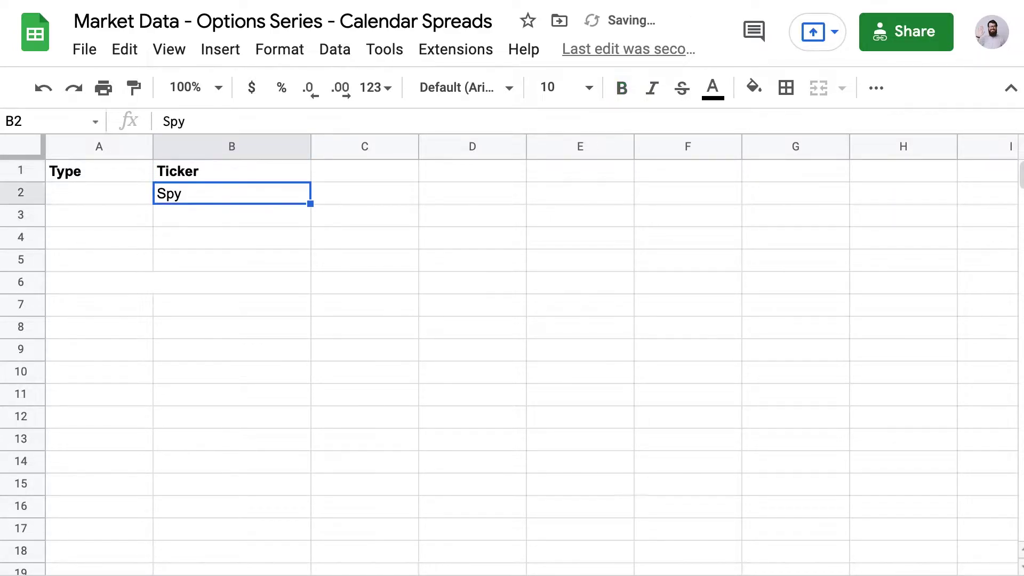
{"action": "type", "text": "SPY"}
{"action": "key", "text": "shift+Tab"}
{"action": "type", "text": "Stock"}
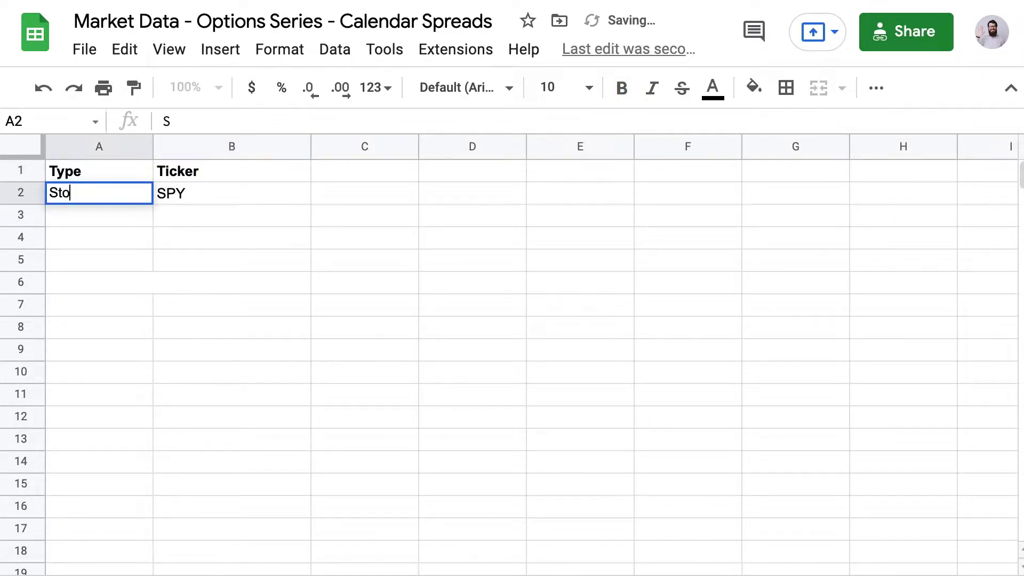
{"action": "key", "text": "Return"}
{"action": "key", "text": "Up"}
Step: Add bold headings Expiration, Strike, Entry Date and Exit Date across C1:F1
{"action": "key", "text": "Right"}
{"action": "key", "text": "Right"}
{"action": "key", "text": "Up"}
{"action": "key", "text": "ctrl+b"}
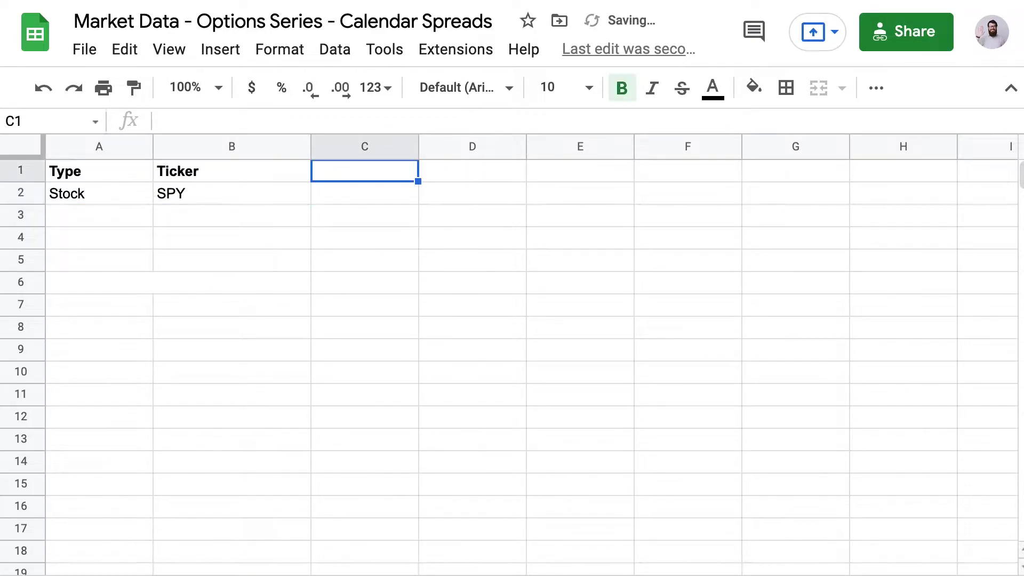
{"action": "type", "text": "Ex"}
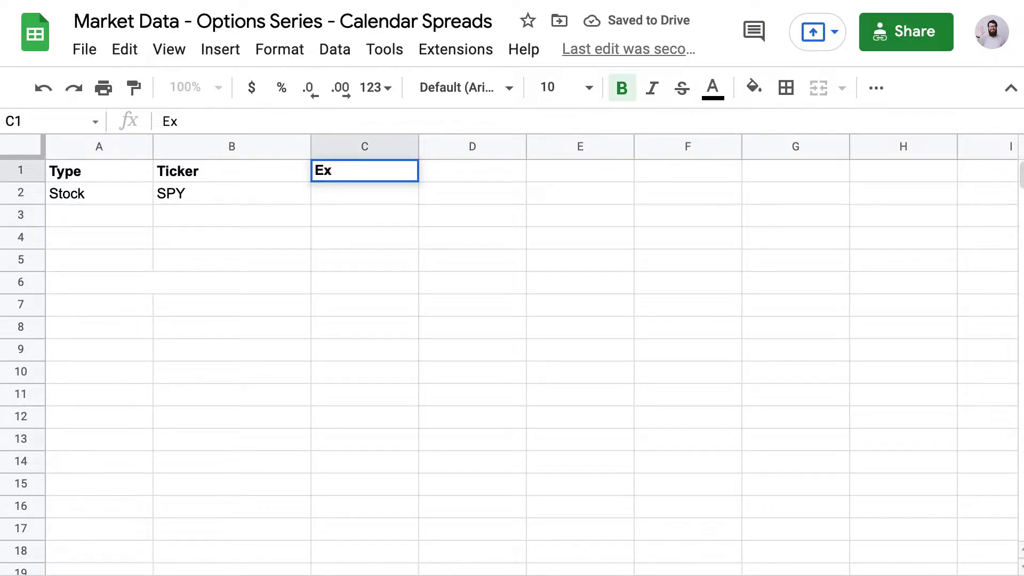
{"action": "type", "text": "piration"}
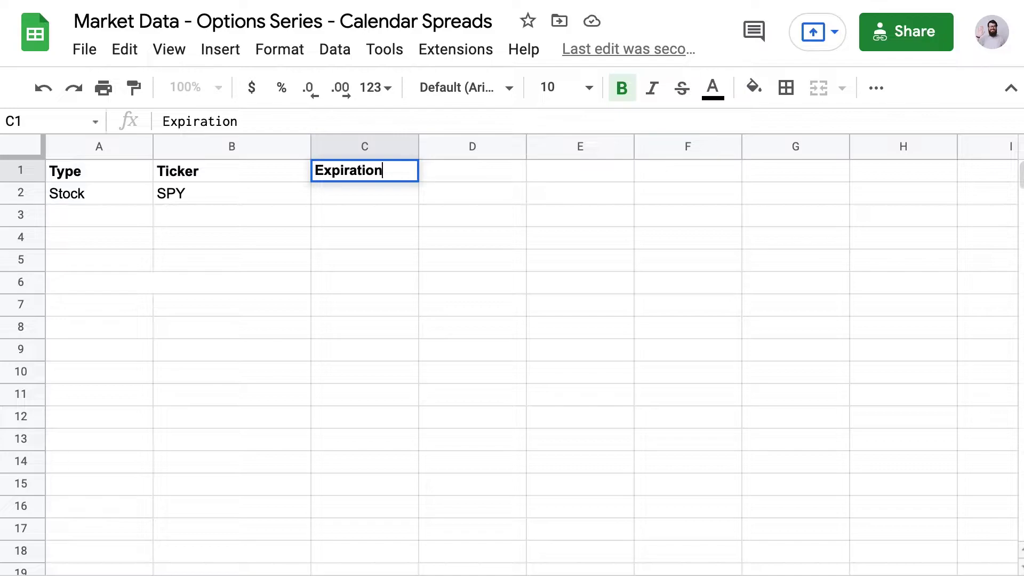
{"action": "key", "text": "Tab"}
{"action": "type", "text": "Strike"}
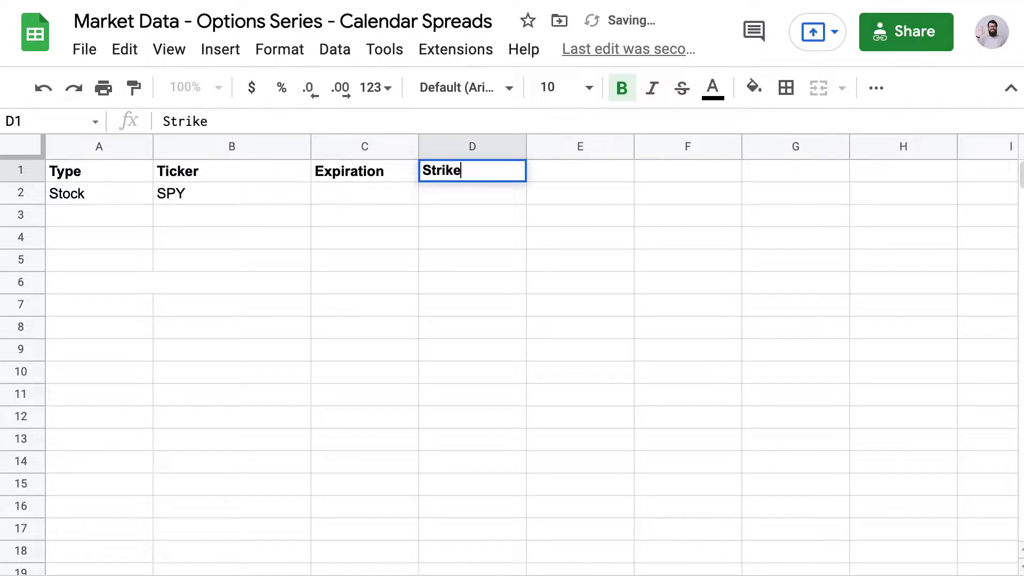
{"action": "key", "text": "Return"}
{"action": "left_click", "coordinate": [580, 171]}
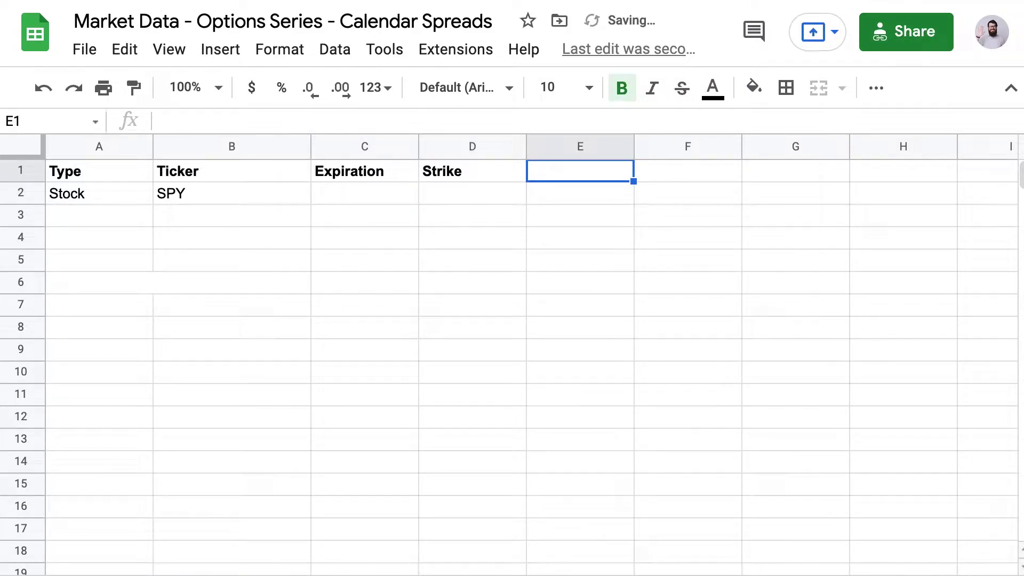
{"action": "type", "text": "Entry Date"}
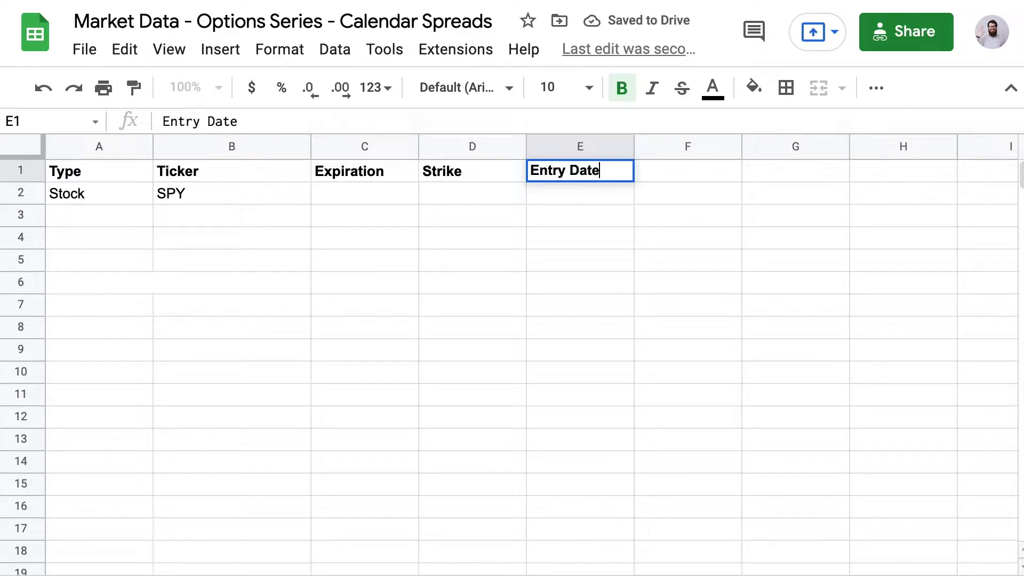
{"action": "key", "text": "Tab"}
{"action": "type", "text": "Exit Date"}
{"action": "key", "text": "Return"}
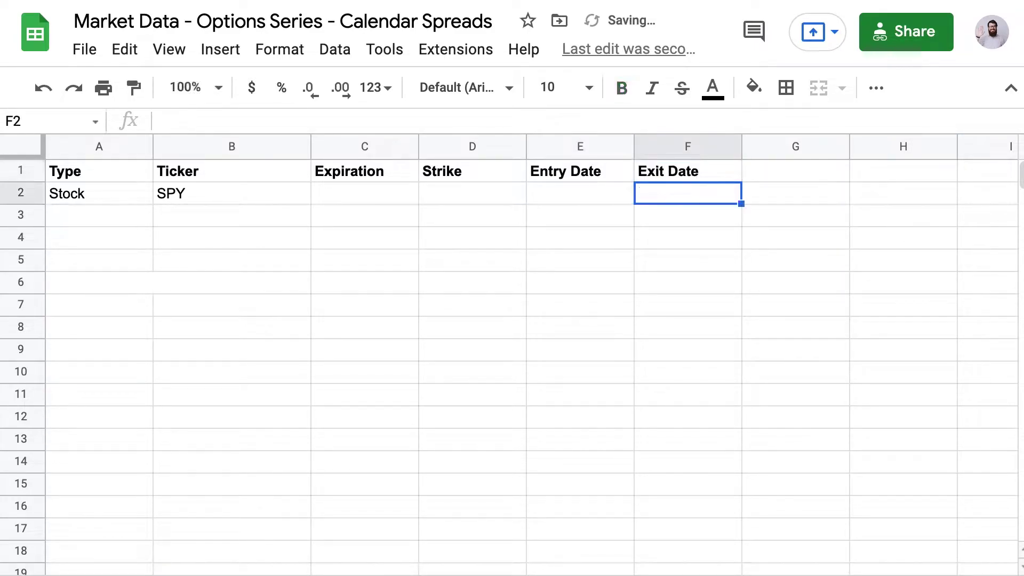
Step: Enter Long Call in A3 and Short Call in A4
{"action": "left_click", "coordinate": [472, 193]}
{"action": "key", "text": "Down"}
{"action": "key", "text": "Left"}
{"action": "key", "text": "Left"}
{"action": "key", "text": "Left"}
{"action": "type", "text": "Lon"}
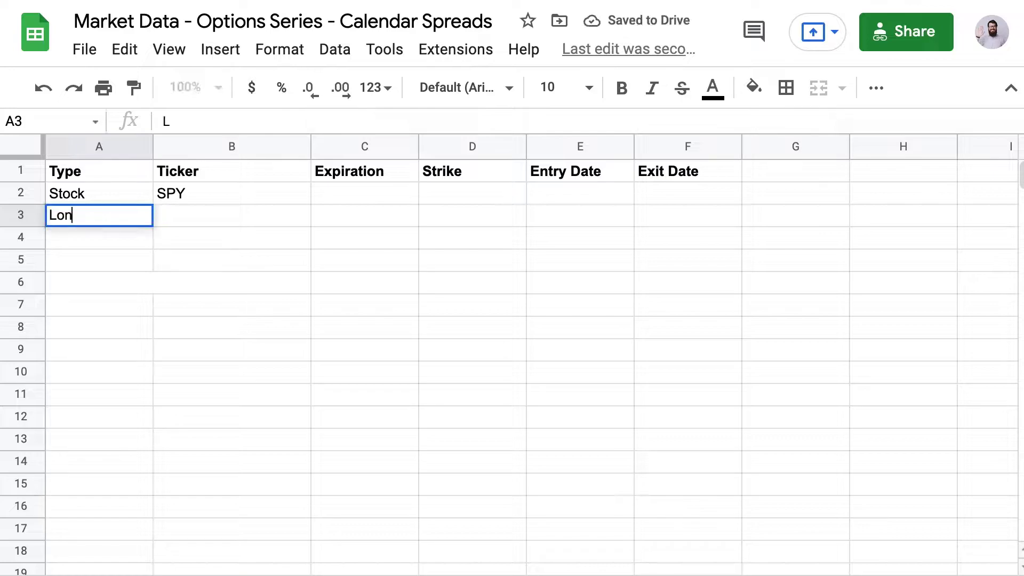
{"action": "type", "text": "g Call"}
{"action": "key", "text": "Return"}
{"action": "type", "text": "S"}
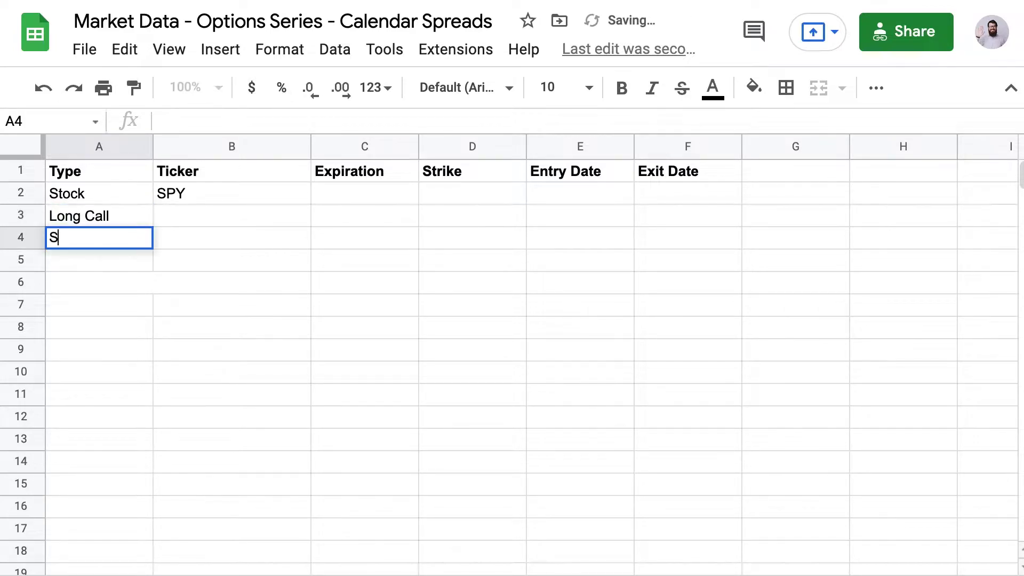
{"action": "type", "text": "hort Call"}
{"action": "key", "text": "Return"}
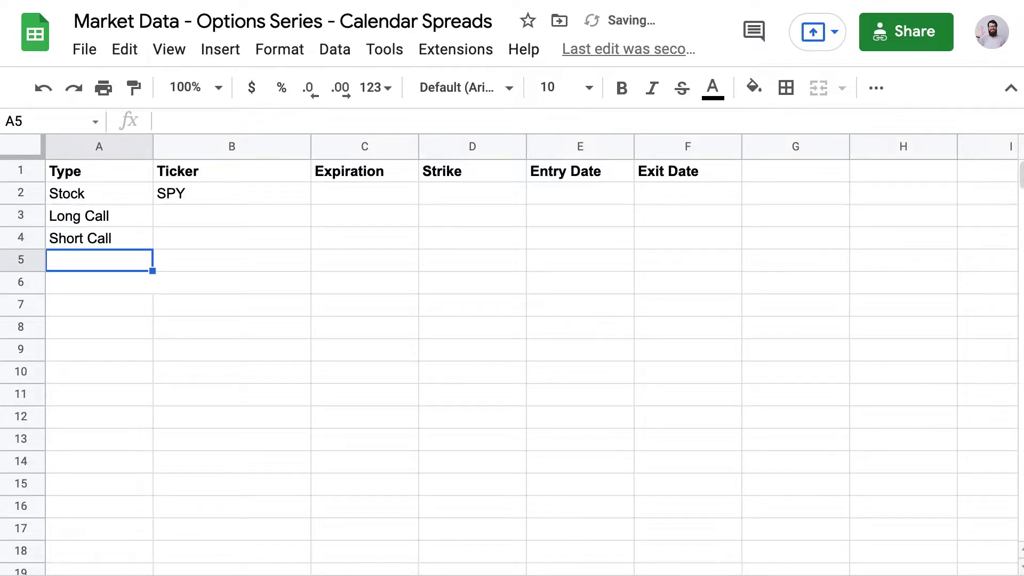
Step: Merge A6:B6 and enter a bold, centred Stock Price label
{"action": "key", "text": "Down"}
{"action": "key", "text": "shift+Right"}
{"action": "key", "text": "alt+o"}
{"action": "key", "text": "m"}
{"action": "key", "text": "a"}
{"action": "key", "text": "ctrl+b"}
{"action": "key", "text": "ctrl+shift+e"}
{"action": "type", "text": "St"}
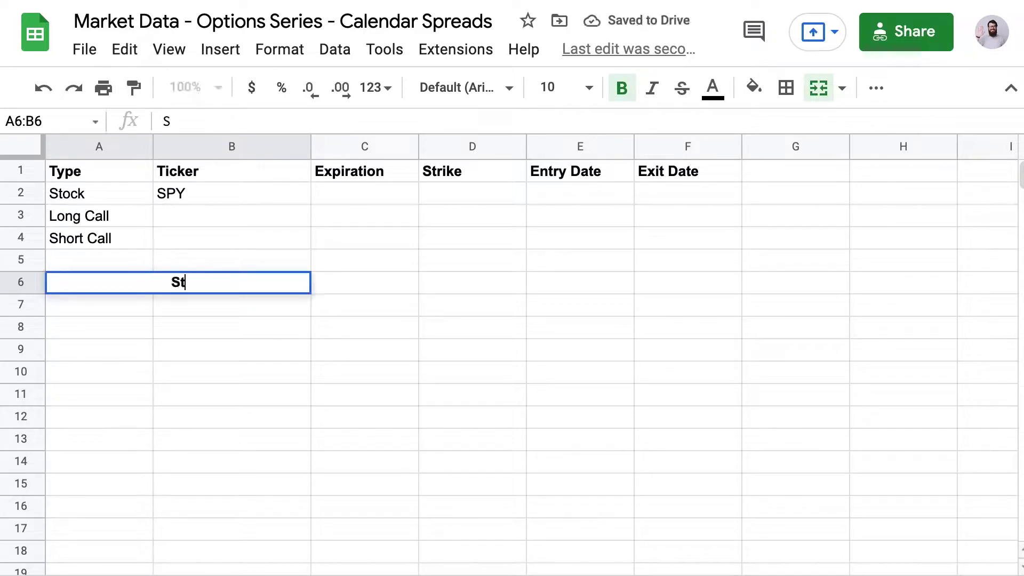
{"action": "type", "text": "ock"}
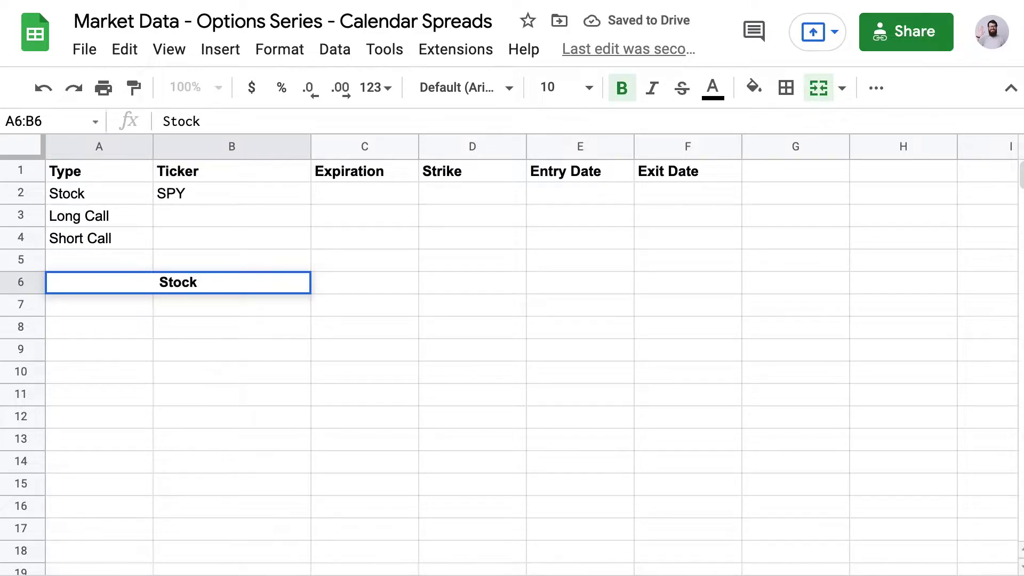
{"action": "type", "text": " Price"}
{"action": "key", "text": "Return"}
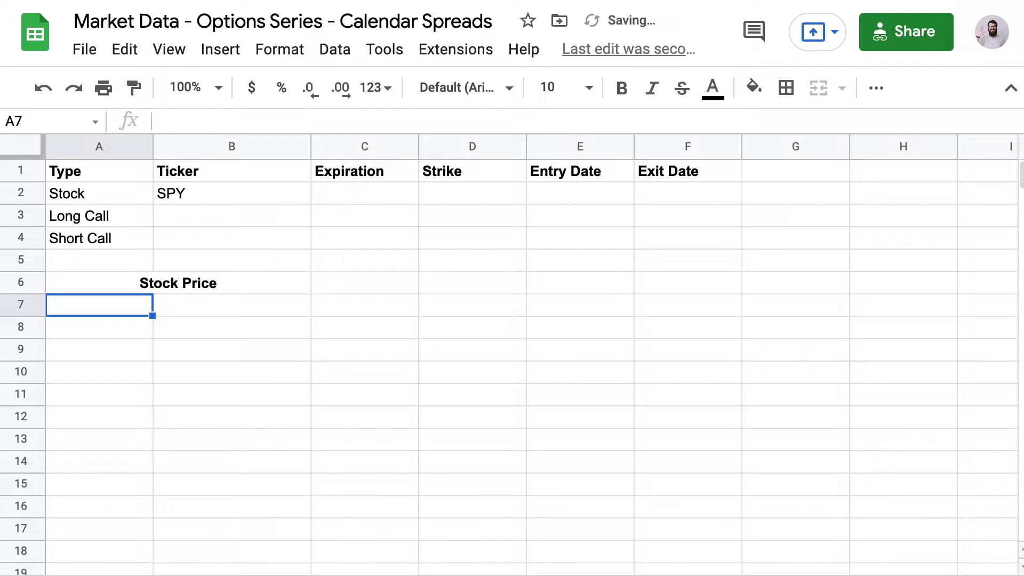
Step: Enter entry date 3/1/2022 in E2 and exit date 3/16/2022 in F2
{"action": "type", "text": "="}
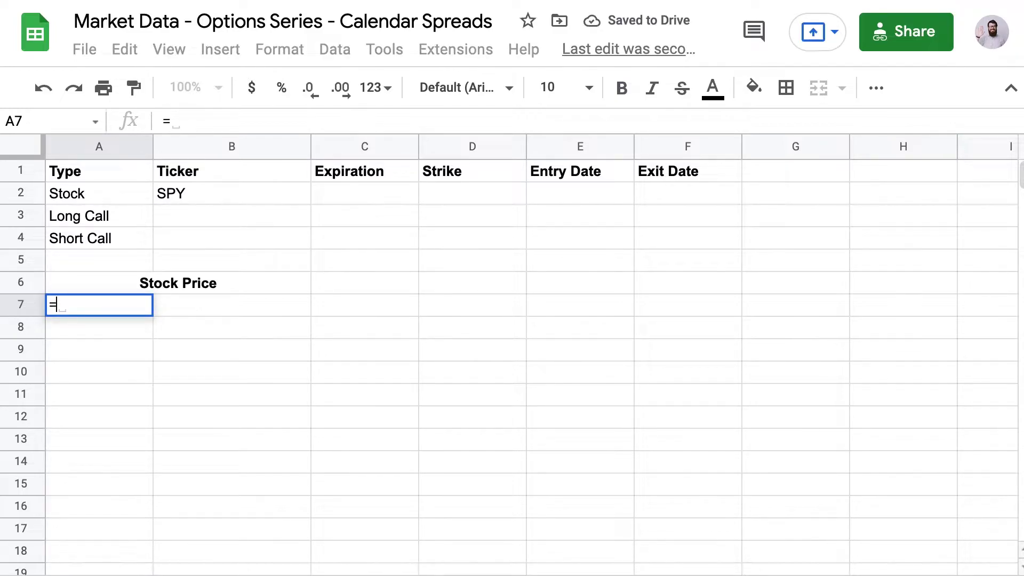
{"action": "key", "text": "Escape"}
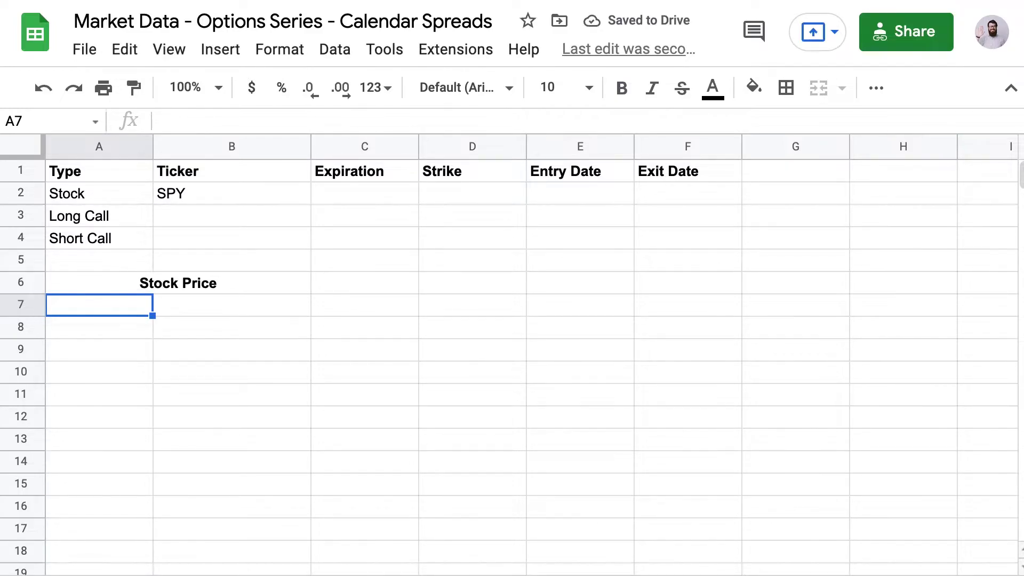
{"action": "left_click", "coordinate": [582, 197]}
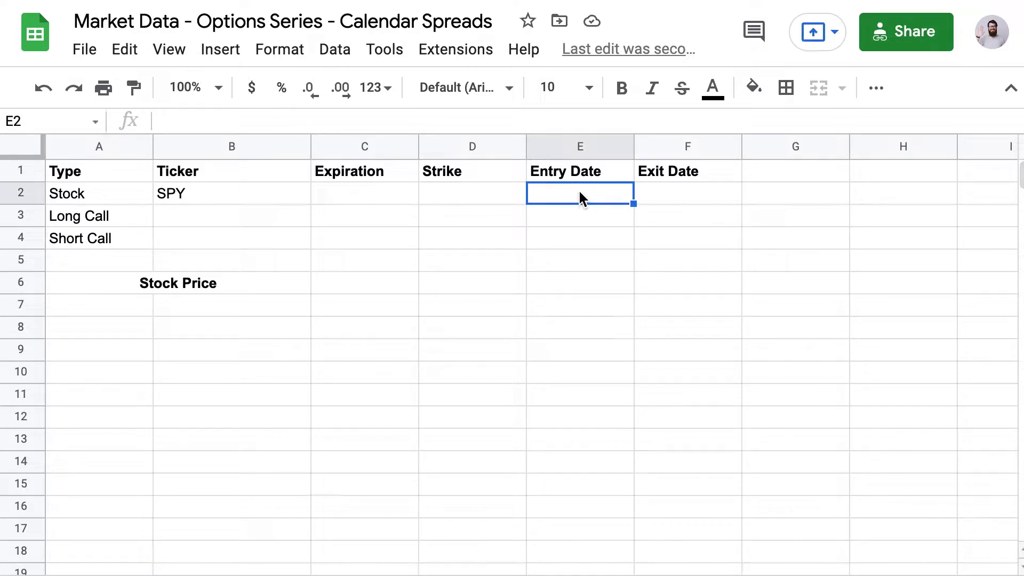
{"action": "type", "text": "3/1/2022"}
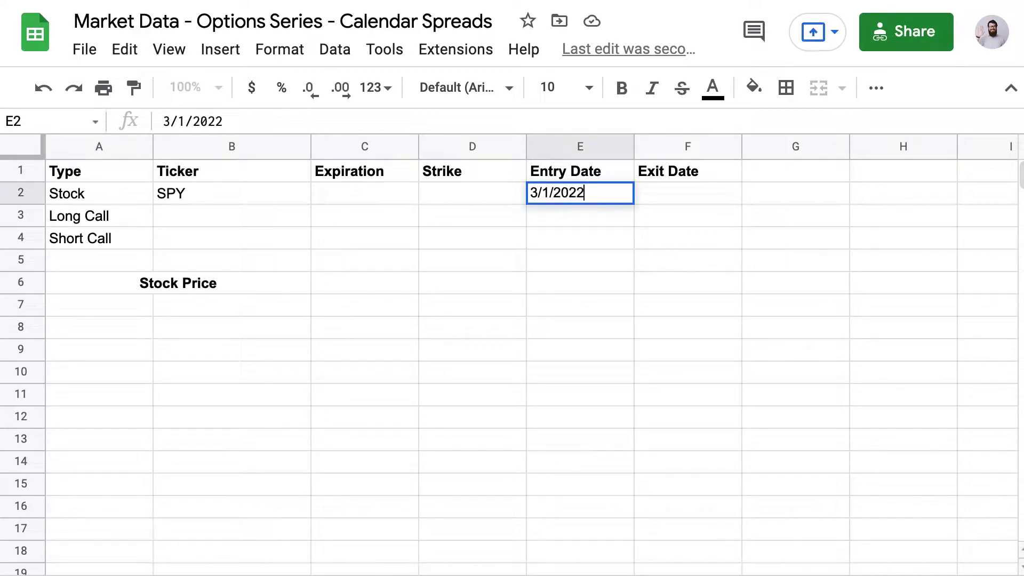
{"action": "key", "text": "Tab"}
{"action": "type", "text": "3/"}
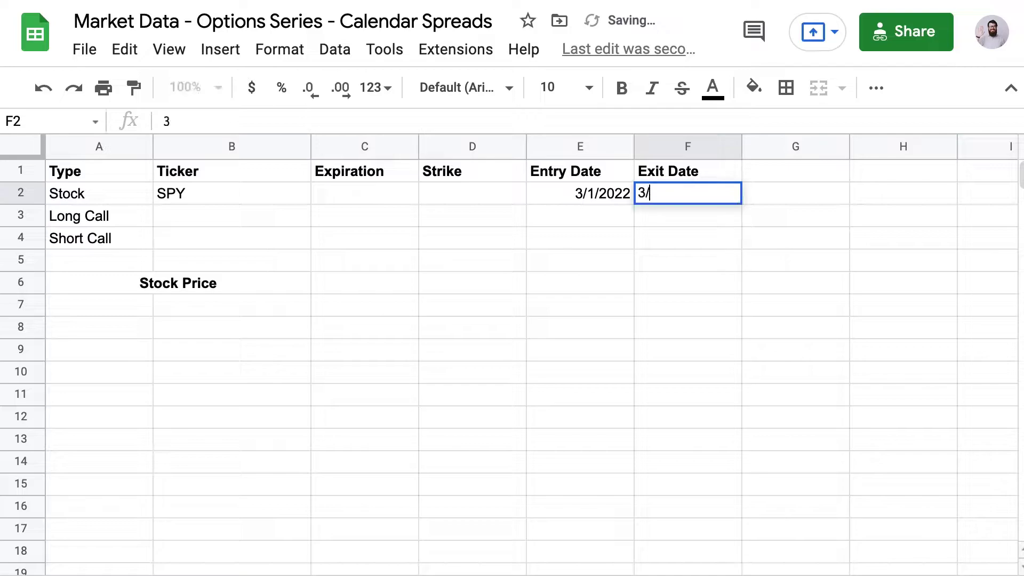
{"action": "type", "text": "16/2022"}
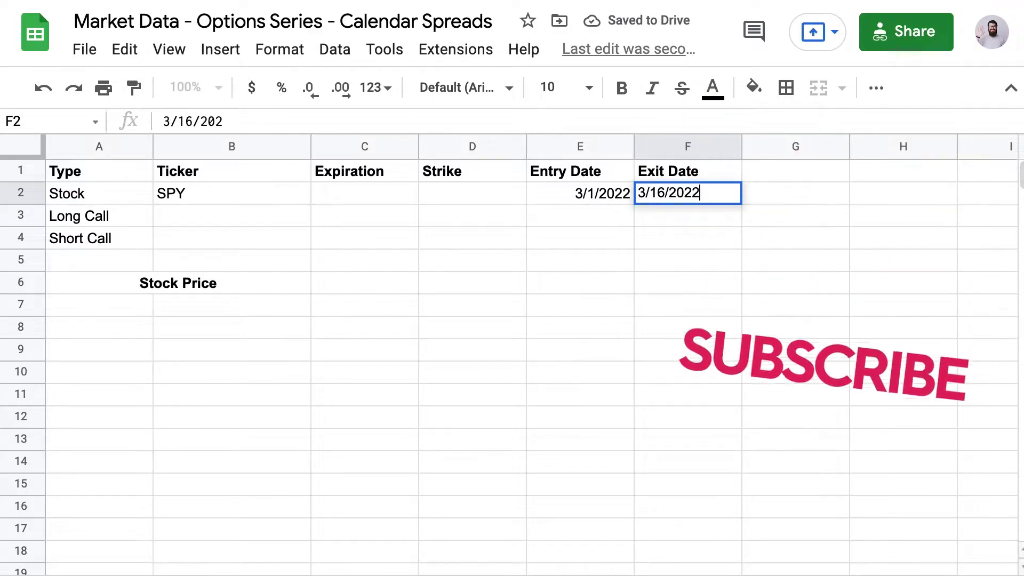
{"action": "key", "text": "Return"}
Step: Start a STOCKDATA formula in A7 using the SPY ticker in B2
{"action": "left_click", "coordinate": [119, 305]}
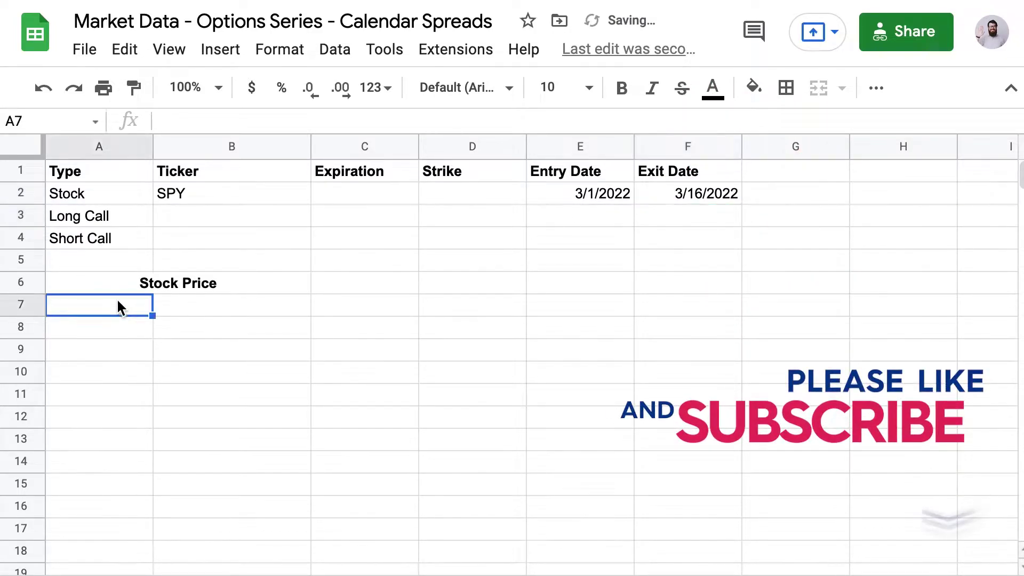
{"action": "type", "text": "=stok"}
{"action": "key", "text": "Tab"}
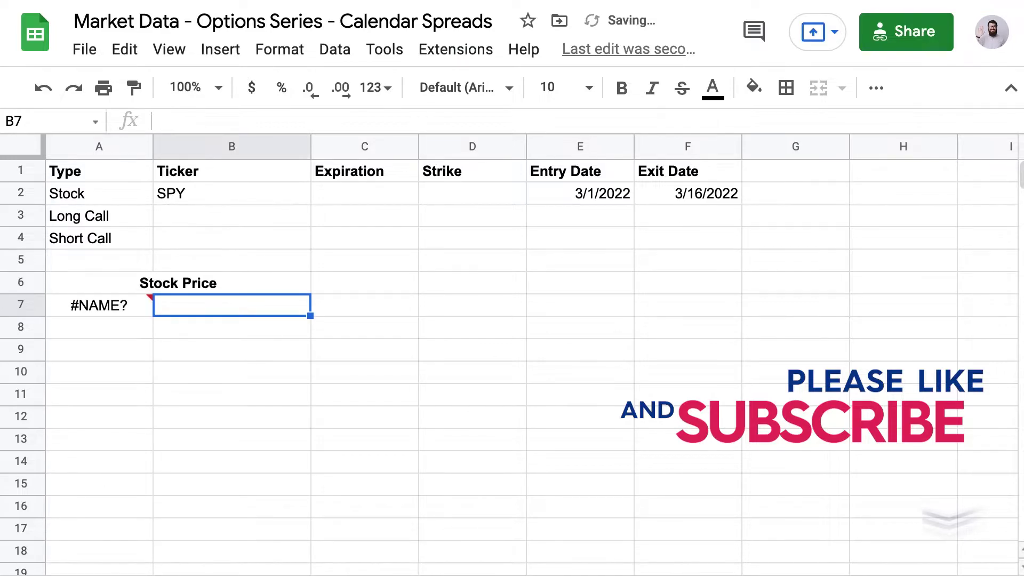
{"action": "key", "text": "Left"}
{"action": "key", "text": "Delete"}
{"action": "type", "text": "=sto"}
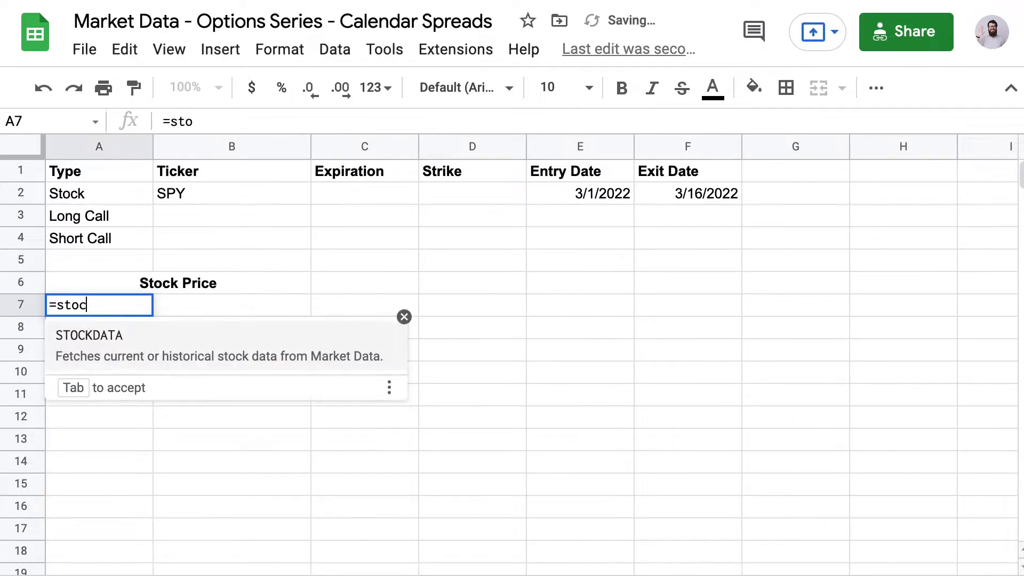
{"action": "key", "text": "Tab"}
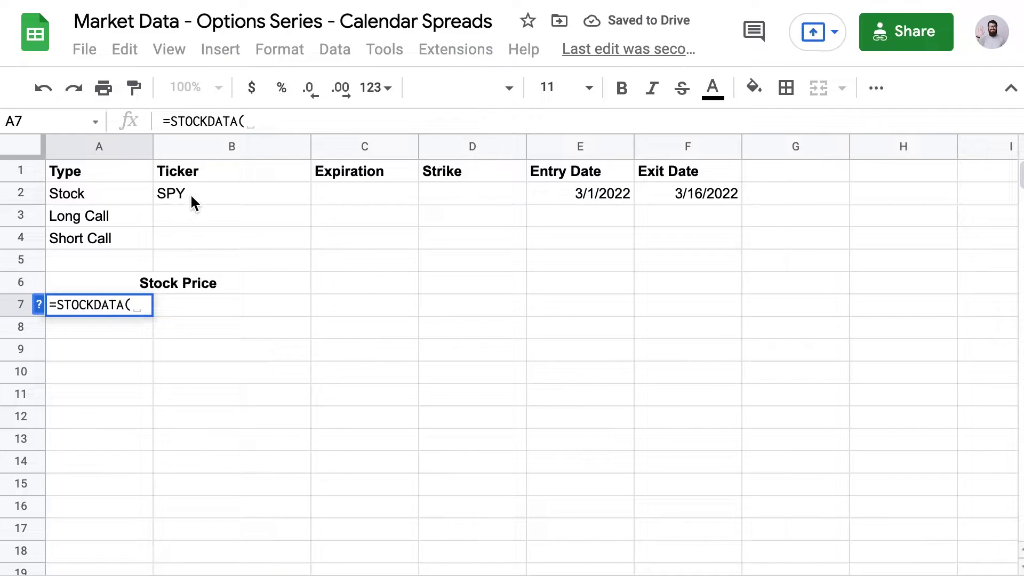
{"action": "left_click", "coordinate": [208, 188]}
Step: Finish it as =STOCKDATA(B2,"updated,close",E2,F2) to list SPY's daily closes
{"action": "type", "text": ",\"close"}
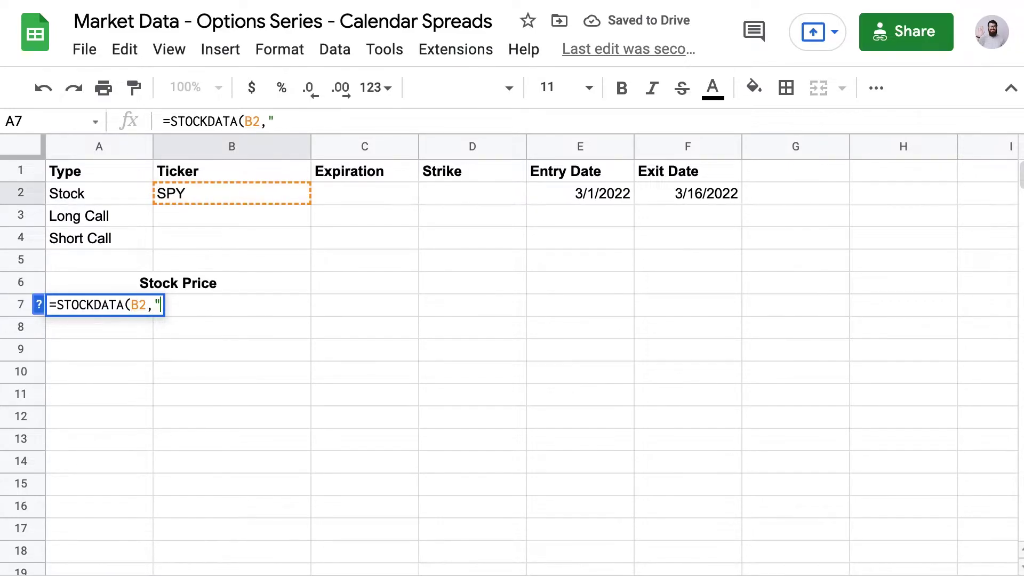
{"action": "key", "text": "BackSpace"}
{"action": "key", "text": "BackSpace"}
{"action": "key", "text": "BackSpace"}
{"action": "key", "text": "BackSpace"}
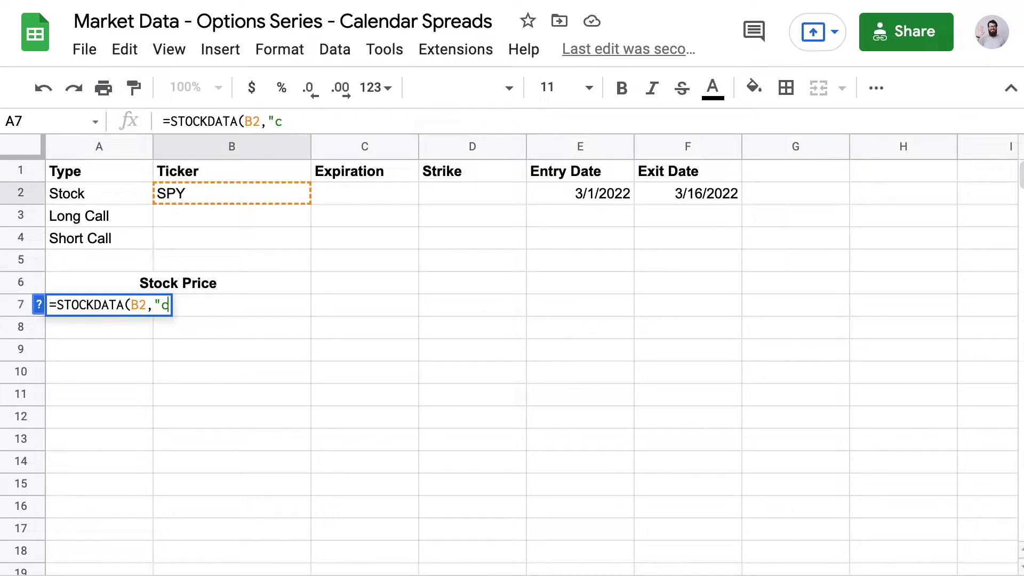
{"action": "key", "text": "BackSpace"}
{"action": "type", "text": "udp"}
{"action": "key", "text": "BackSpace"}
{"action": "key", "text": "BackSpace"}
{"action": "type", "text": "pdated"}
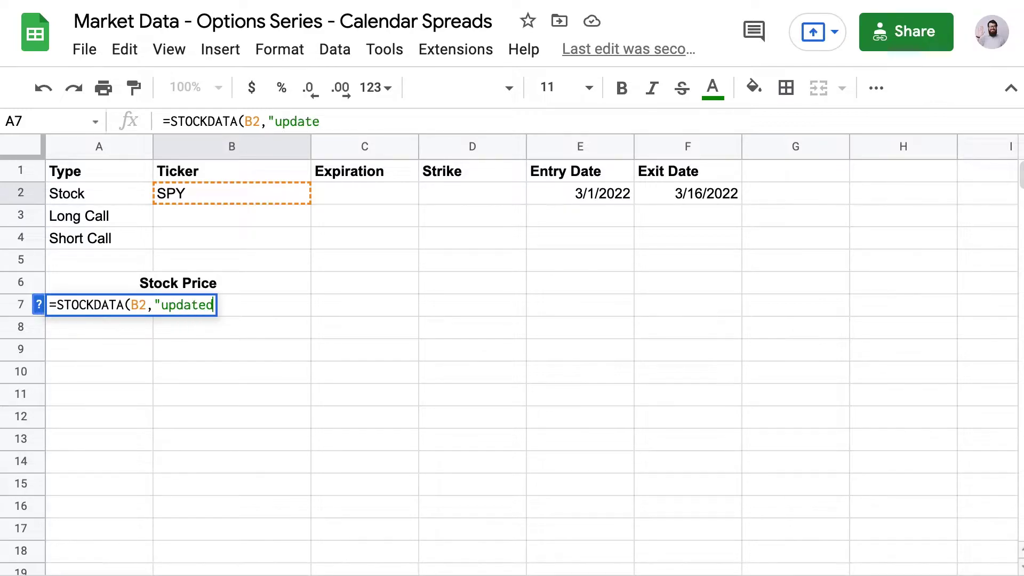
{"action": "type", "text": ",close\","}
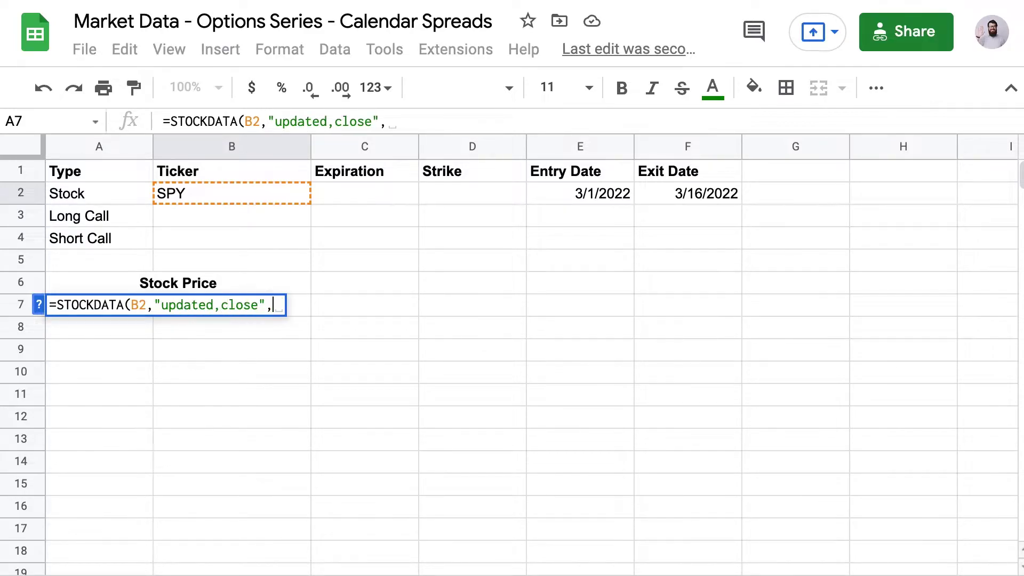
{"action": "left_click", "coordinate": [553, 197]}
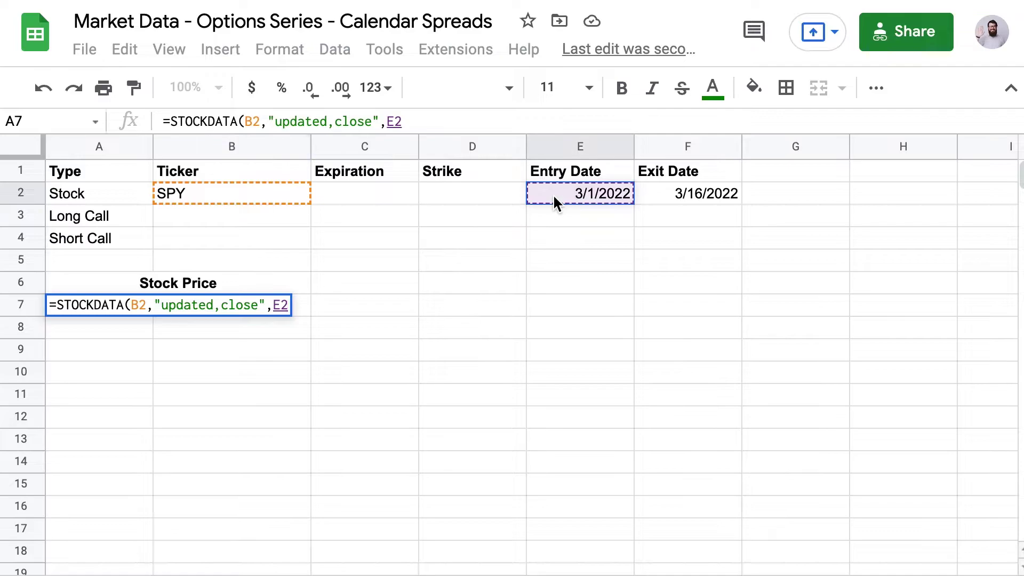
{"action": "type", "text": ","}
{"action": "left_click", "coordinate": [666, 192]}
{"action": "type", "text": ")"}
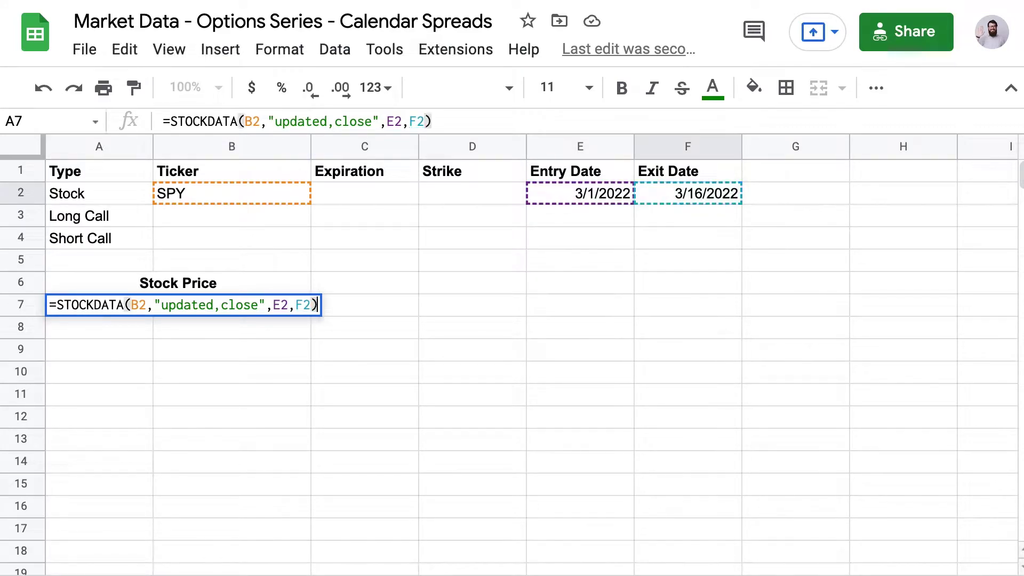
{"action": "key", "text": "Return"}
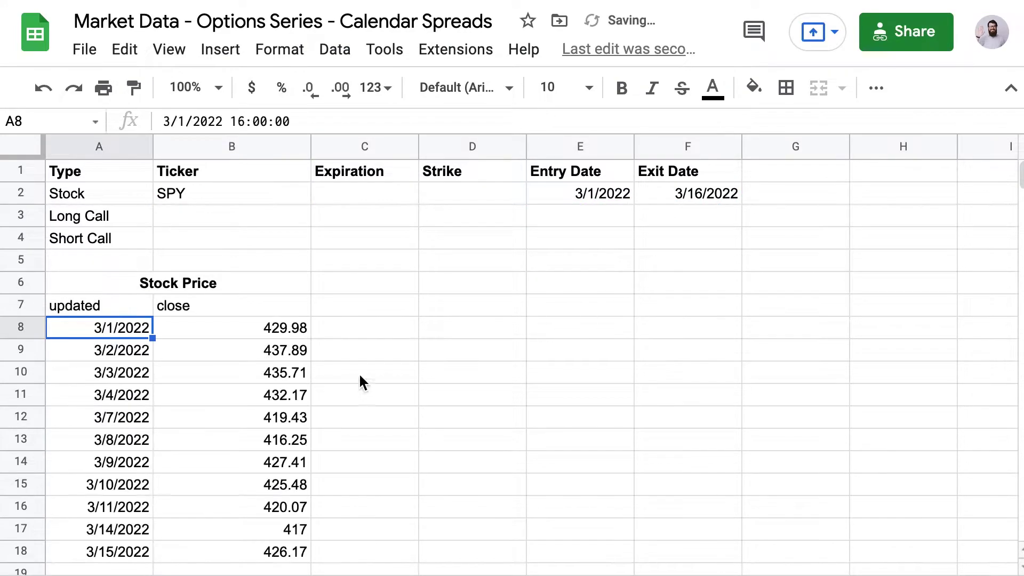
Step: Type 430 for both the Long Call and Short Call rows in column C
{"action": "left_click", "coordinate": [347, 290]}
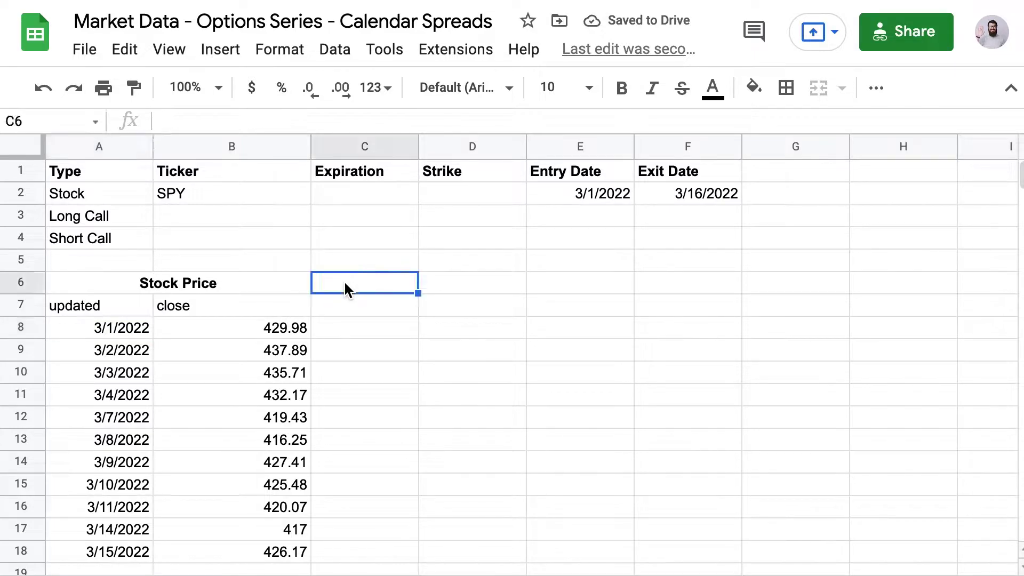
{"action": "left_click", "coordinate": [270, 221]}
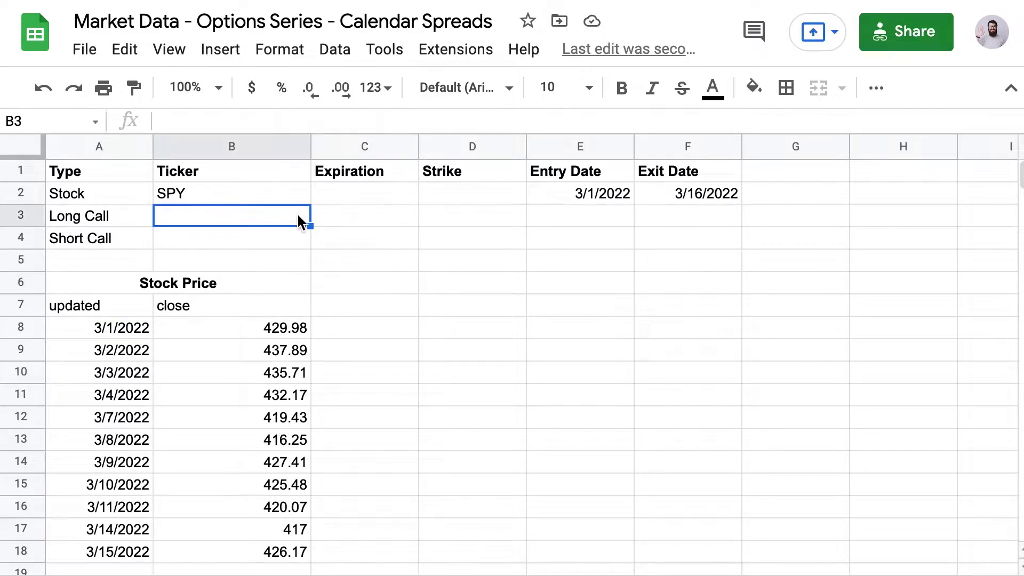
{"action": "key", "text": "Right"}
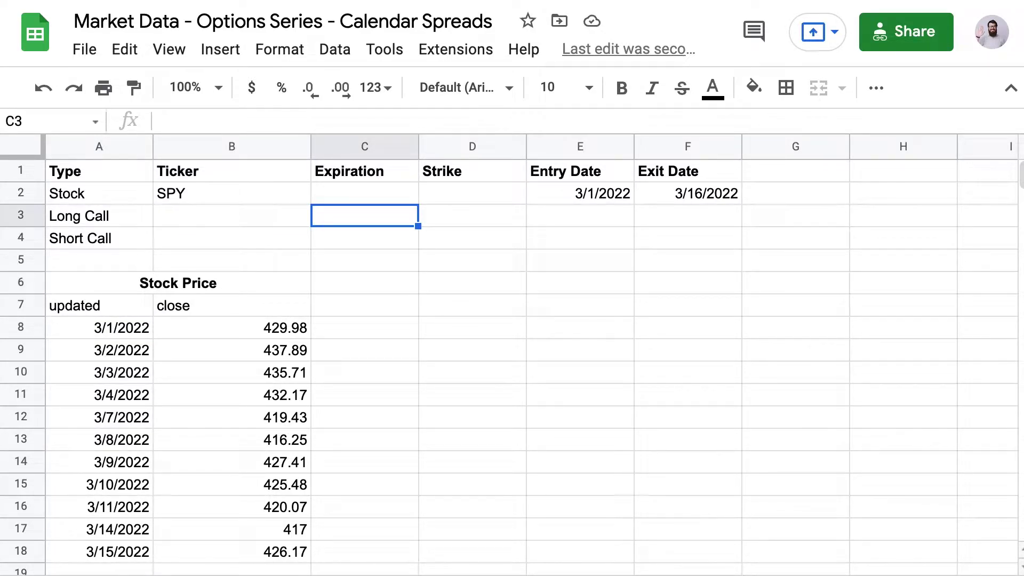
{"action": "type", "text": "430"}
{"action": "key", "text": "Return"}
{"action": "type", "text": "430"}
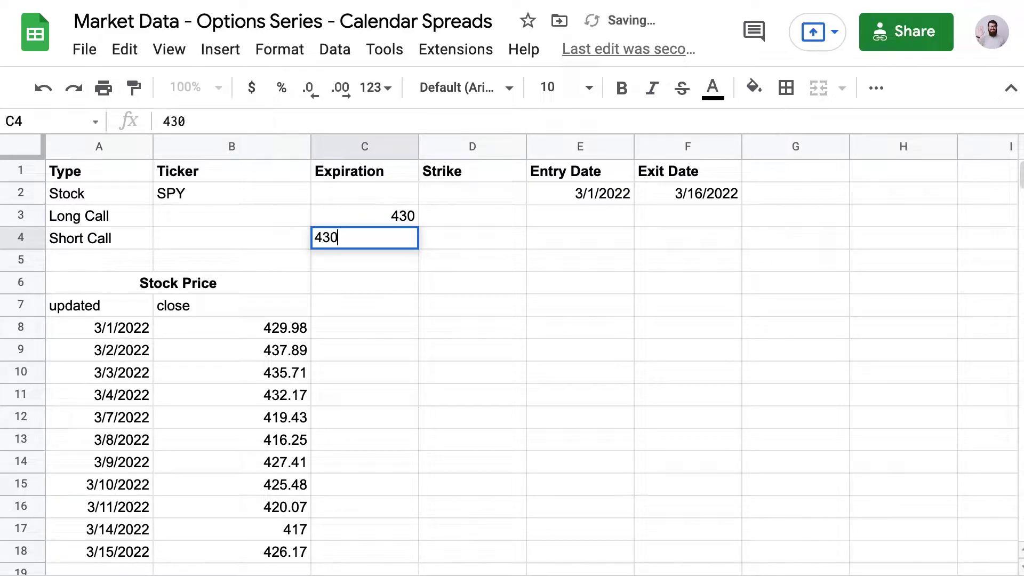
{"action": "key", "text": "Return"}
Step: Move the two 430 values from C3:C4 into the Strike column D3:D4
{"action": "left_click", "coordinate": [364, 215]}
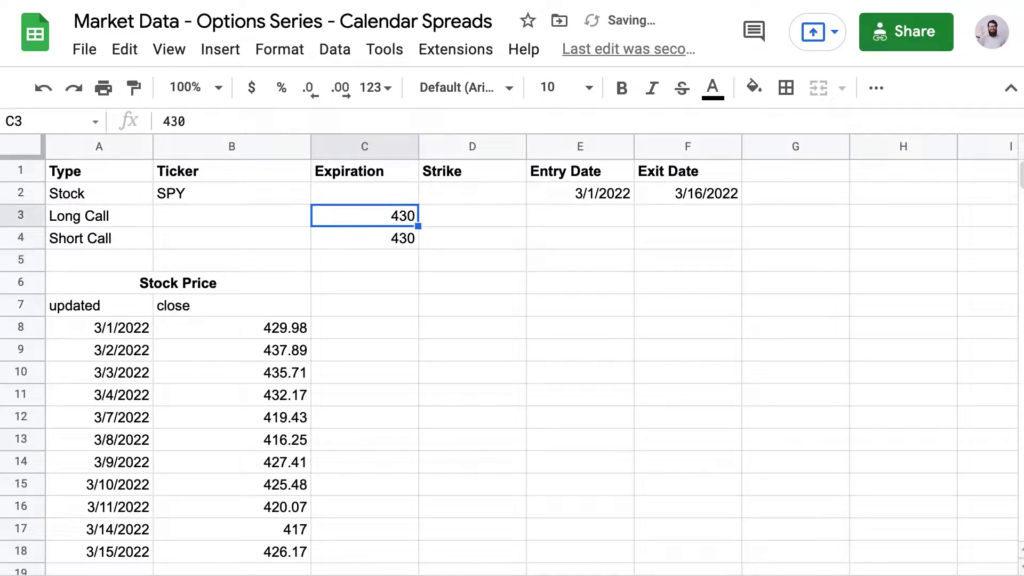
{"action": "key", "text": "shift+Down"}
{"action": "key", "text": "ctrl+x"}
{"action": "key", "text": "Right"}
{"action": "key", "text": "ctrl+v"}
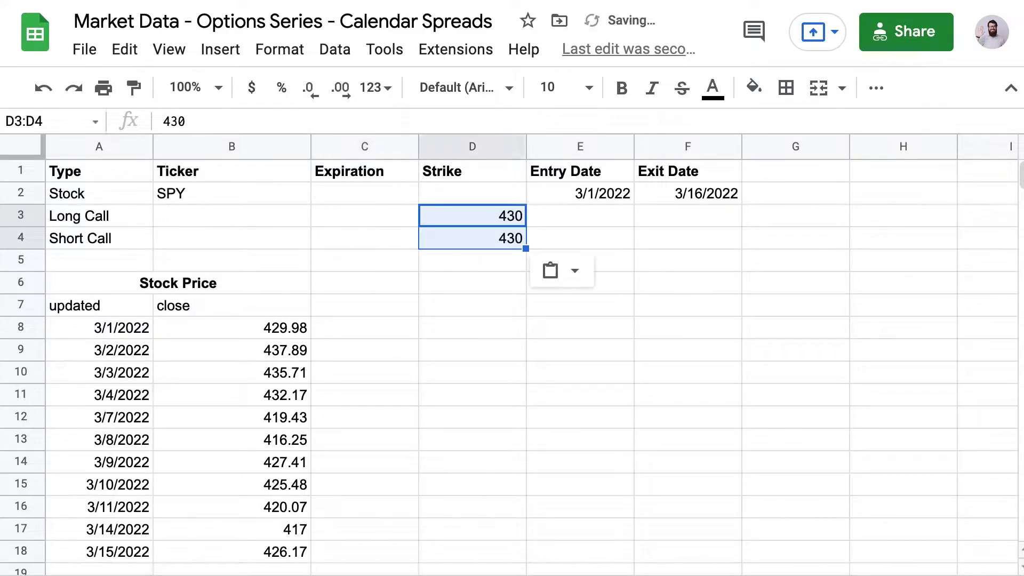
{"action": "key", "text": "Left"}
{"action": "key", "text": "Left"}
{"action": "left_click", "coordinate": [364, 215]}
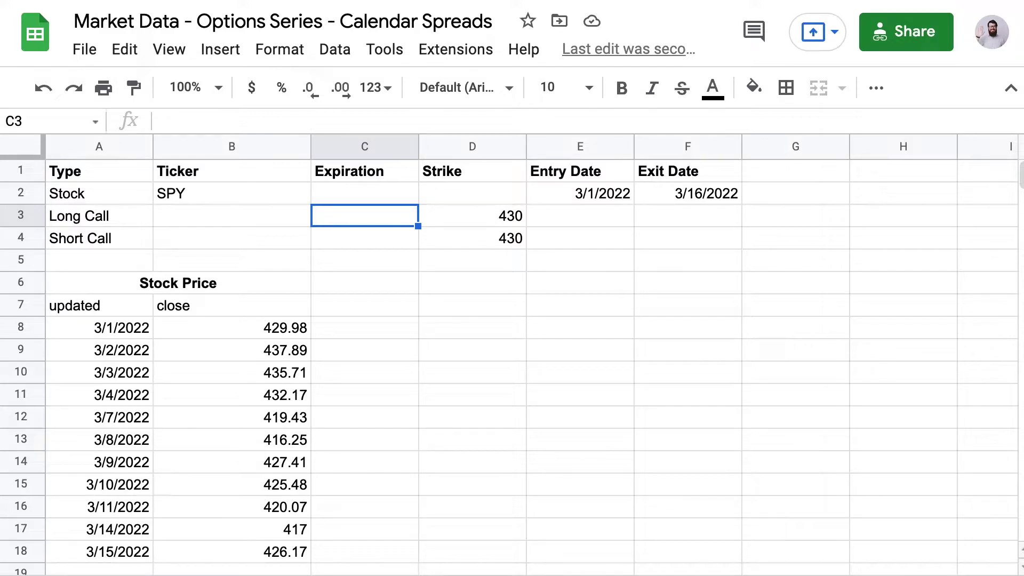
Step: Enter 5/20/2022 in C3 and 4/14/2022 in C4 as the call expirations
{"action": "type", "text": "5/"}
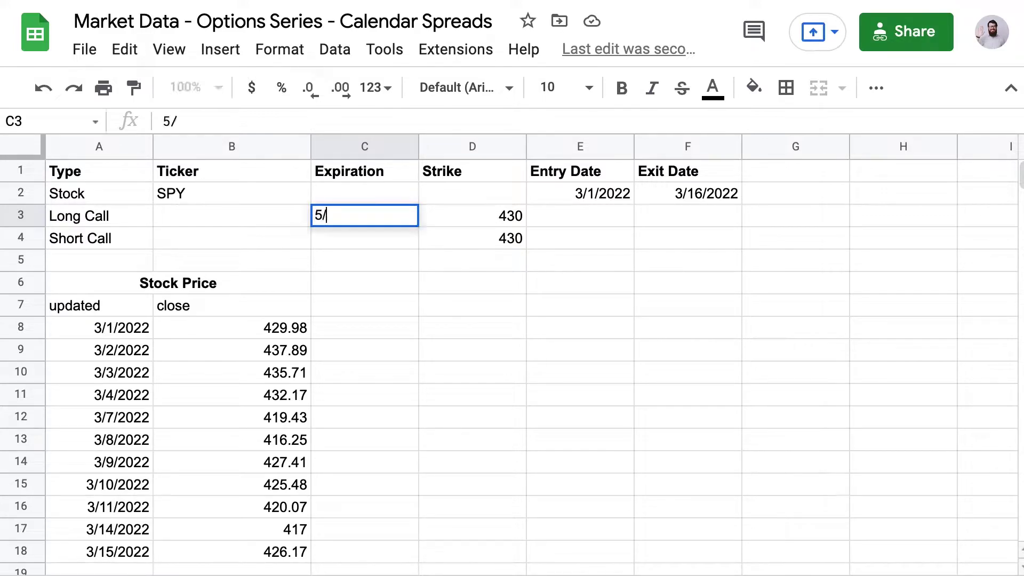
{"action": "type", "text": "20/2022"}
{"action": "key", "text": "Return"}
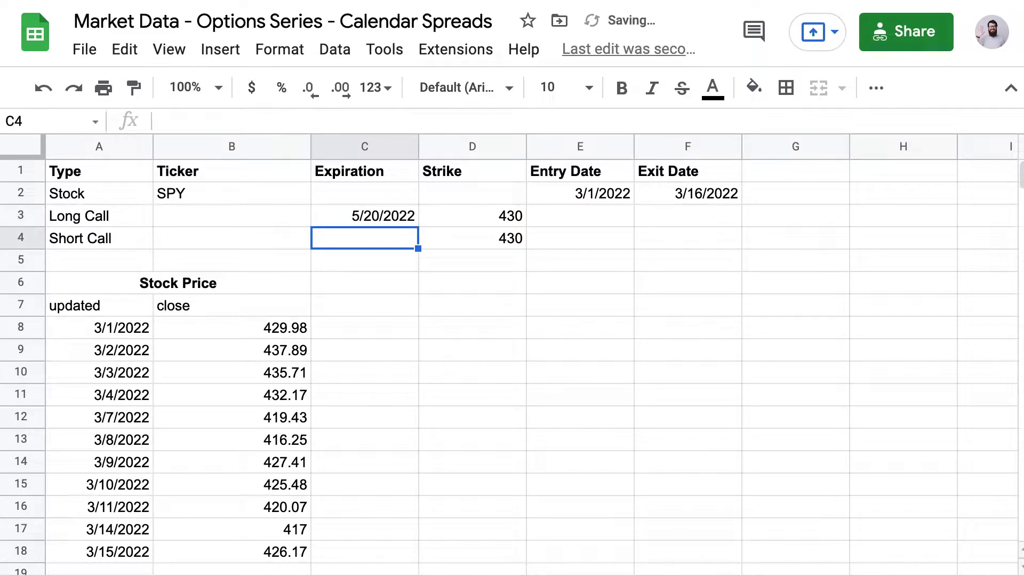
{"action": "type", "text": "4/"}
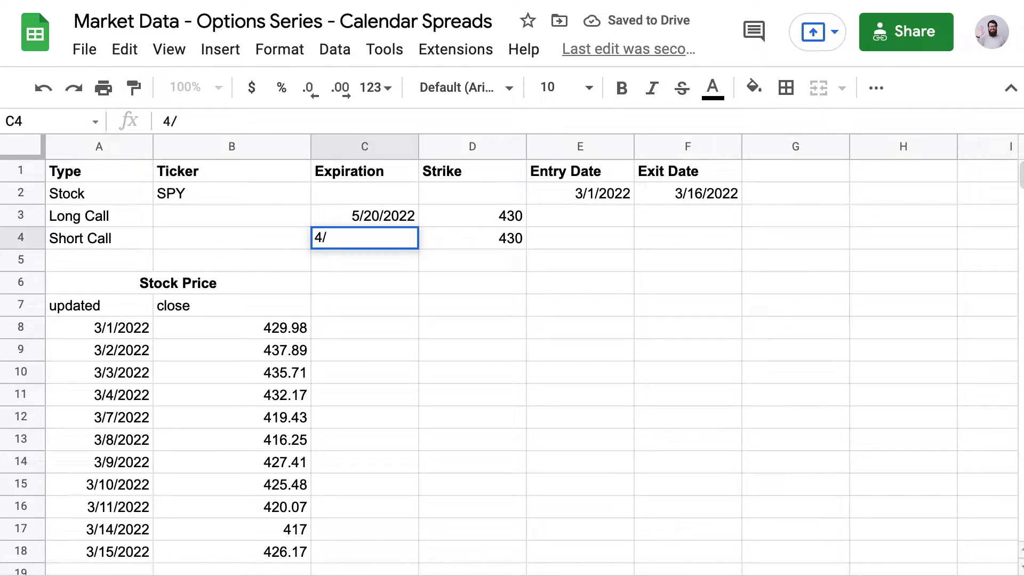
{"action": "type", "text": "14/2022"}
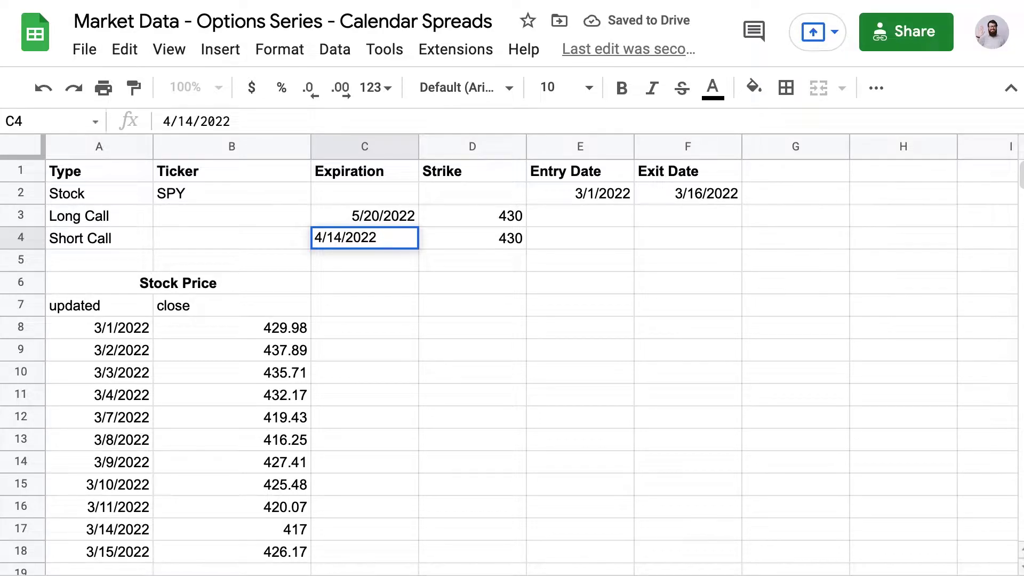
{"action": "key", "text": "Return"}
Step: Enter option tickers SPY220520C00430000 and SPY220414C00430000 in B3 and B4
{"action": "left_click", "coordinate": [232, 238]}
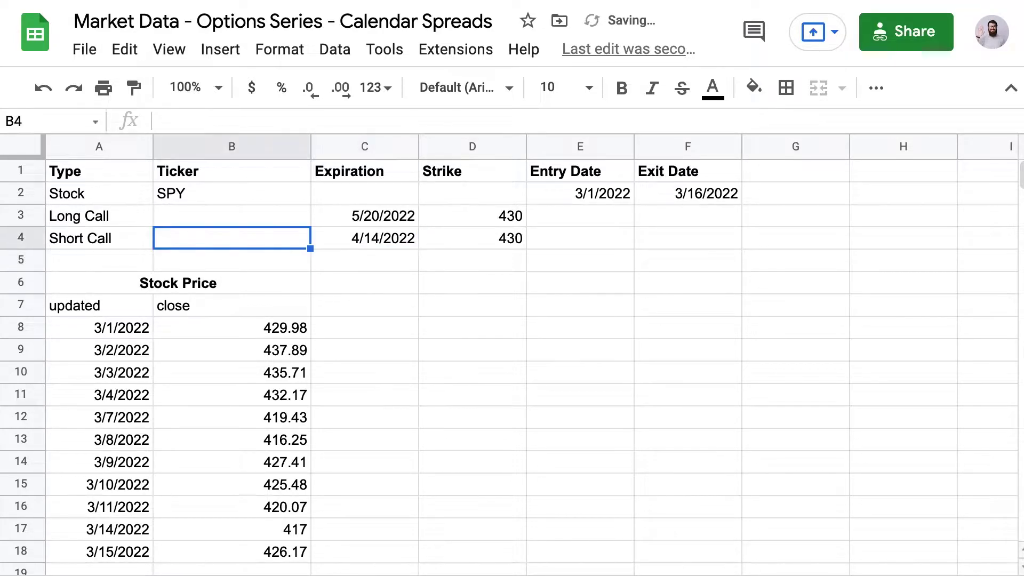
{"action": "left_click", "coordinate": [232, 215]}
{"action": "type", "text": "SPY22"}
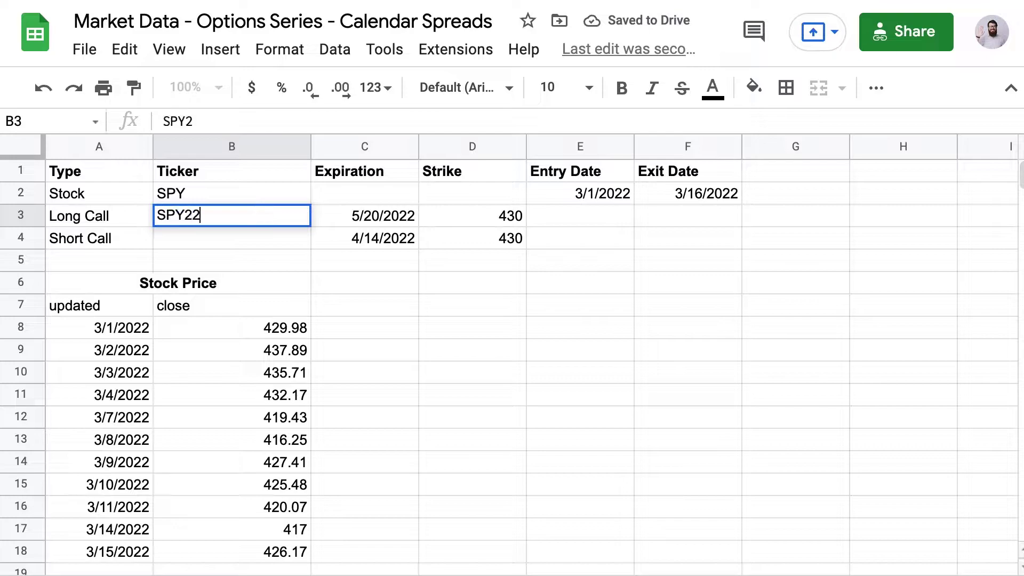
{"action": "type", "text": "0520"}
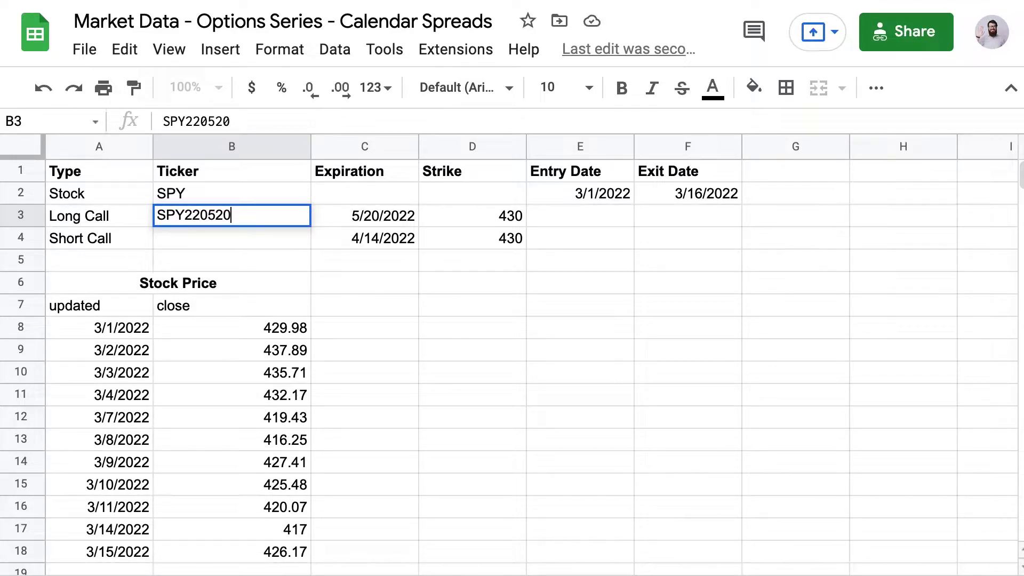
{"action": "type", "text": "C00430000"}
{"action": "key", "text": "Return"}
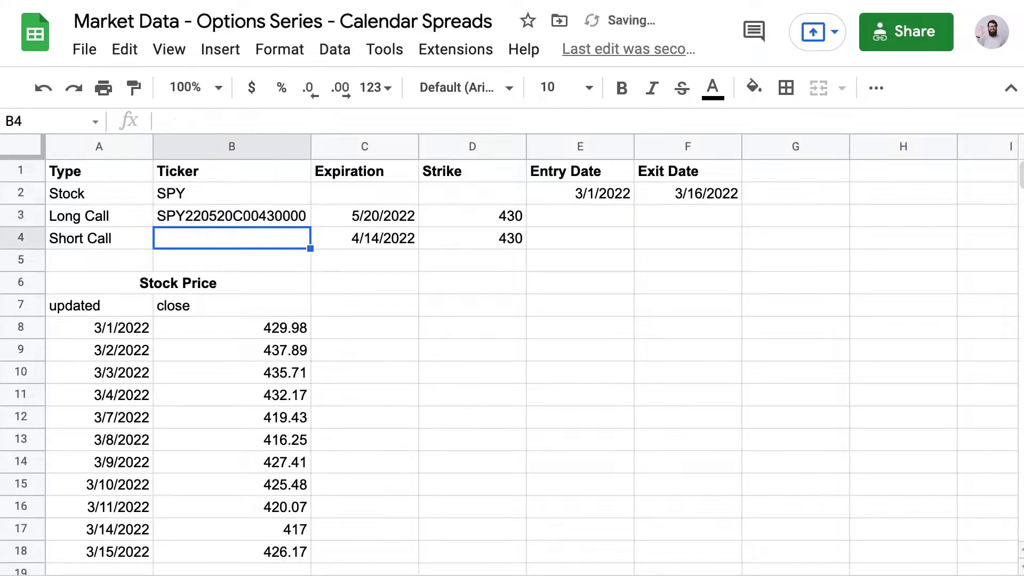
{"action": "type", "text": "SPY22"}
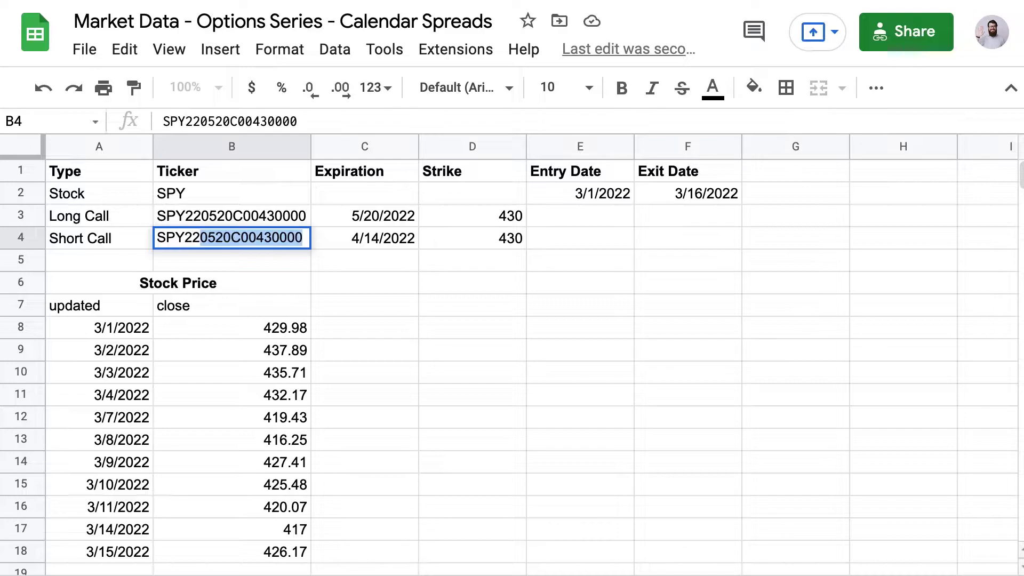
{"action": "type", "text": "04"}
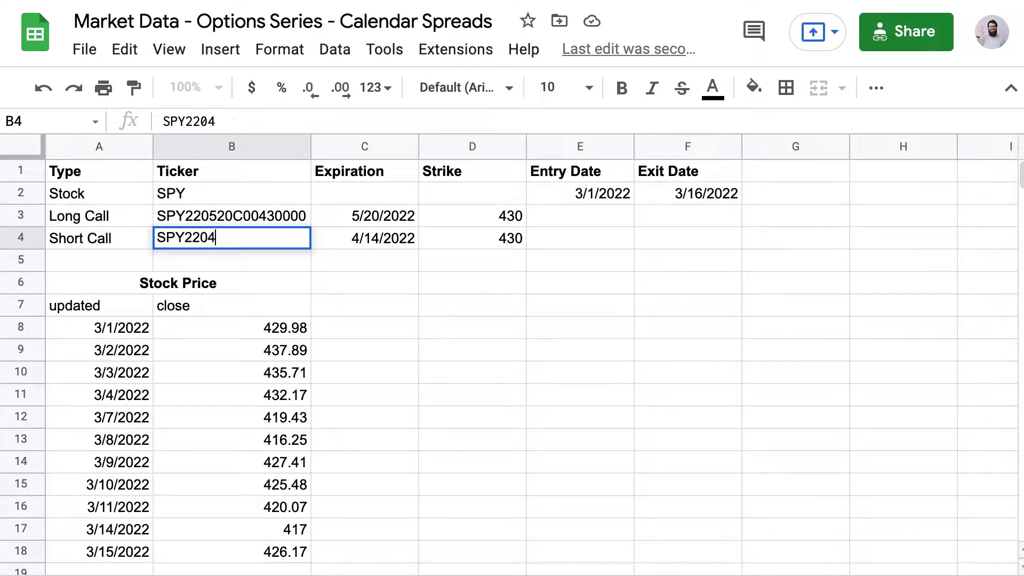
{"action": "type", "text": "14C00"}
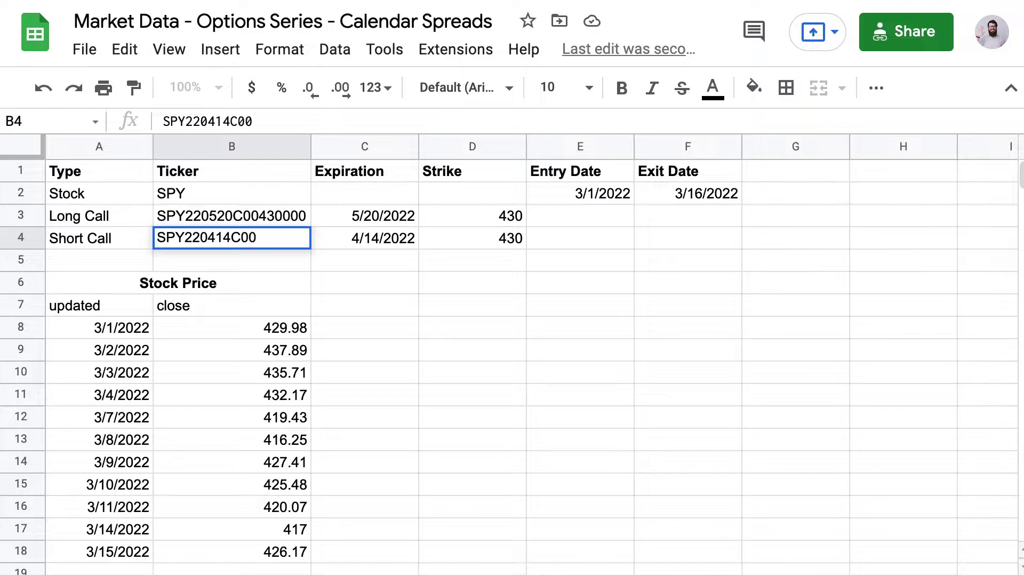
{"action": "type", "text": "430000"}
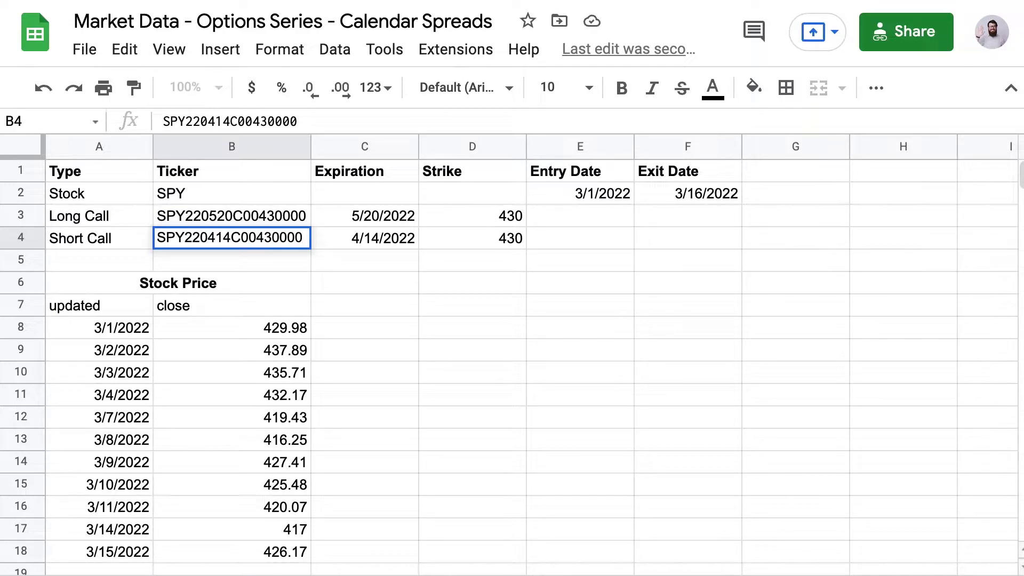
{"action": "key", "text": "Return"}
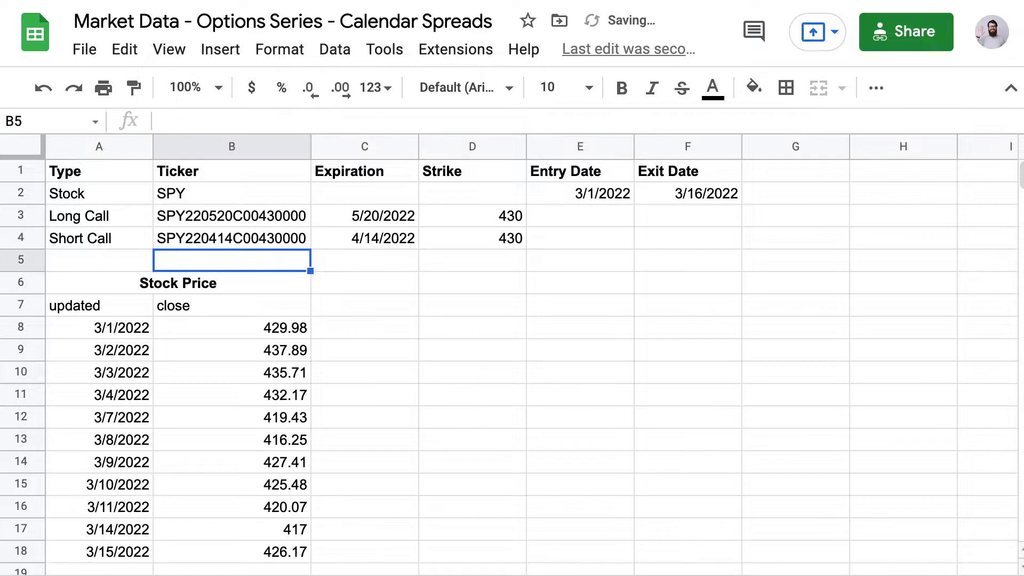
Step: Copy the 3/1/2022 and 3/16/2022 dates from E2:F2 into both call rows
{"action": "key", "text": "Right"}
{"action": "key", "text": "Right"}
{"action": "key", "text": "Right"}
{"action": "key", "text": "Up"}
{"action": "key", "text": "Up"}
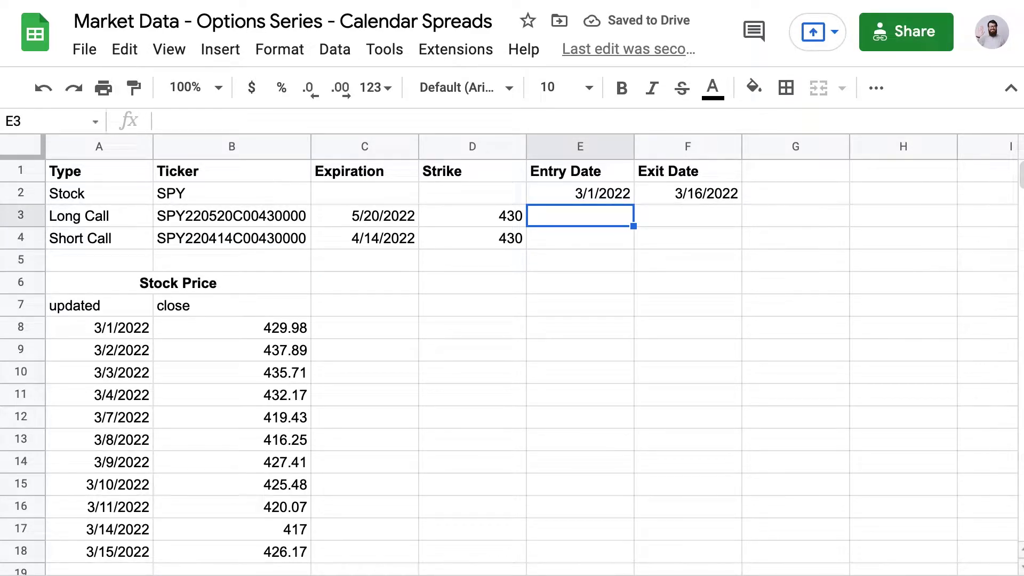
{"action": "key", "text": "Up"}
{"action": "key", "text": "shift+Right"}
{"action": "key", "text": "ctrl+c"}
{"action": "key", "text": "Down"}
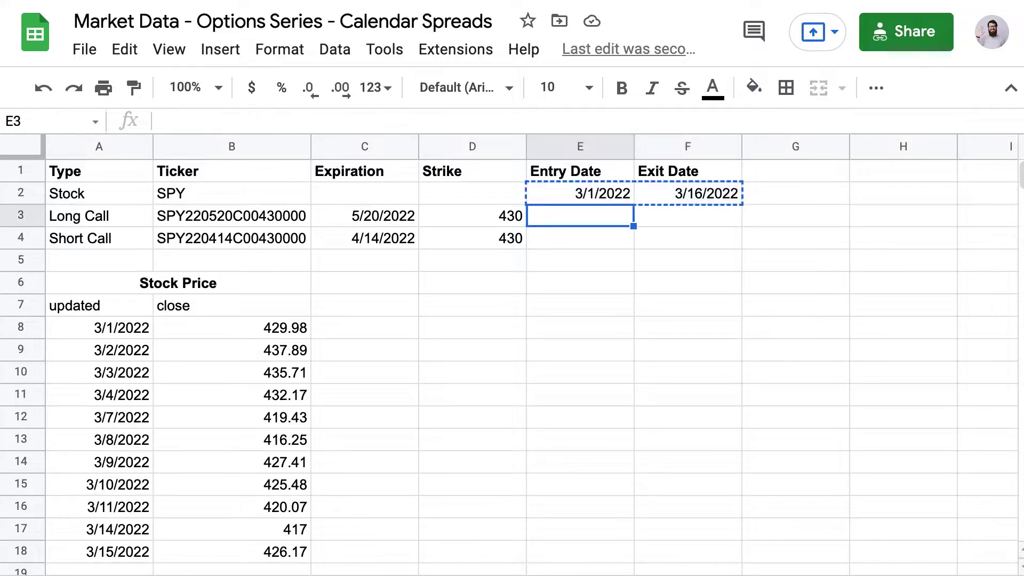
{"action": "key", "text": "ctrl+v"}
{"action": "key", "text": "Down"}
{"action": "key", "text": "ctrl+v"}
{"action": "key", "text": "Down"}
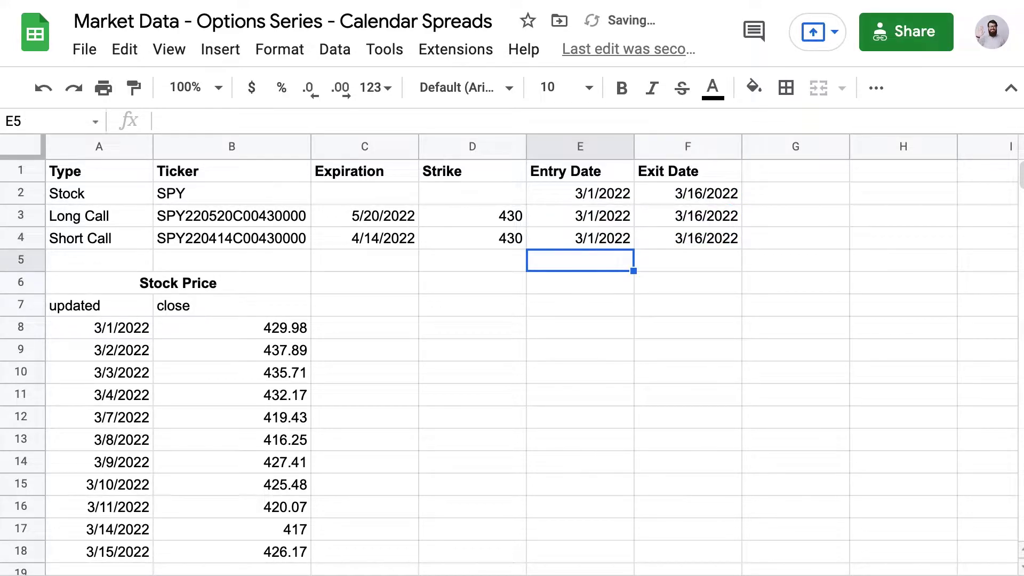
{"action": "key", "text": "Down"}
{"action": "key", "text": "Left"}
{"action": "key", "text": "Left"}
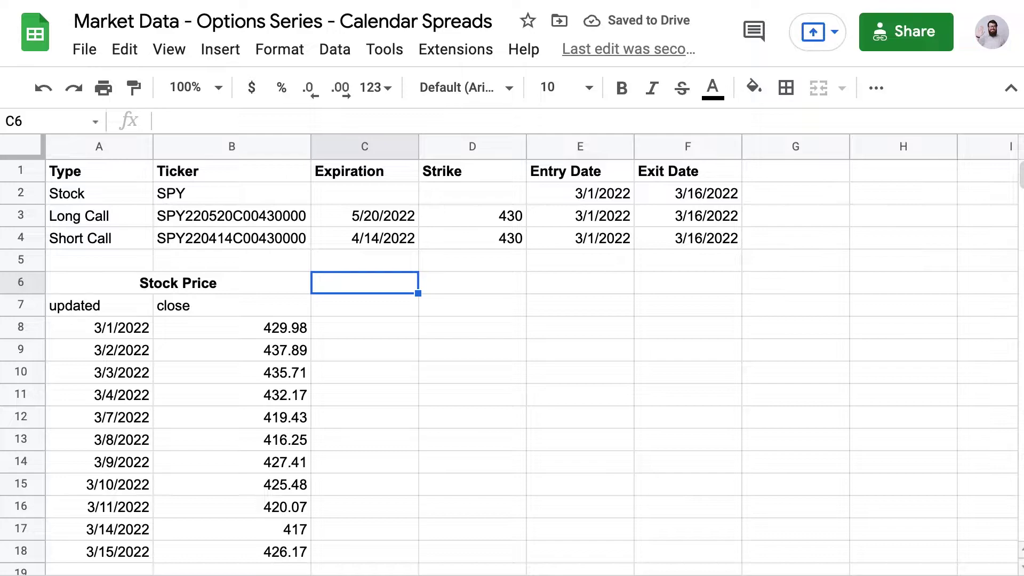
Step: Add bold Long Call and bid headings in C6:C7, then begin =OPTIONDATA( in C8
{"action": "type", "text": "Long Call"}
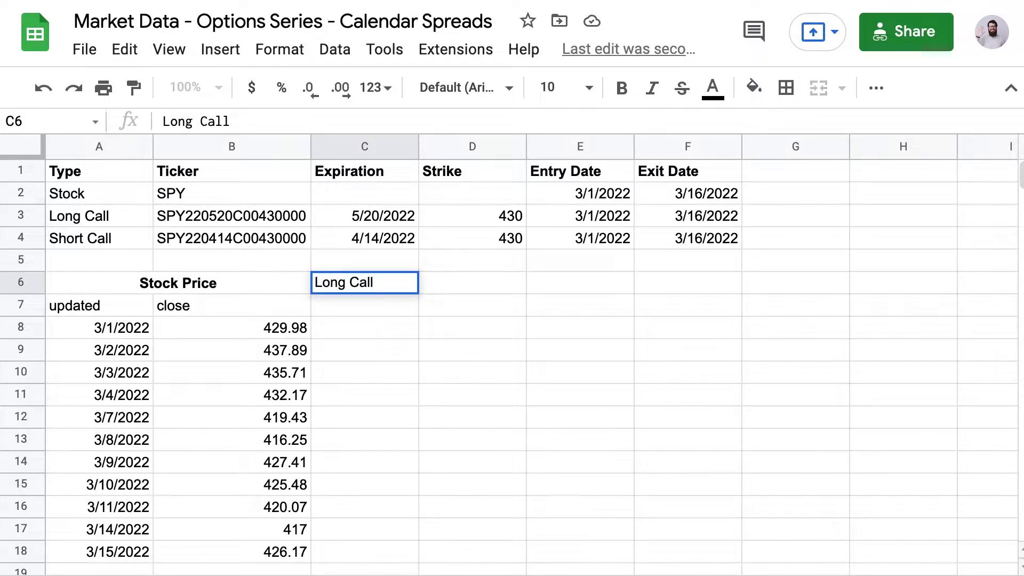
{"action": "key", "text": "Return"}
{"action": "type", "text": "bid"}
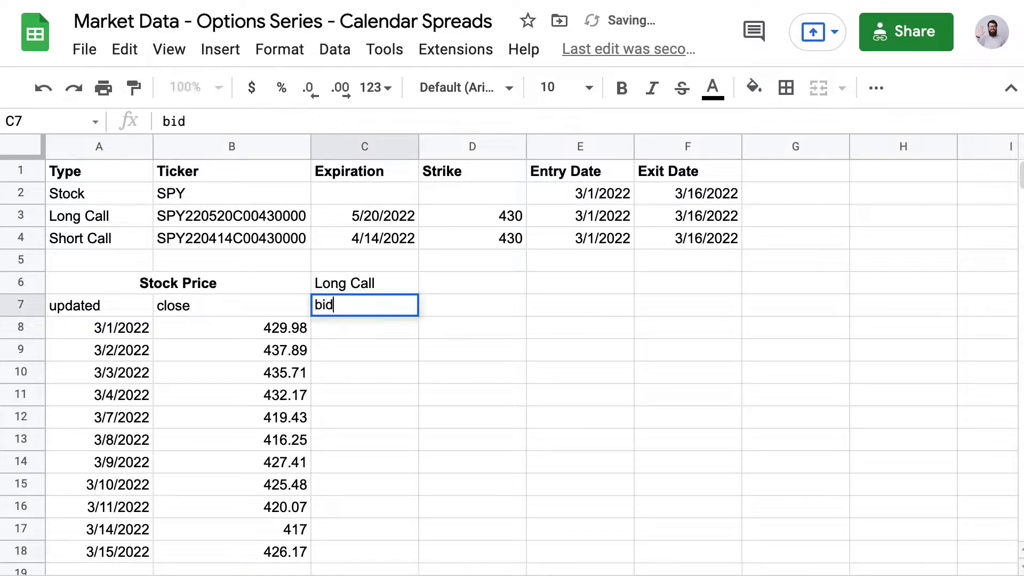
{"action": "key", "text": "Return"}
{"action": "key", "text": "Up"}
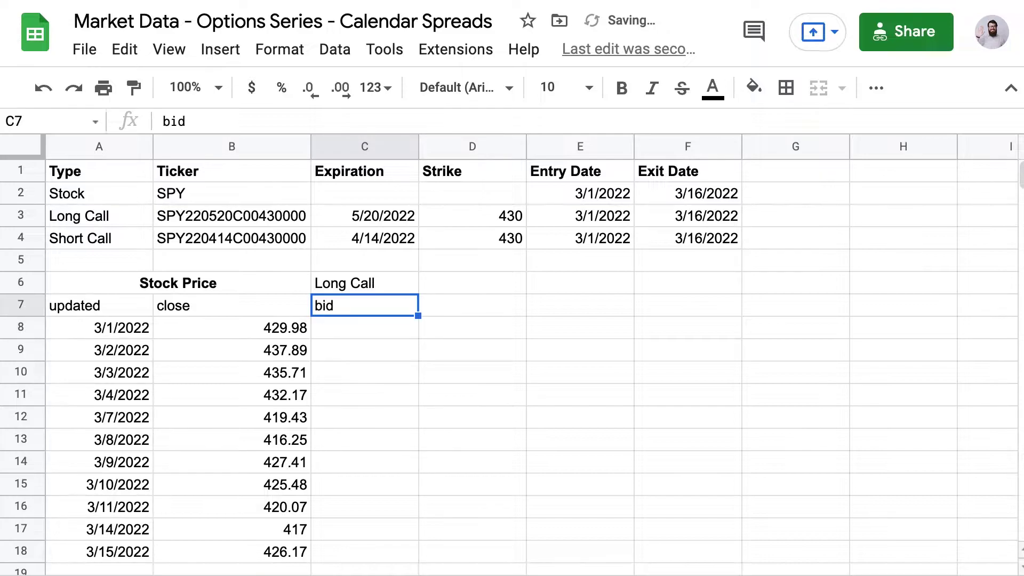
{"action": "key", "text": "Up"}
{"action": "key", "text": "shift+Down"}
{"action": "key", "text": "ctrl+b"}
{"action": "key", "text": "Down"}
{"action": "key", "text": "Down"}
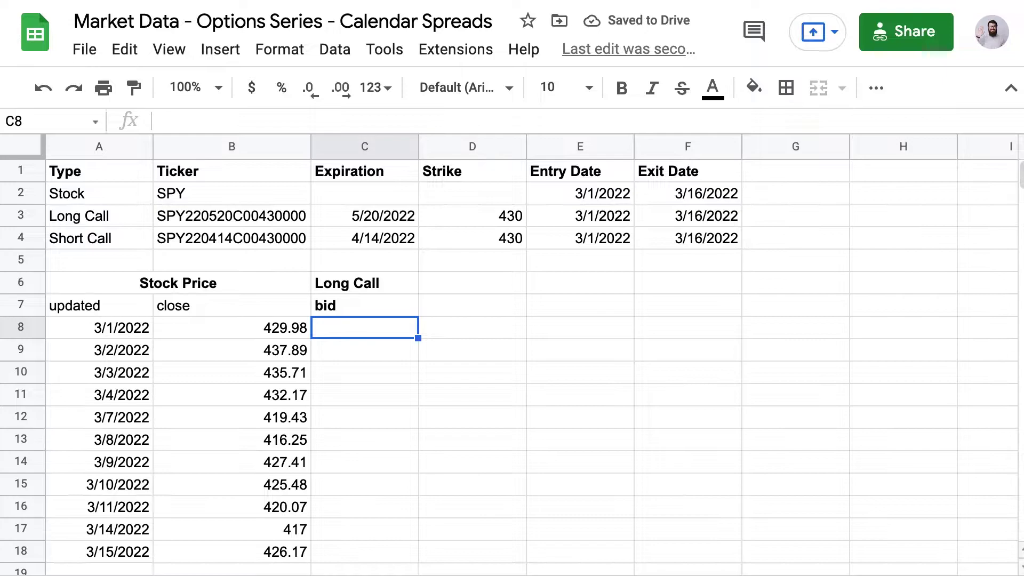
{"action": "type", "text": "=OPTIONDATA("}
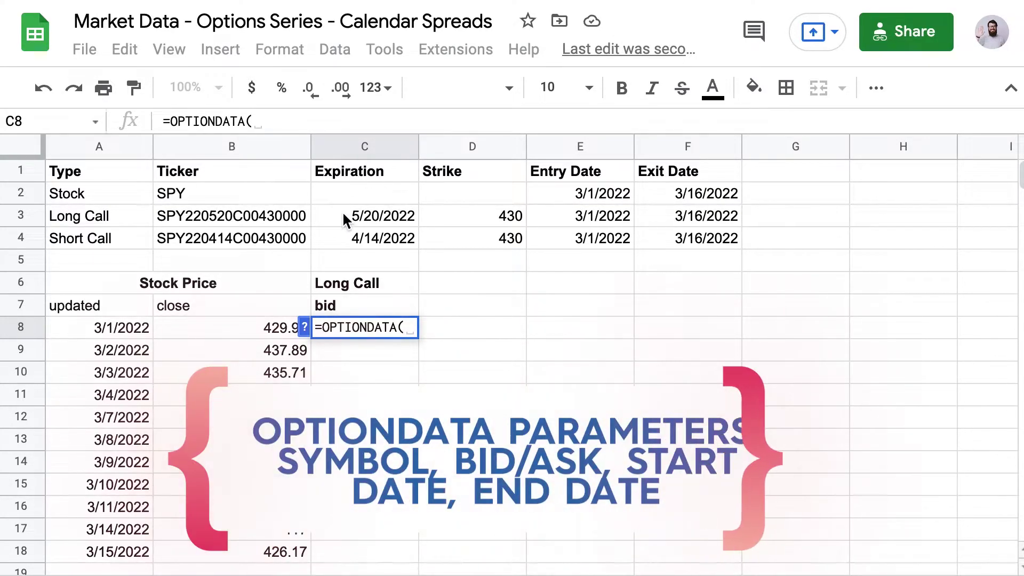
Step: Complete =OPTIONDATA(B3,C7,E3,F3) in C8 to return the Long Call's daily bids
{"action": "left_click", "coordinate": [282, 220]}
{"action": "type", "text": ","}
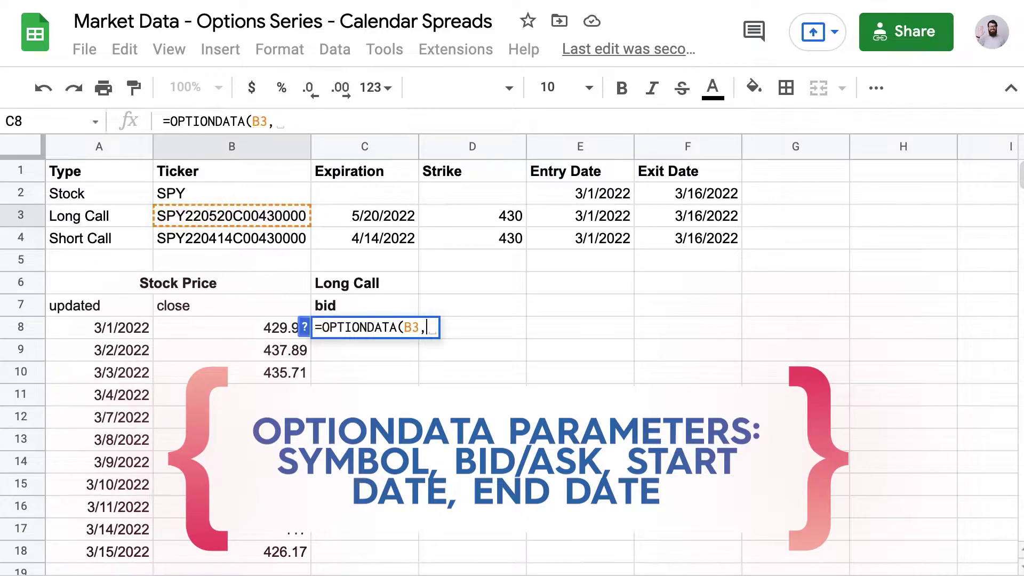
{"action": "left_click", "coordinate": [387, 305]}
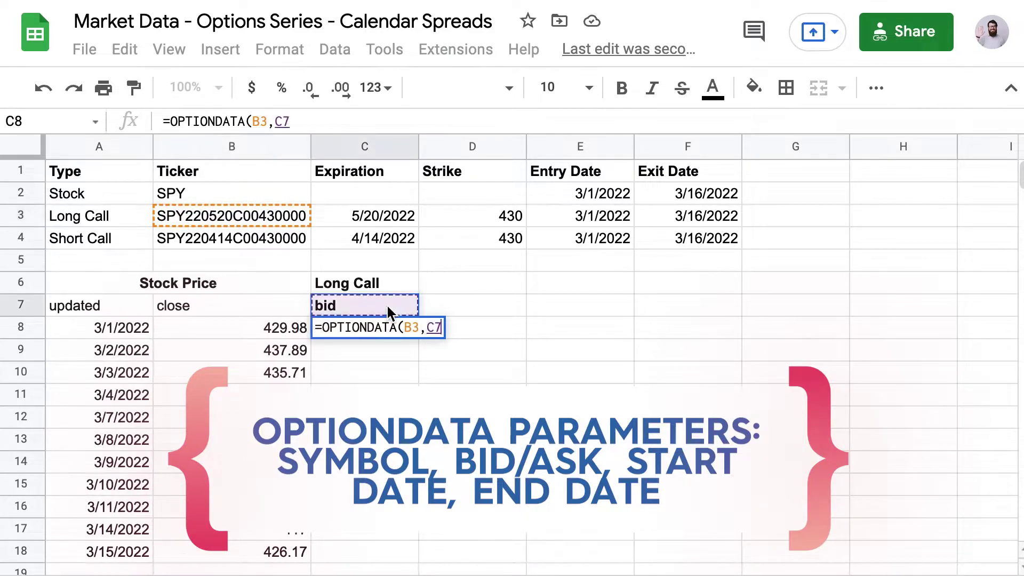
{"action": "type", "text": ","}
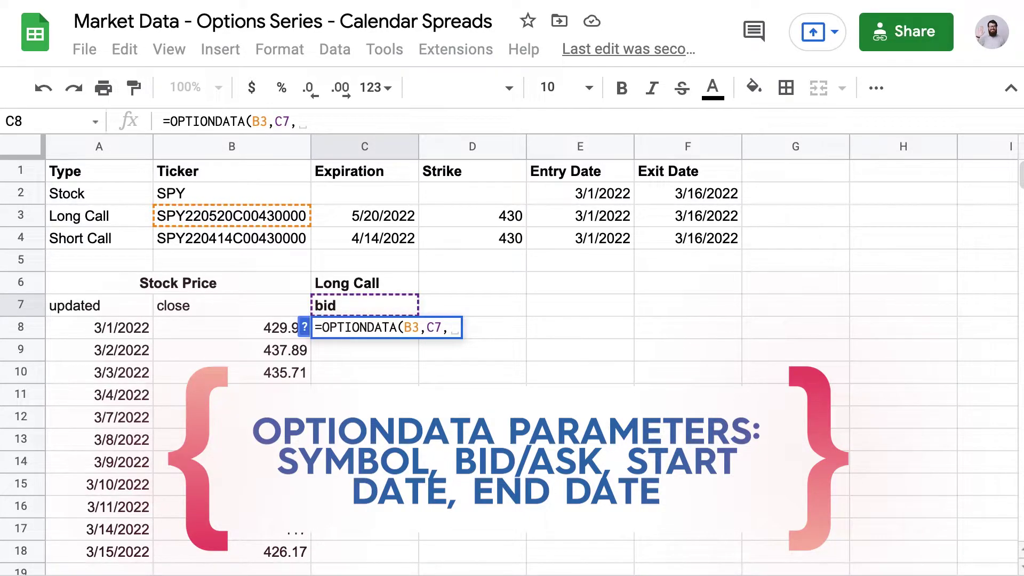
{"action": "left_click", "coordinate": [586, 218]}
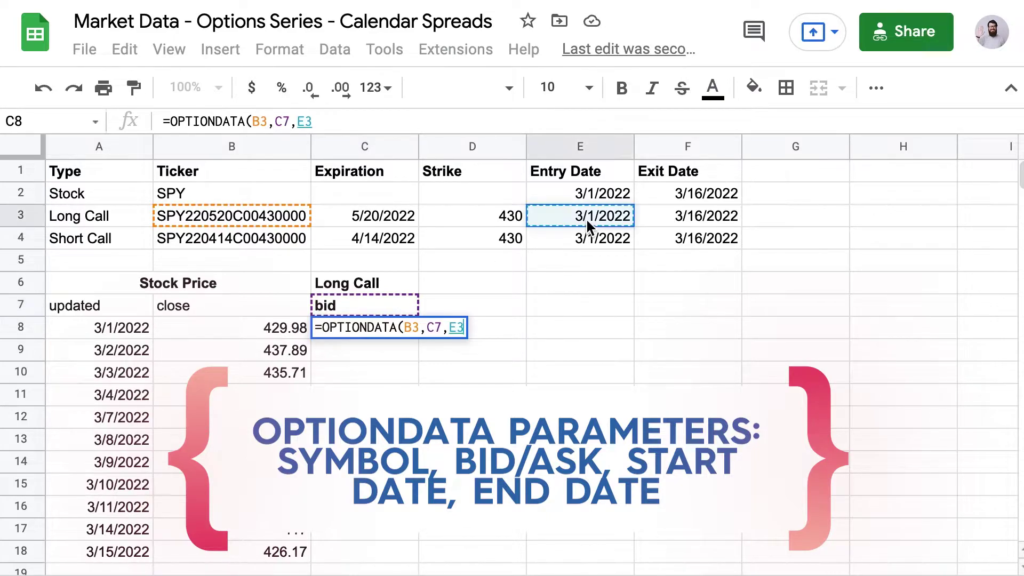
{"action": "type", "text": ","}
{"action": "left_click", "coordinate": [692, 216]}
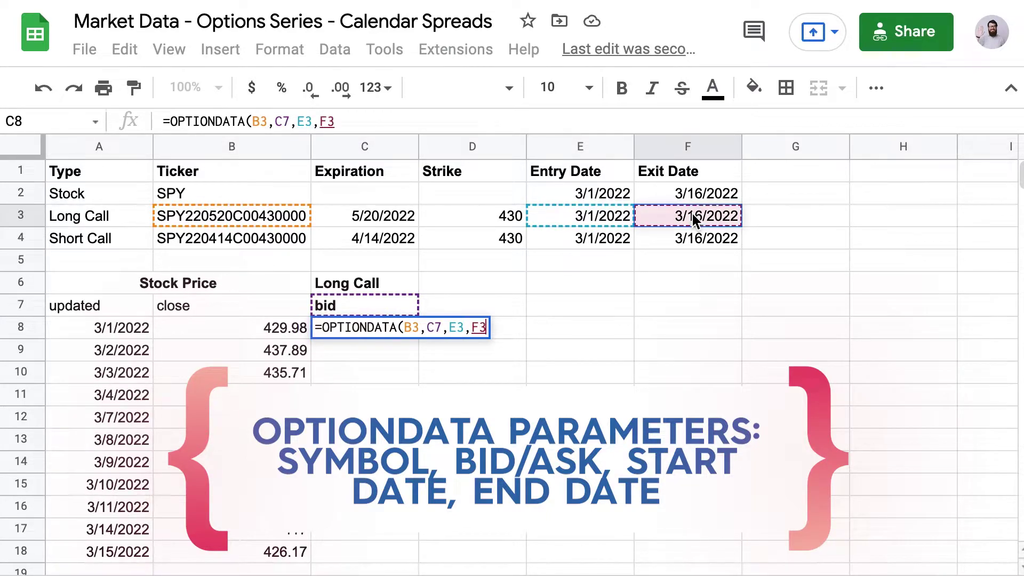
{"action": "key", "text": "Return"}
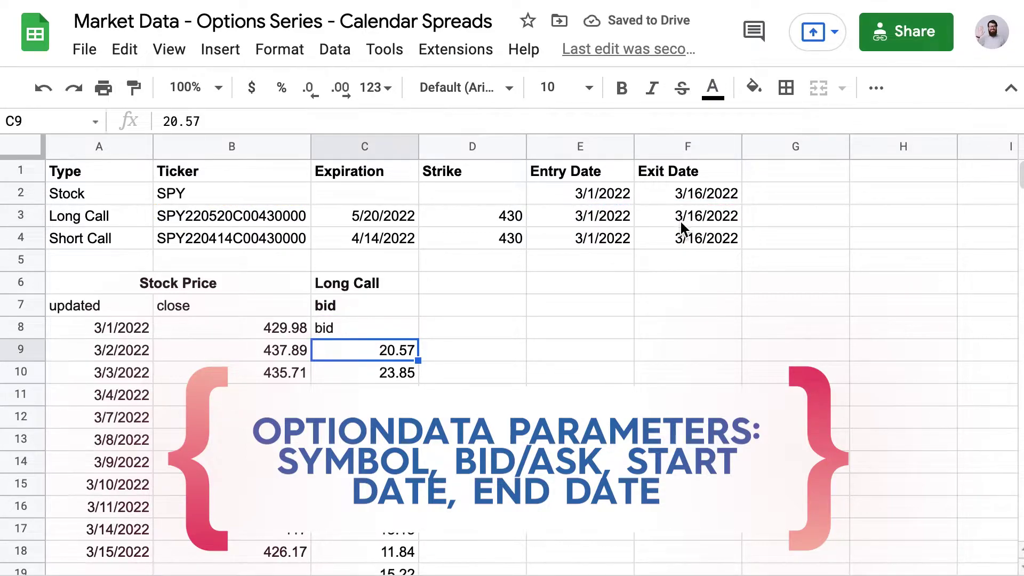
{"action": "key", "text": "Up"}
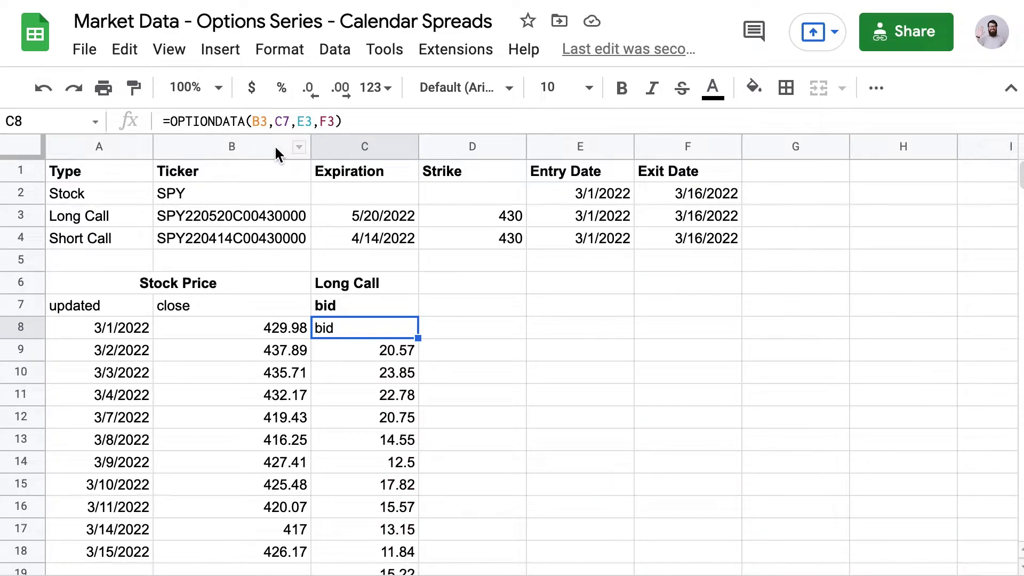
Step: Replace C7 in the C8 formula with "bid,noheaders" so bids start at 20.57 on 3/1/2022
{"action": "left_click", "coordinate": [259, 122]}
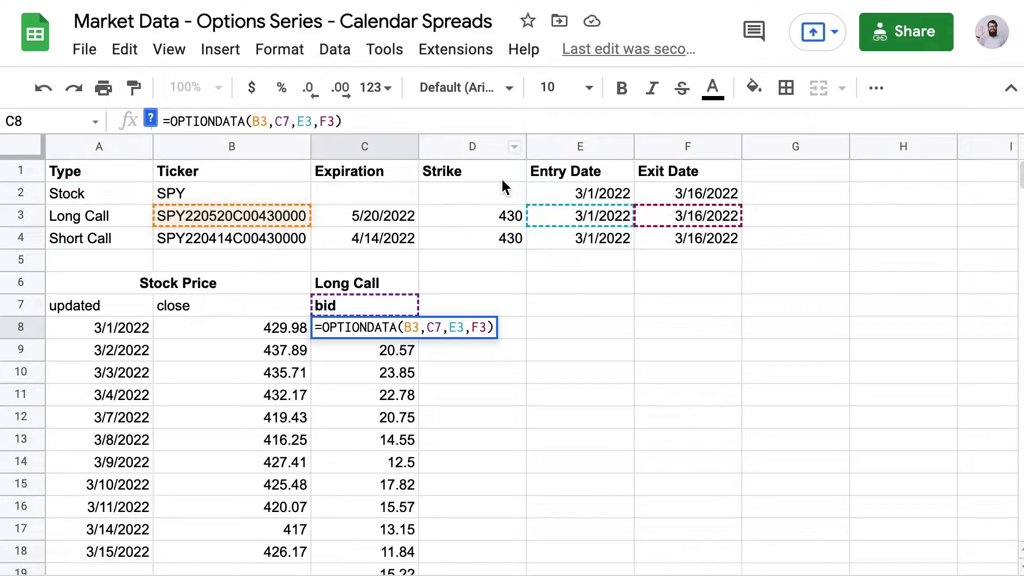
{"action": "key", "text": "BackSpace"}
{"action": "key", "text": "BackSpace"}
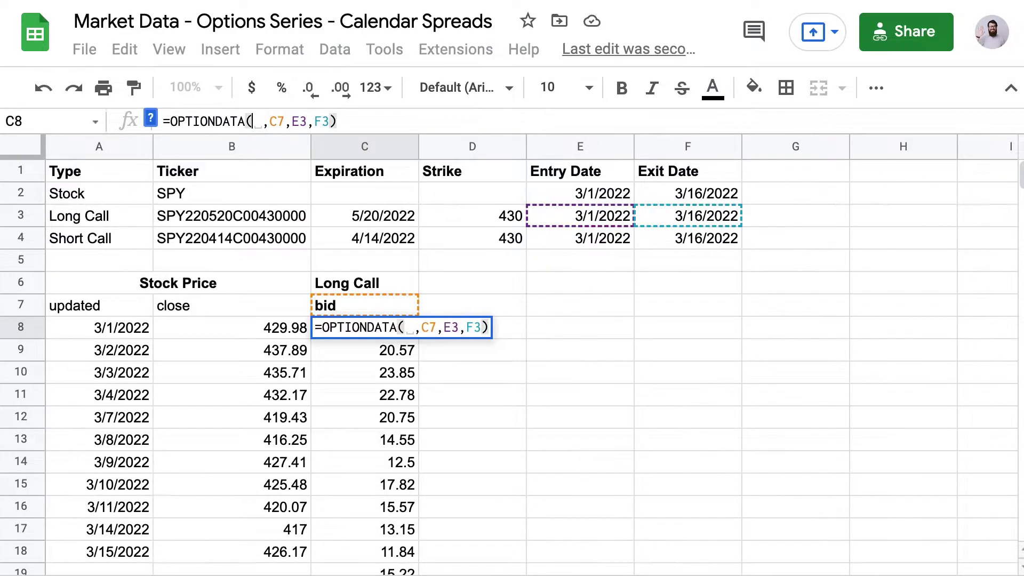
{"action": "key", "text": "Escape"}
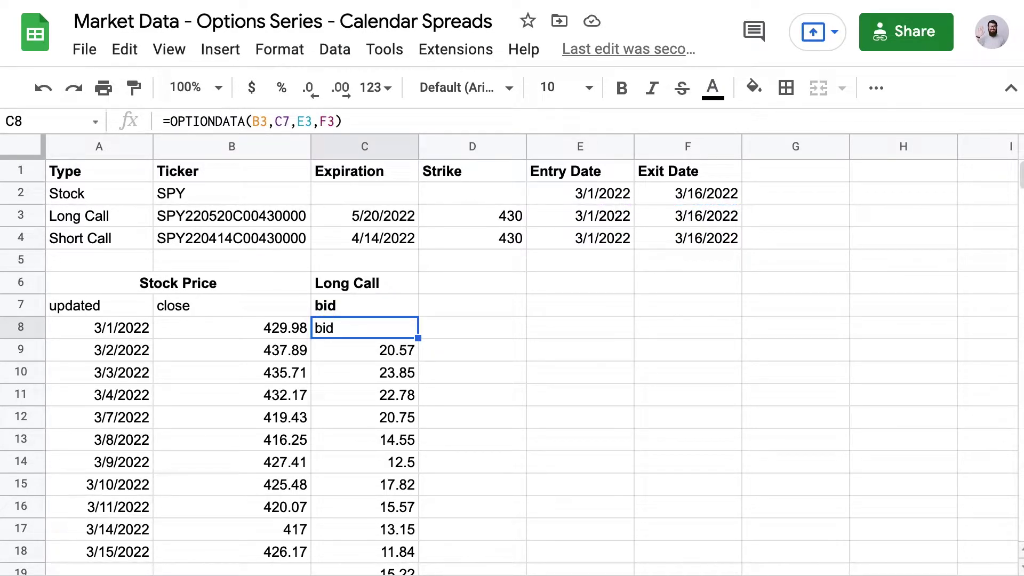
{"action": "left_click", "coordinate": [364, 350]}
{"action": "left_click", "coordinate": [364, 328]}
{"action": "double_click", "coordinate": [281, 122]}
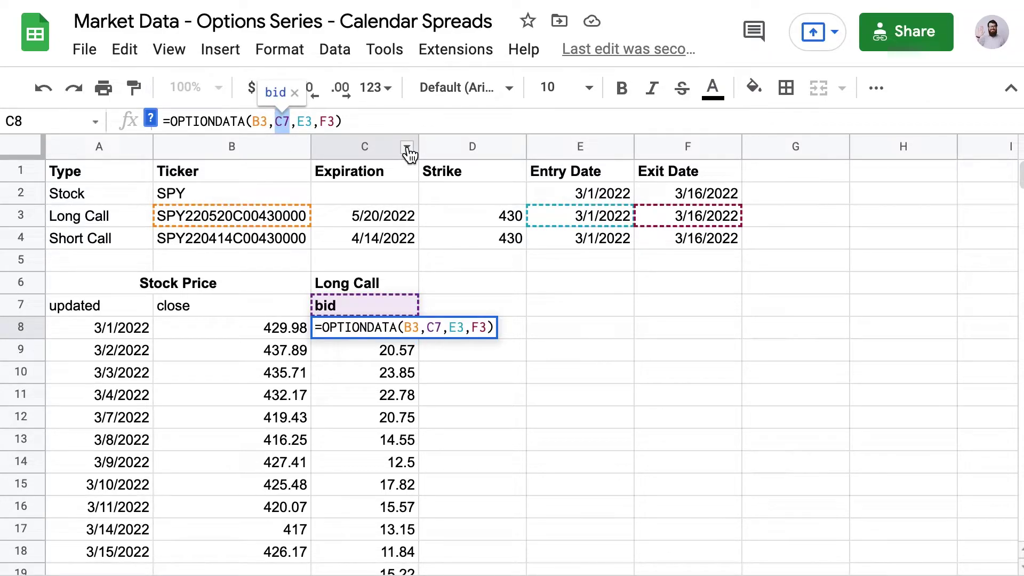
{"action": "type", "text": "\"bid,nohea"}
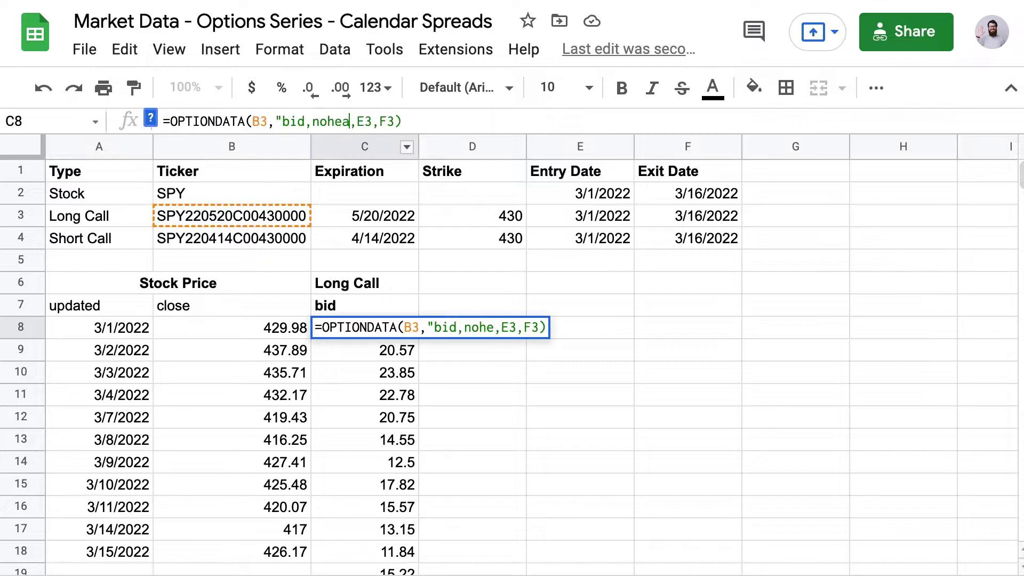
{"action": "type", "text": "ders\""}
{"action": "key", "text": "Return"}
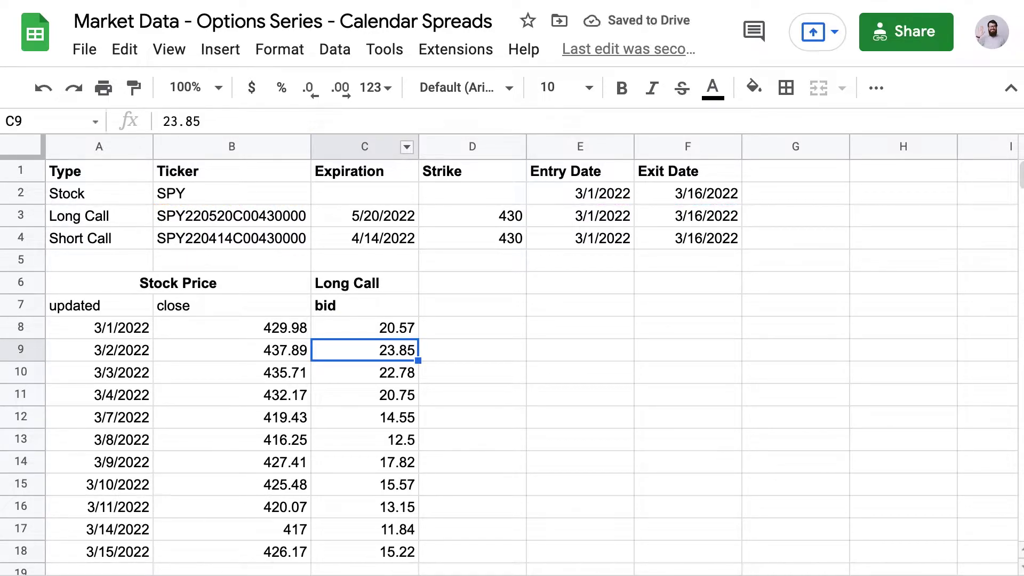
{"action": "left_click", "coordinate": [365, 327]}
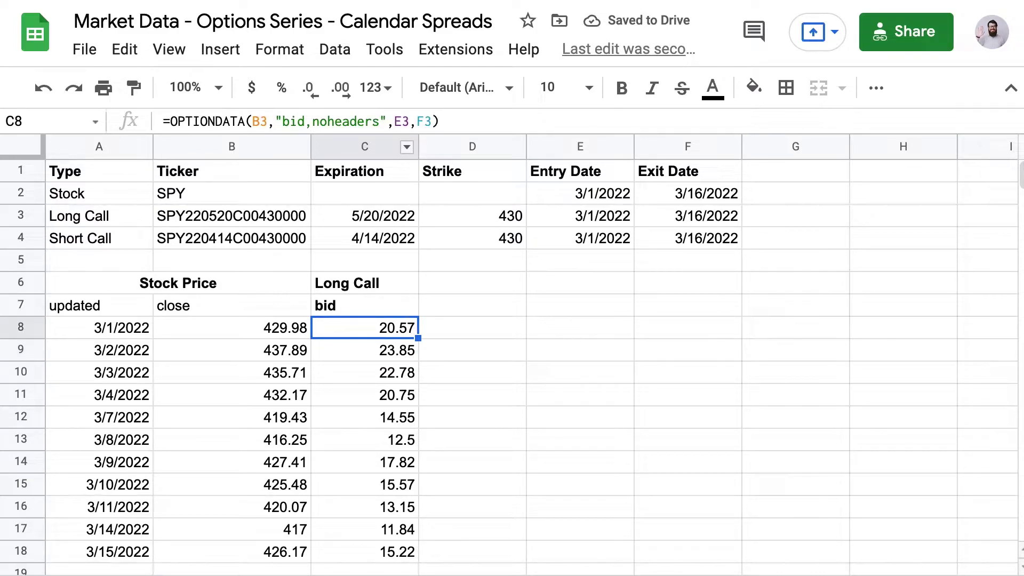
{"action": "key", "text": "Right"}
Step: Enter Short Call in D6 and ask in D7, both in bold
{"action": "key", "text": "Up"}
{"action": "key", "text": "Up"}
{"action": "type", "text": "S"}
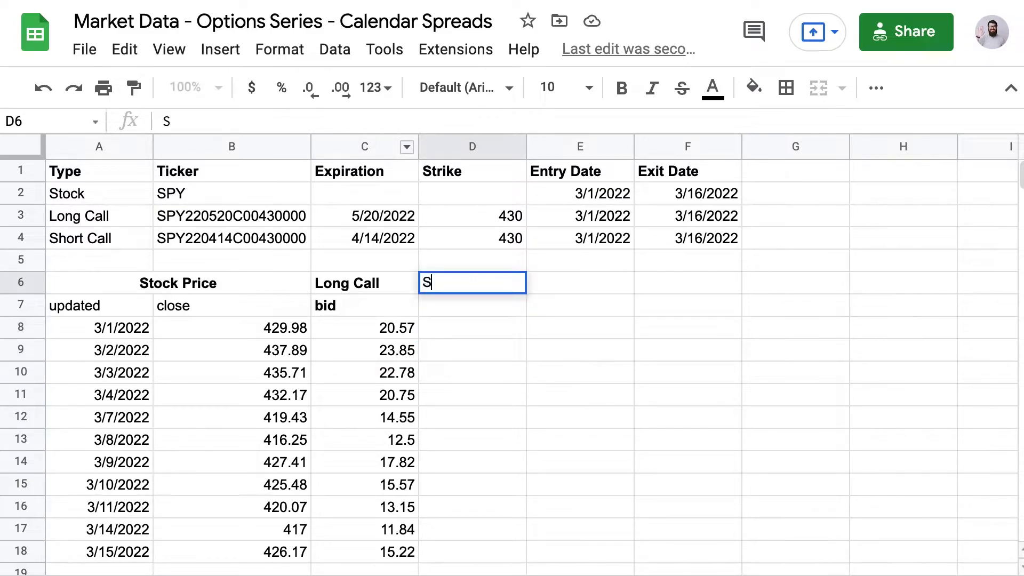
{"action": "type", "text": "hort Call"}
{"action": "key", "text": "Return"}
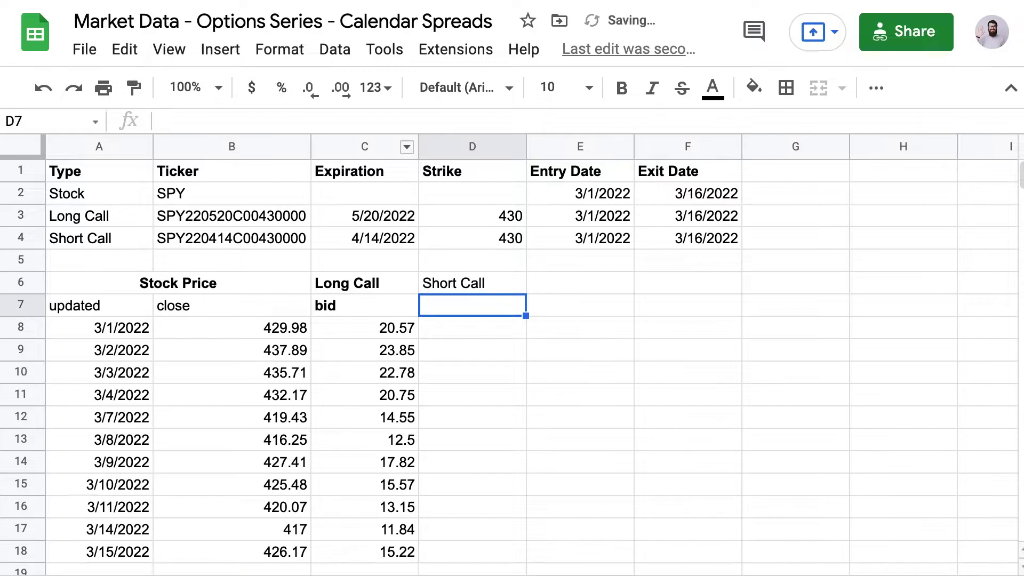
{"action": "type", "text": "ask"}
{"action": "key", "text": "Return"}
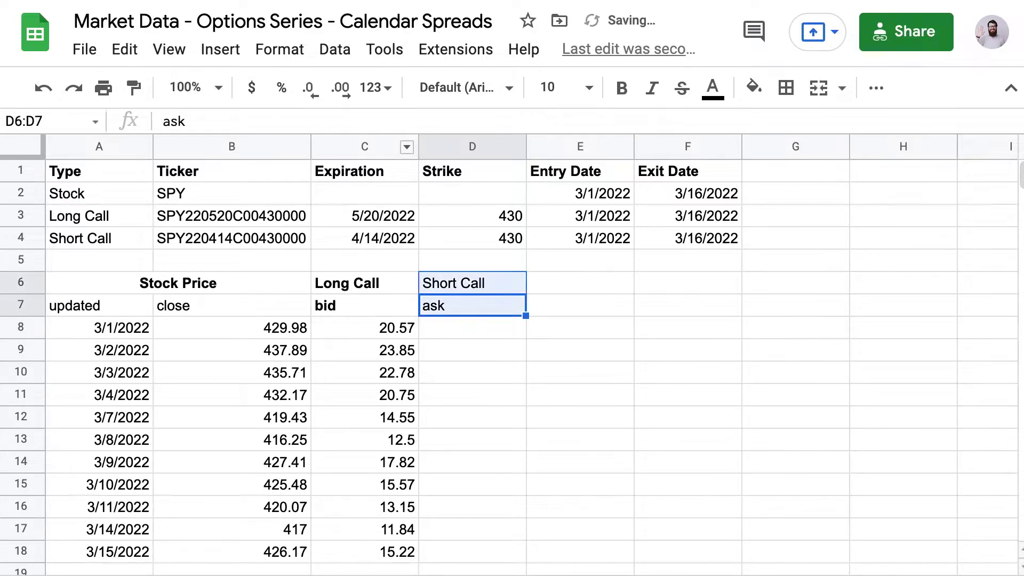
{"action": "key", "text": "ctrl+b"}
{"action": "left_click", "coordinate": [472, 350]}
{"action": "left_click", "coordinate": [473, 328]}
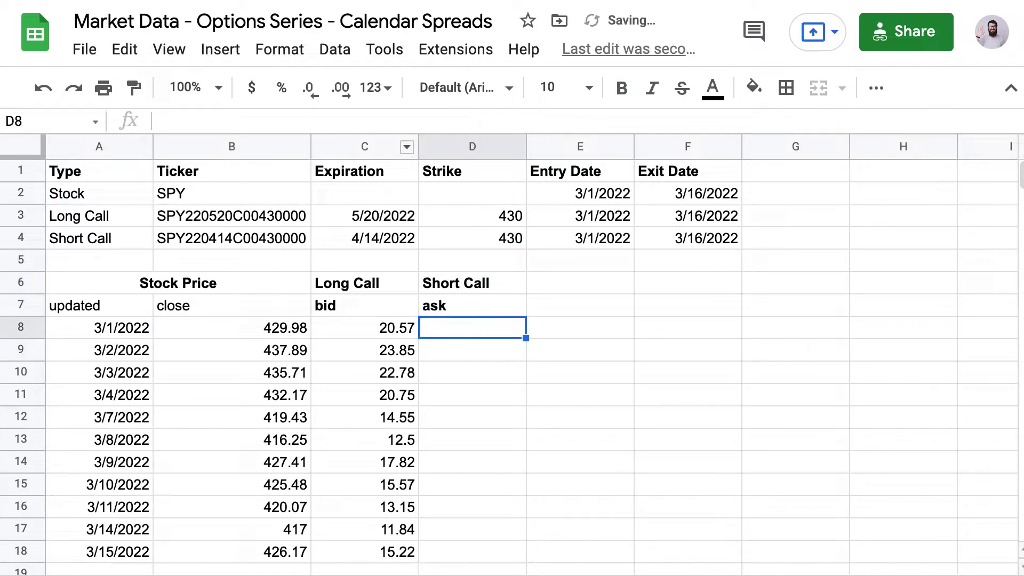
Step: Enter =OPTIONDATA(B4,"ask,noheaders",E4,F4) in D8 to list Short Call ask prices starting at 15.96
{"action": "type", "text": "=op"}
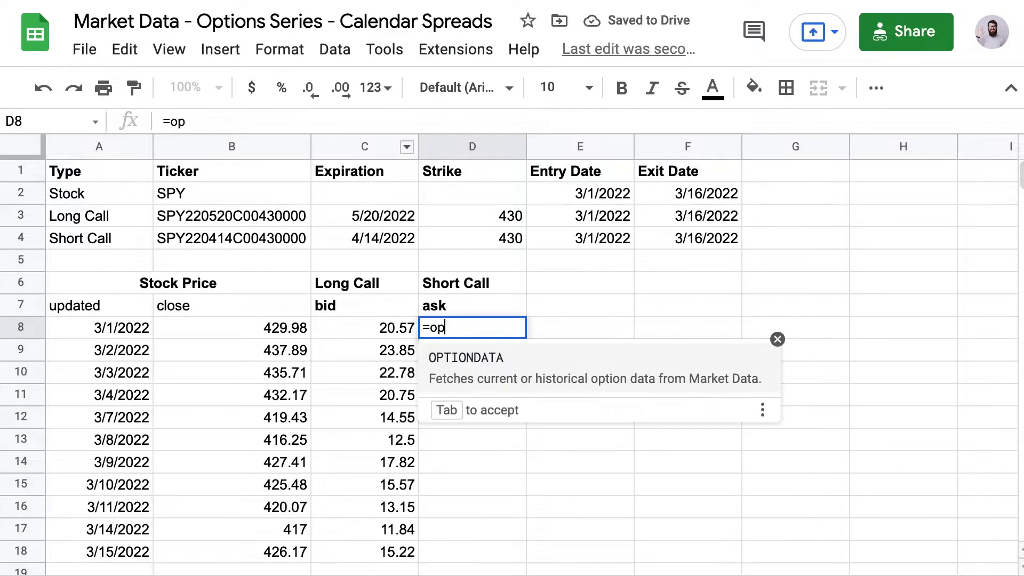
{"action": "key", "text": "Tab"}
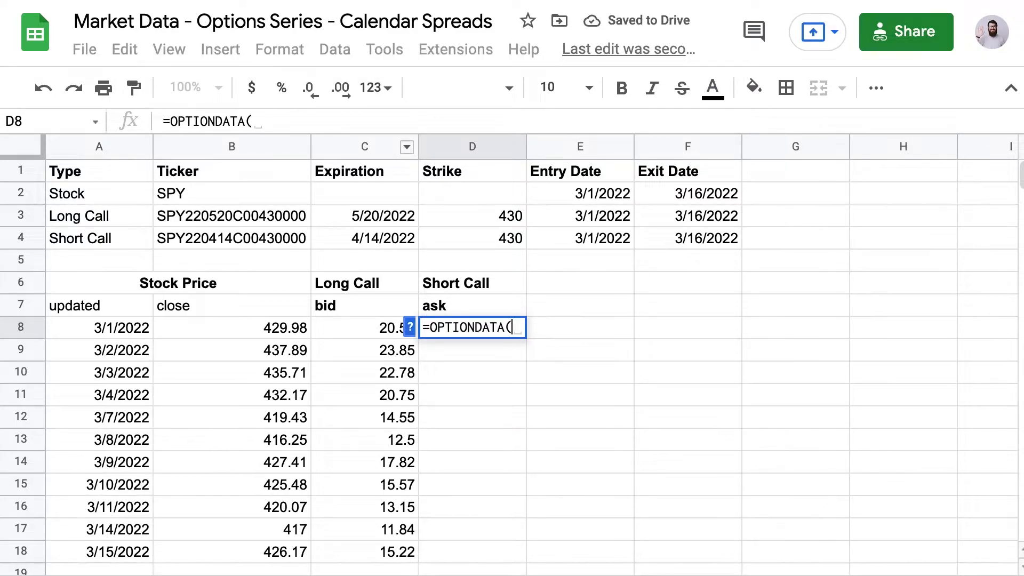
{"action": "left_click", "coordinate": [254, 242]}
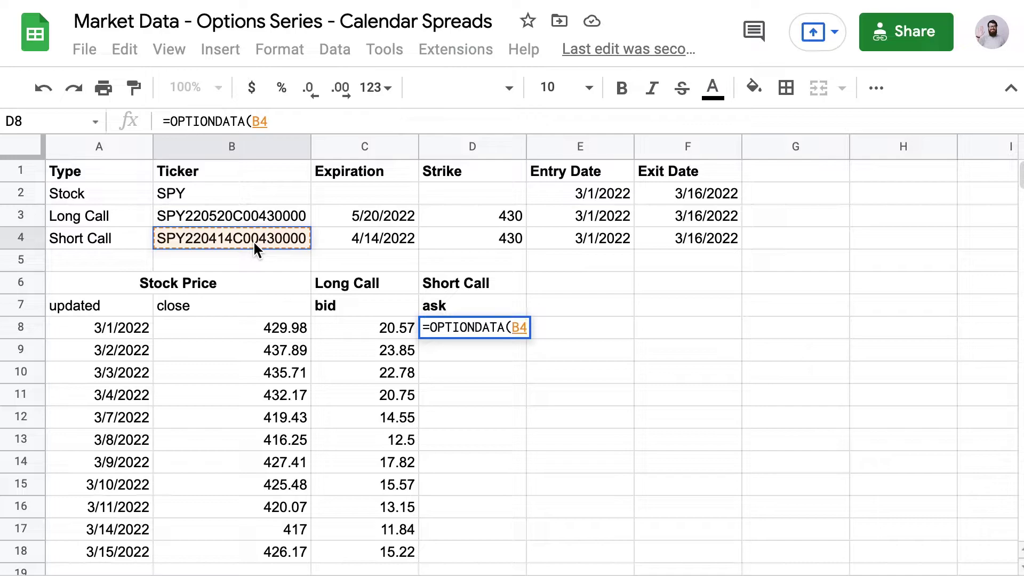
{"action": "type", "text": ",\""}
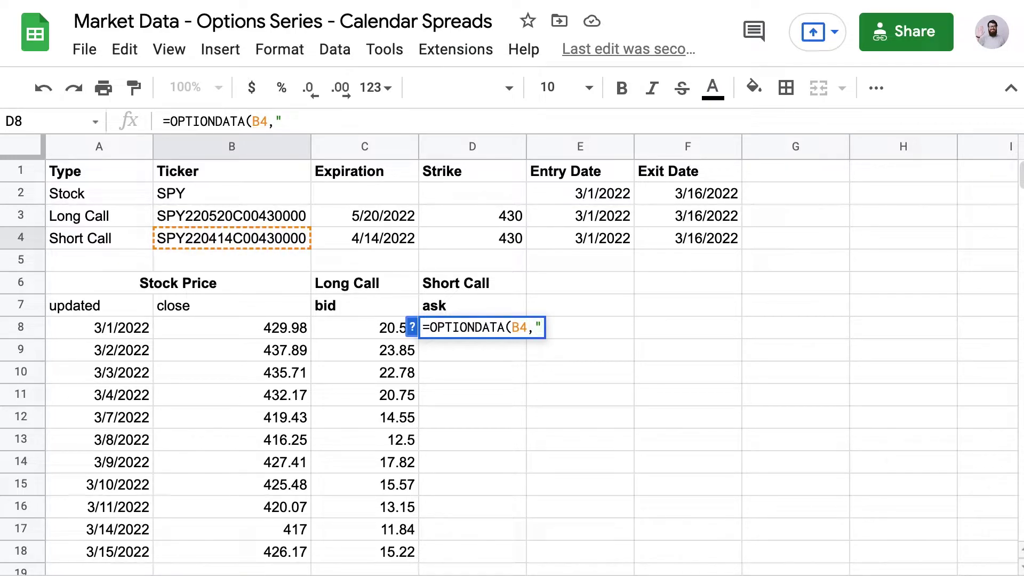
{"action": "type", "text": "ask,nohead"}
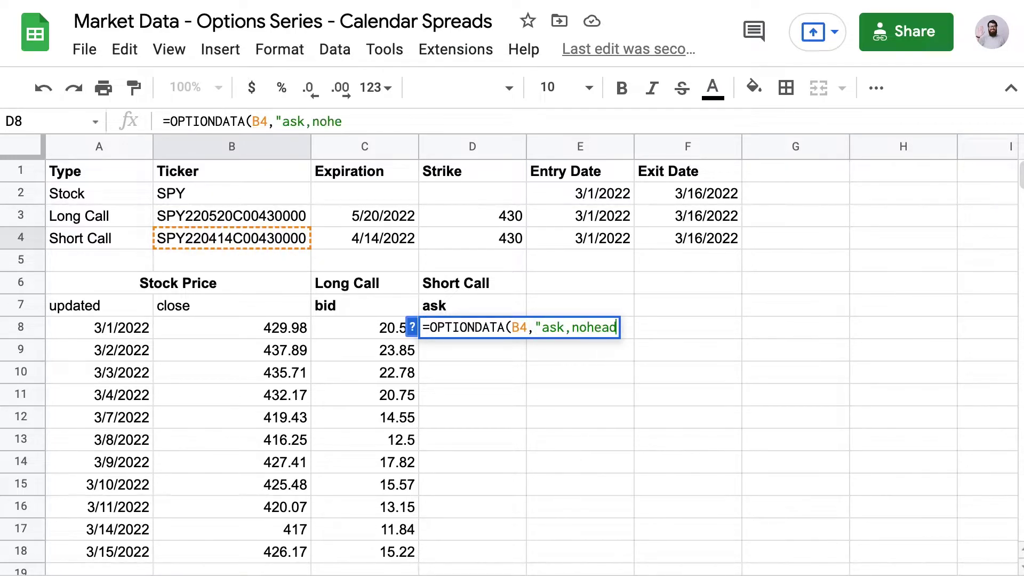
{"action": "type", "text": "ers\""}
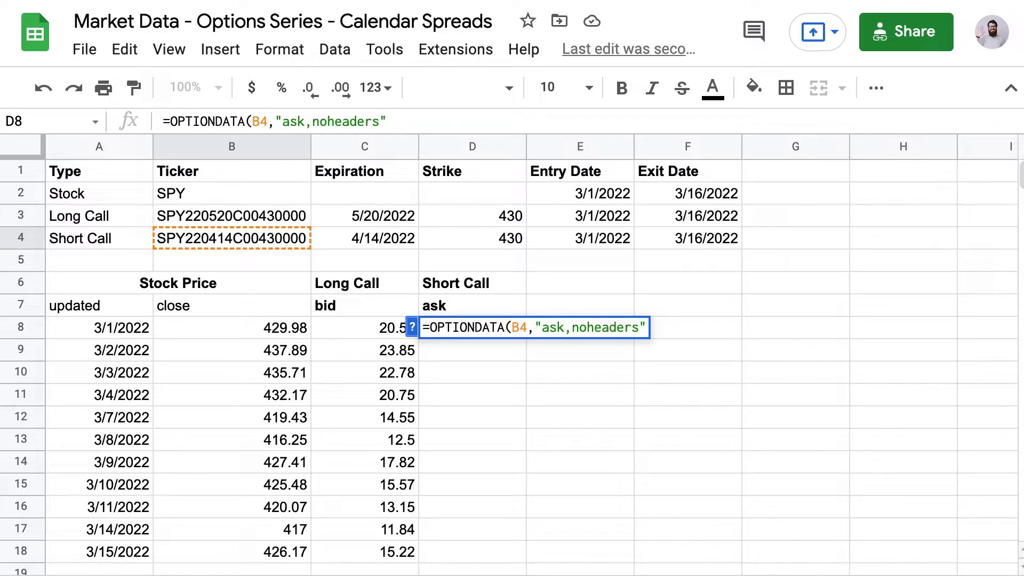
{"action": "type", "text": ","}
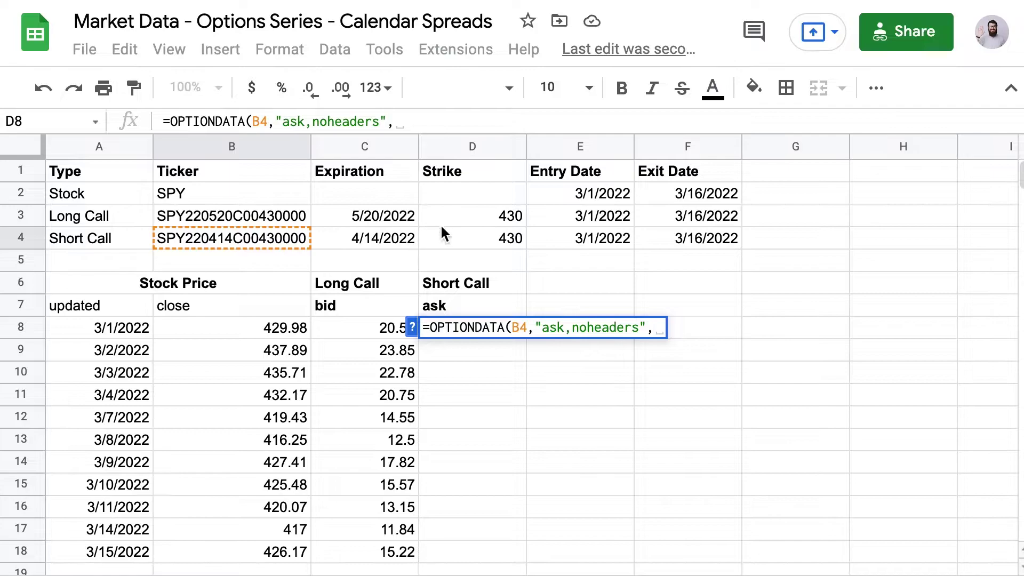
{"action": "left_click", "coordinate": [562, 236]}
{"action": "type", "text": ","}
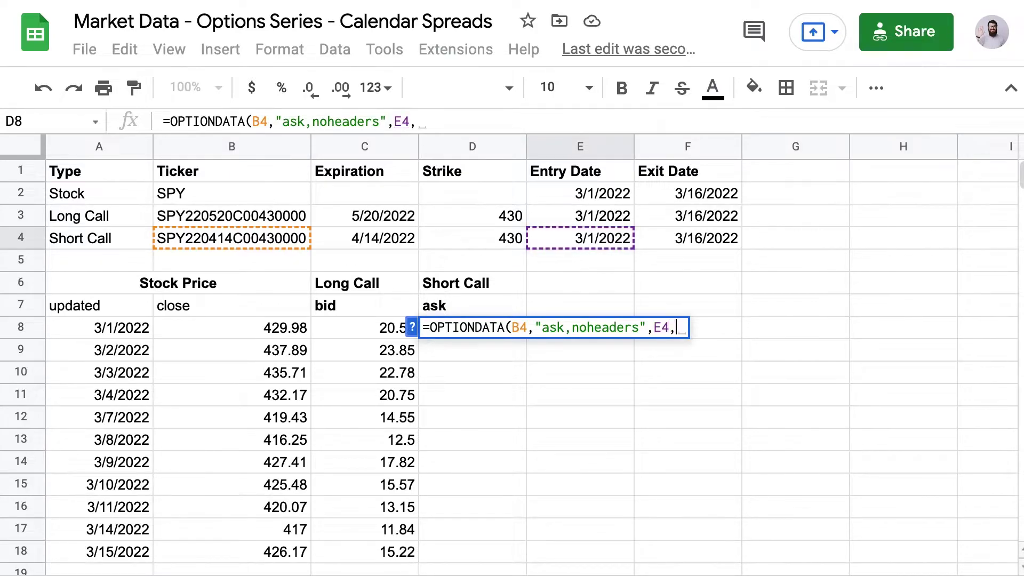
{"action": "left_click", "coordinate": [678, 238]}
{"action": "key", "text": "Return"}
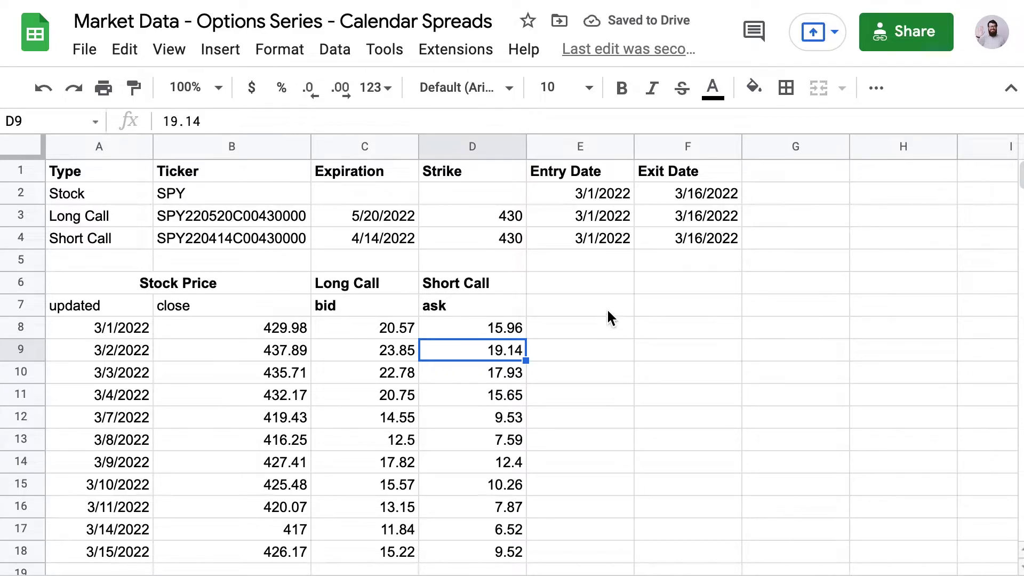
Step: Label E6 and E7 'Calendar Spread' and 'Natural Price'
{"action": "left_click", "coordinate": [599, 284]}
{"action": "type", "text": "Cale"}
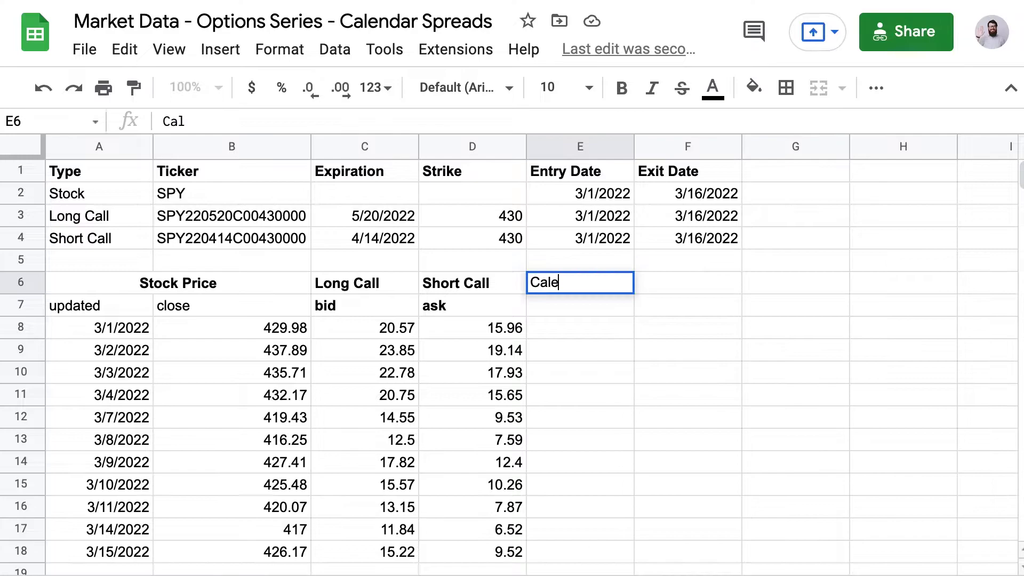
{"action": "type", "text": "ndar Spread"}
{"action": "key", "text": "Return"}
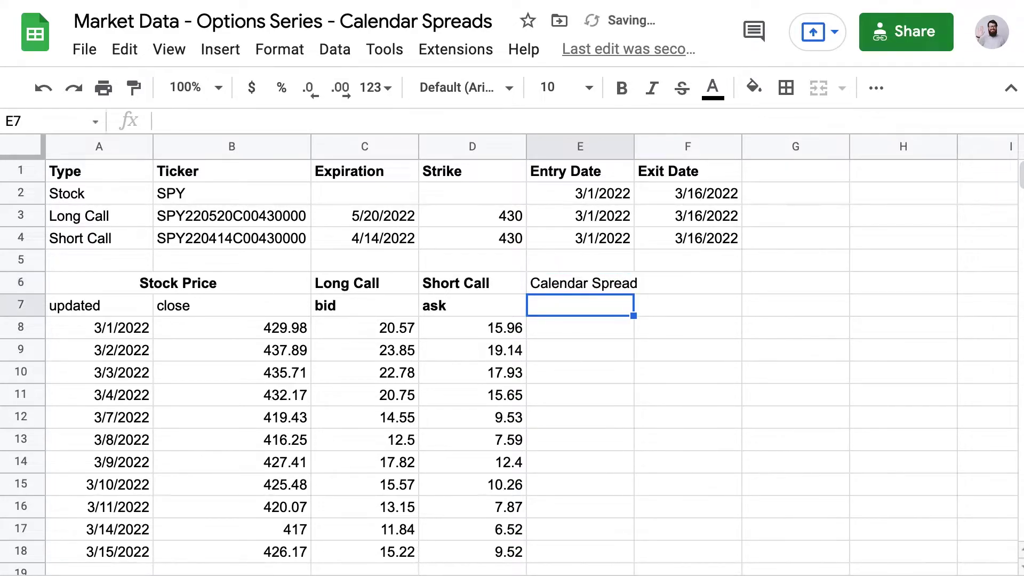
{"action": "type", "text": "Natural Price"}
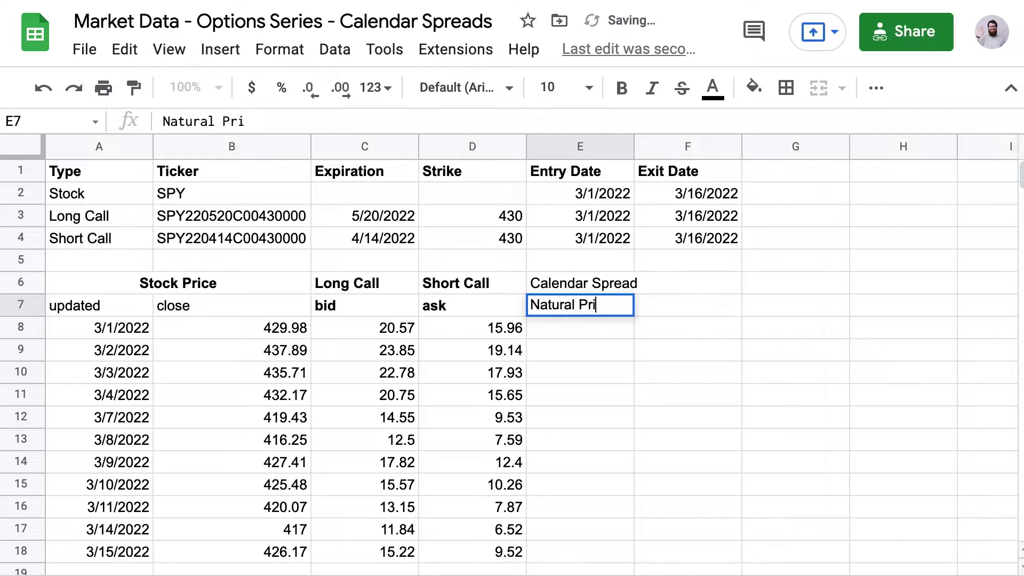
{"action": "key", "text": "Return"}
Step: Enter =C8-D8 in E8 and auto-fill it down the column (4.61 to 5.7)
{"action": "type", "text": "="}
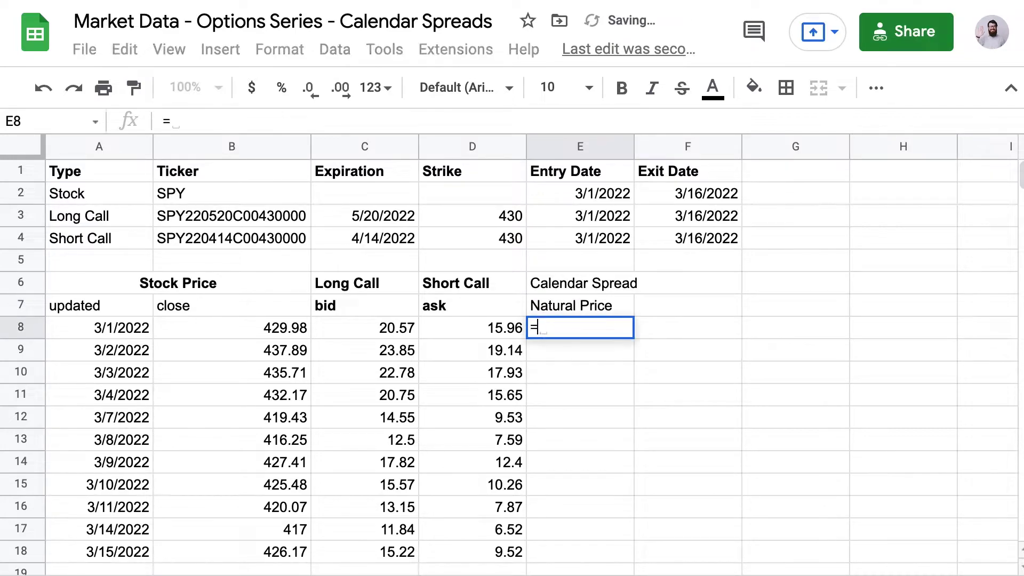
{"action": "left_click", "coordinate": [375, 328]}
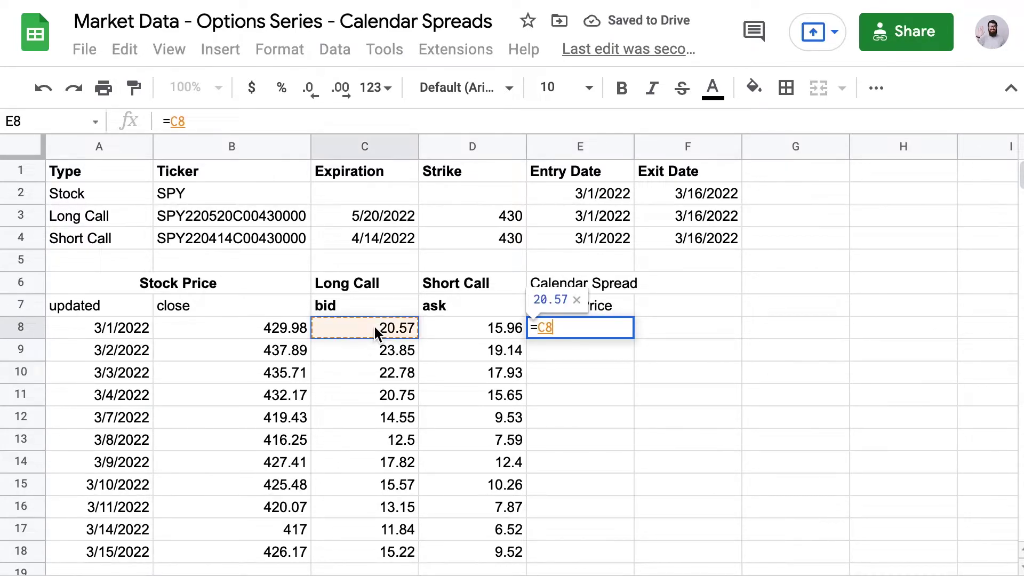
{"action": "type", "text": "-"}
{"action": "left_click", "coordinate": [473, 328]}
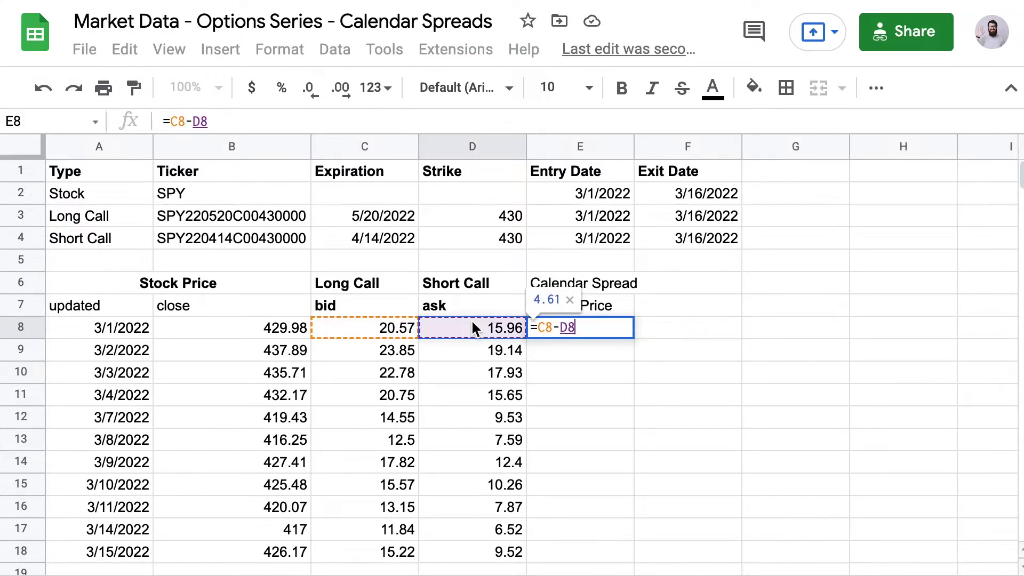
{"action": "key", "text": "Return"}
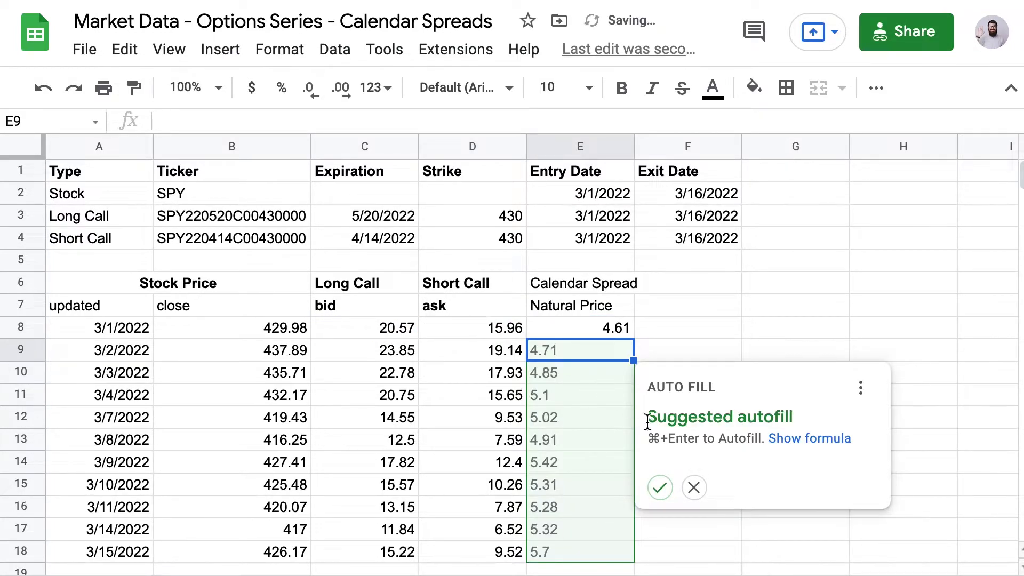
{"action": "left_click", "coordinate": [660, 487]}
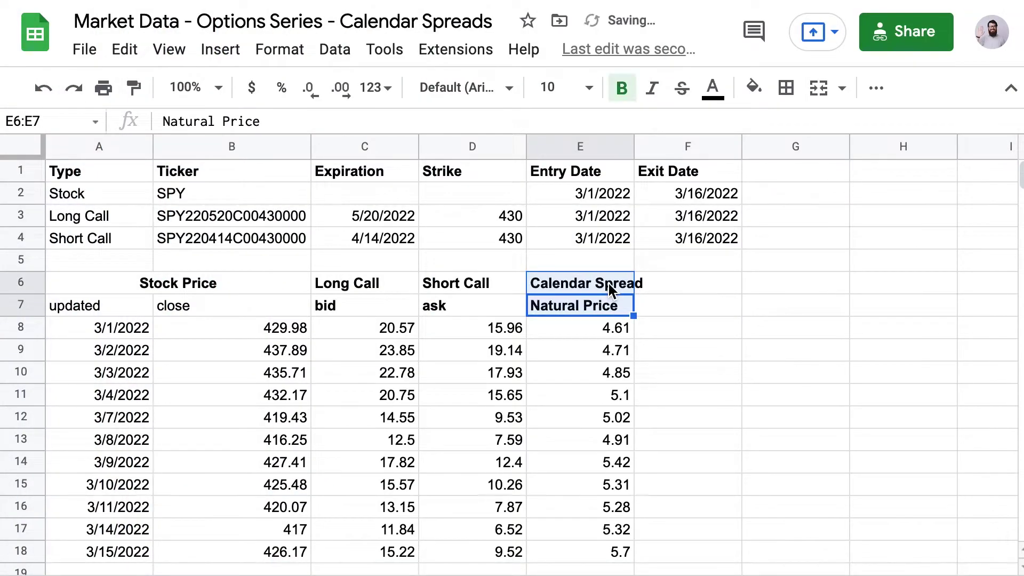
Step: Bold the E6:E7 headings, title G6:G7 'Calendar Spread' / 'Single Cell Formula', and begin OPTIONDATA in G8
{"action": "left_click", "coordinate": [705, 299]}
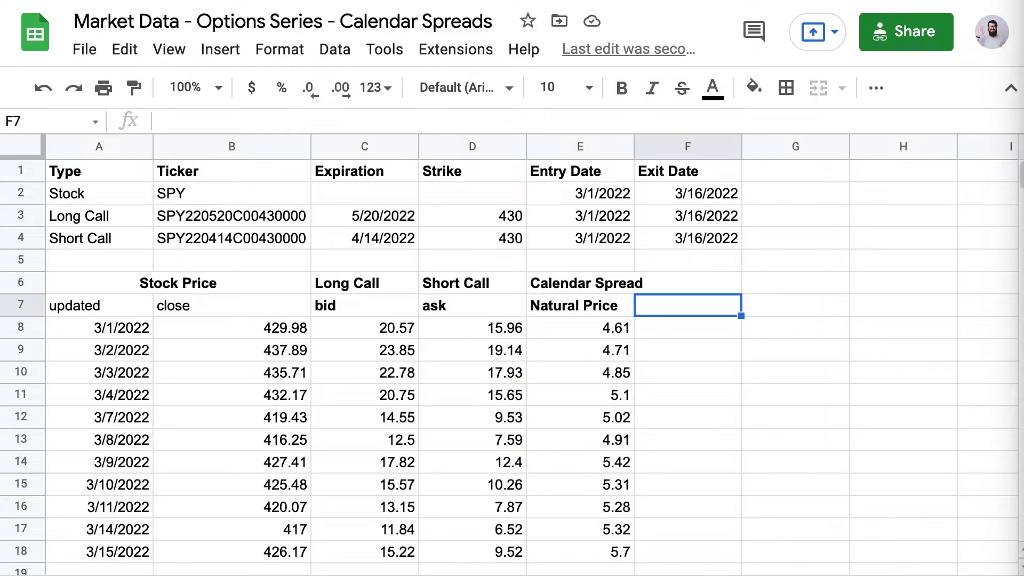
{"action": "left_click", "coordinate": [800, 289]}
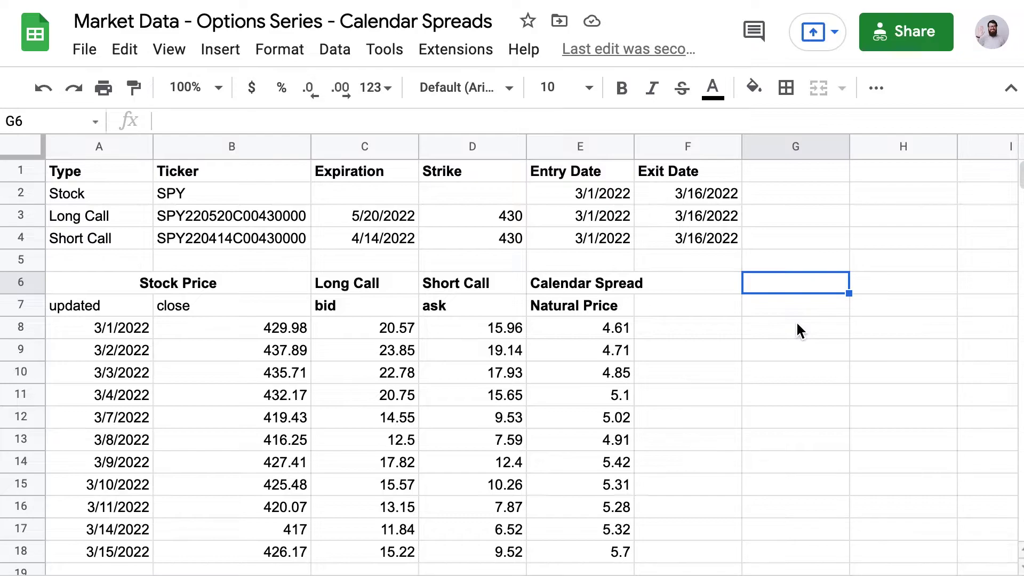
{"action": "type", "text": "Ca"}
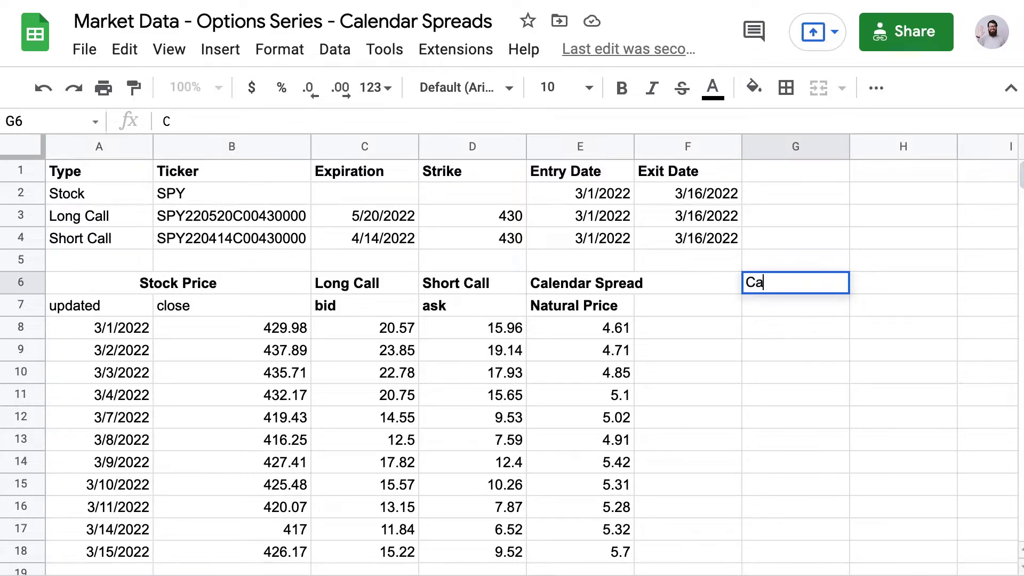
{"action": "type", "text": "lendar Spread"}
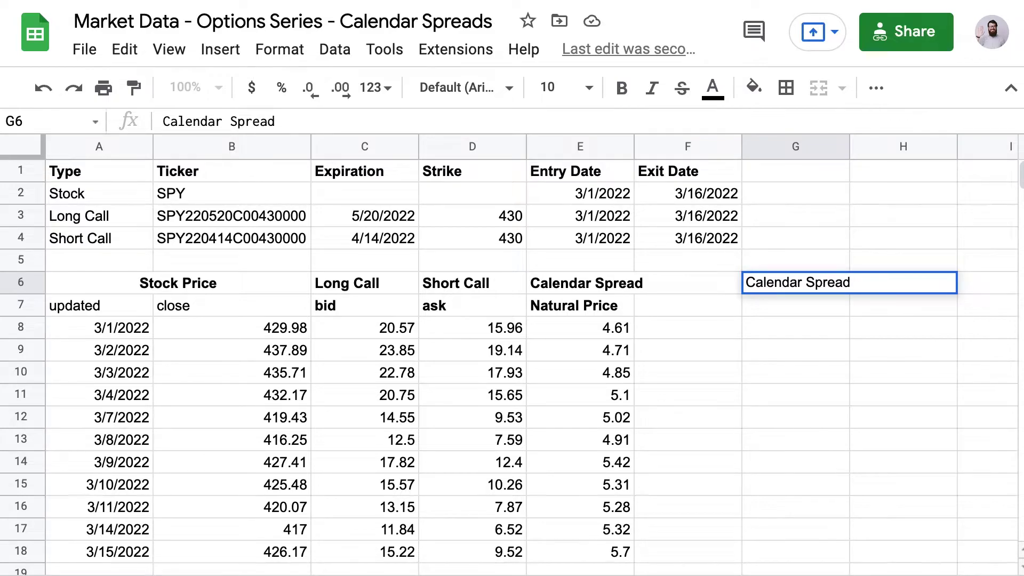
{"action": "key", "text": "Return"}
{"action": "type", "text": "Sin"}
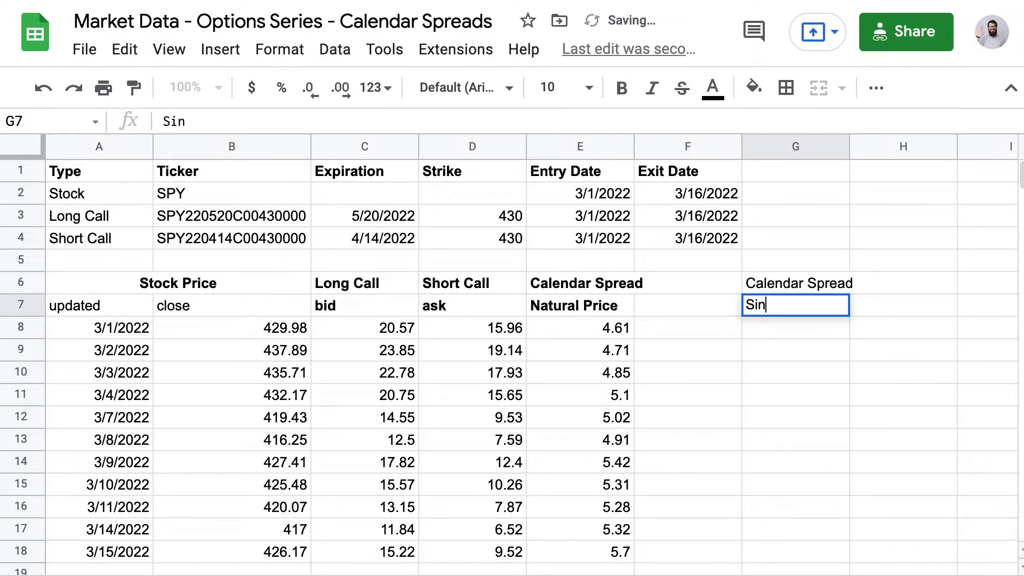
{"action": "type", "text": "gle Cell "}
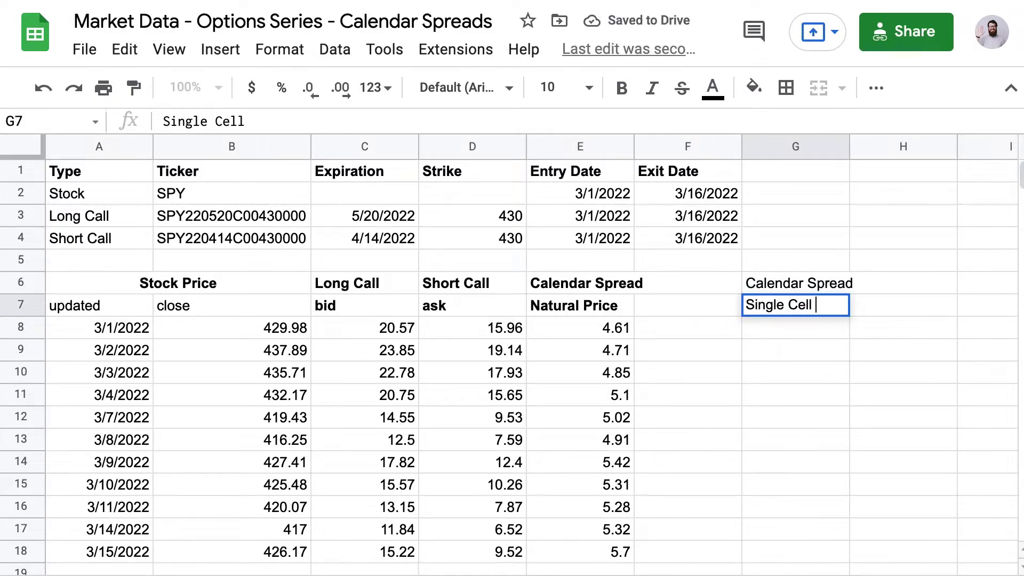
{"action": "type", "text": "Formula"}
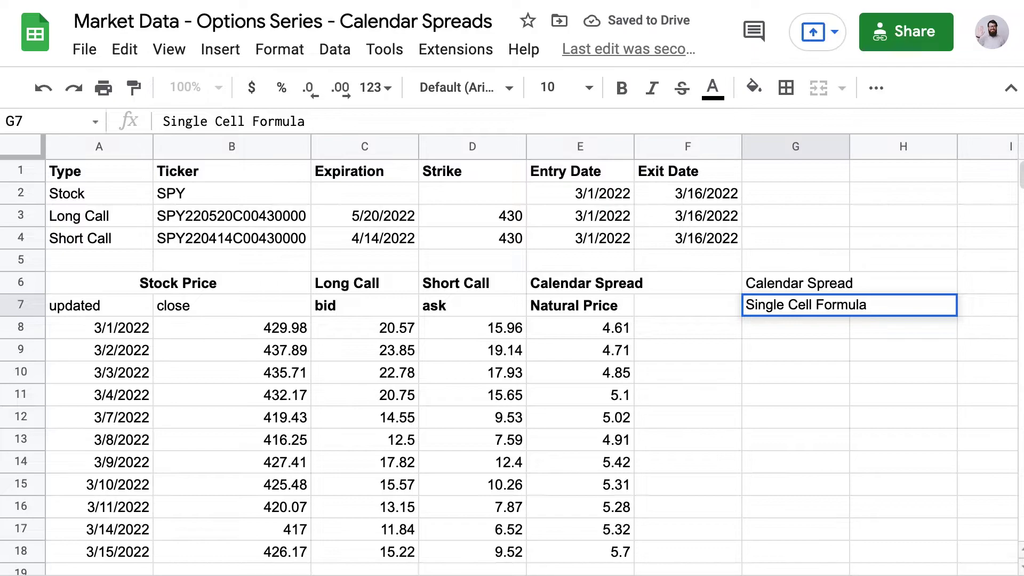
{"action": "key", "text": "Return"}
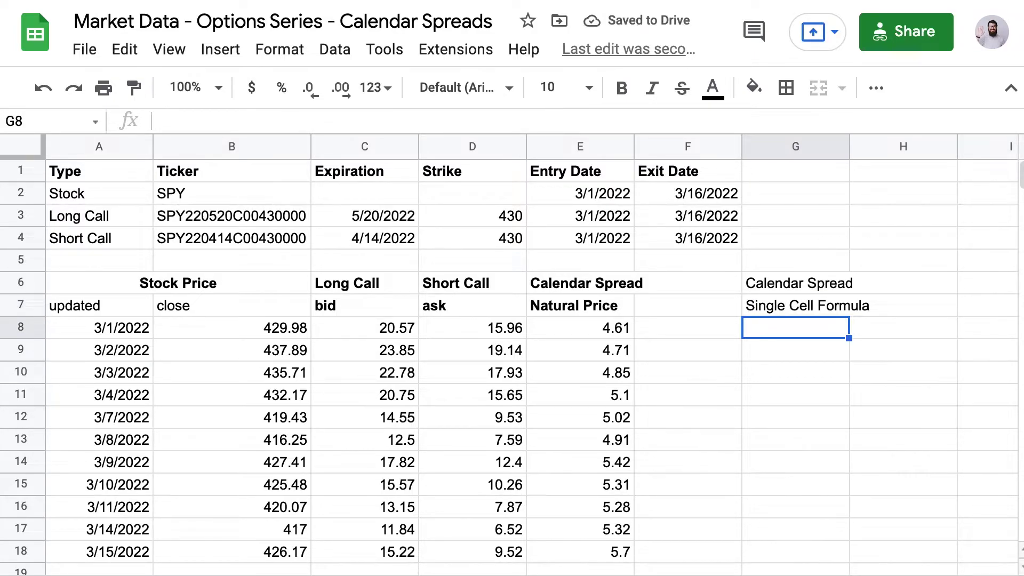
{"action": "type", "text": "=op"}
{"action": "key", "text": "Tab"}
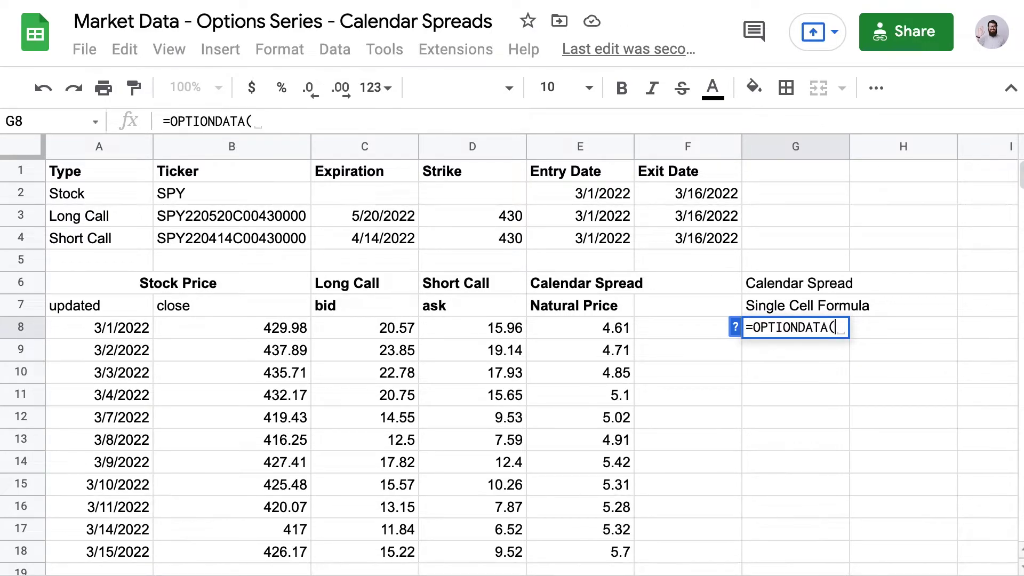
Step: Fill in the long call term OPTIONDATA(B3,"bid,noheaders",E3,F3), then start subtracting a second OPTIONDATA
{"action": "left_click", "coordinate": [196, 215]}
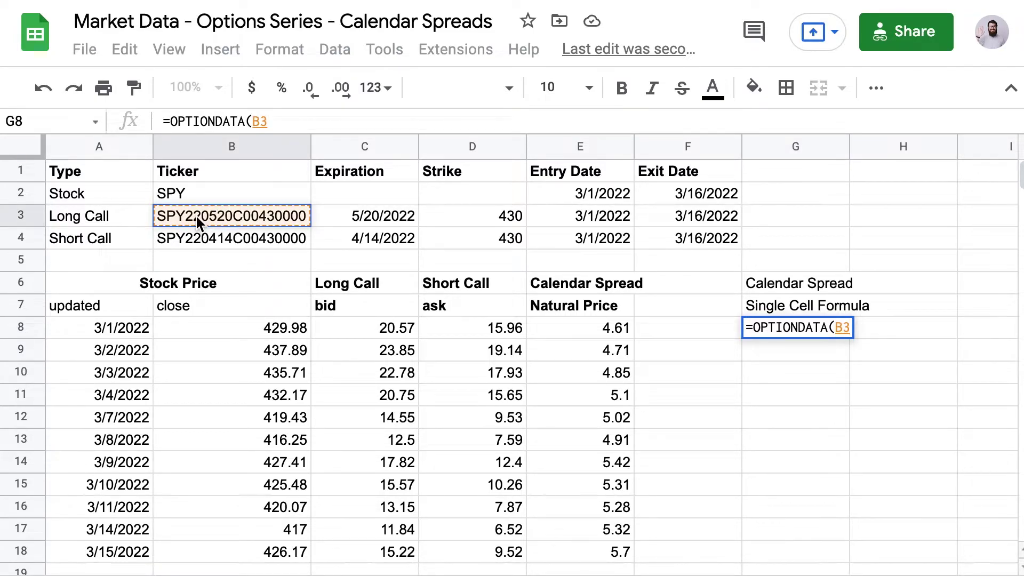
{"action": "type", "text": ",\"b"}
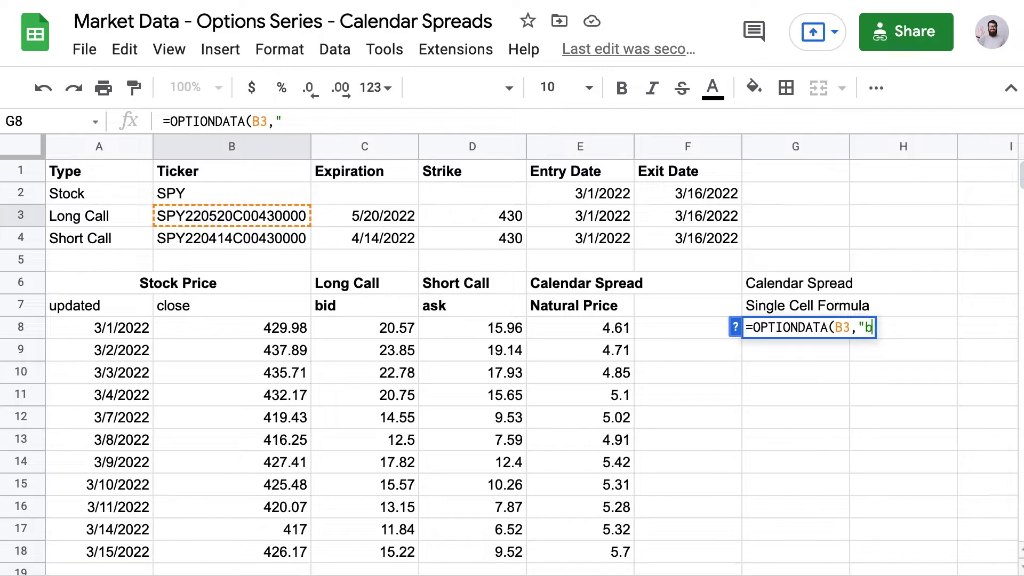
{"action": "type", "text": "id,noheaders\","}
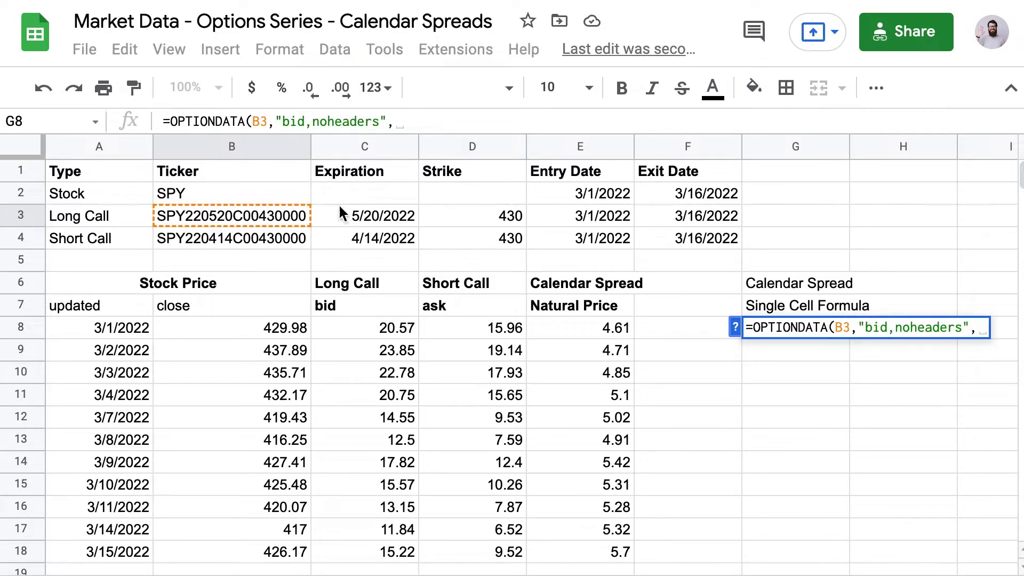
{"action": "left_click", "coordinate": [578, 213]}
{"action": "type", "text": ","}
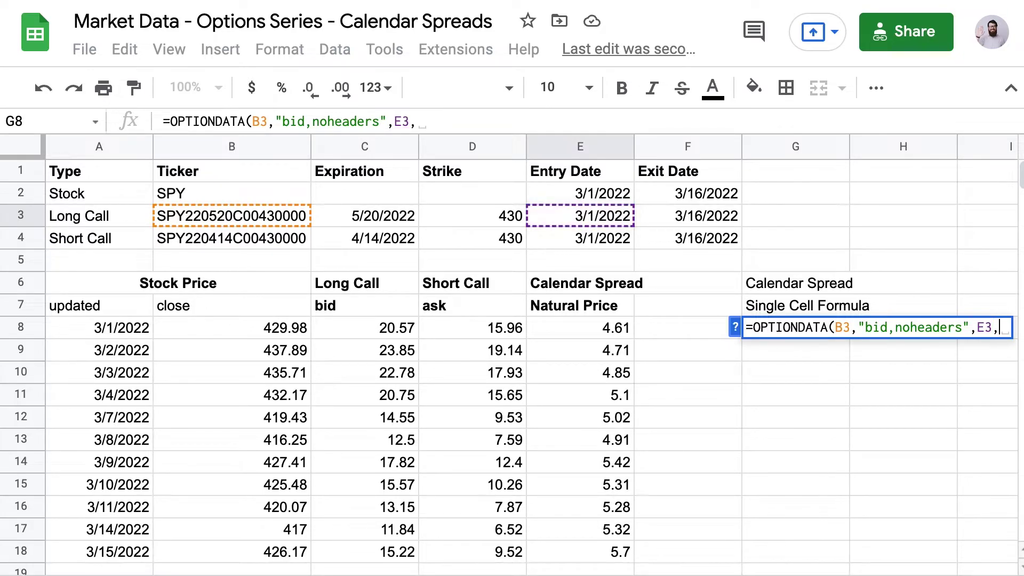
{"action": "left_click", "coordinate": [684, 215]}
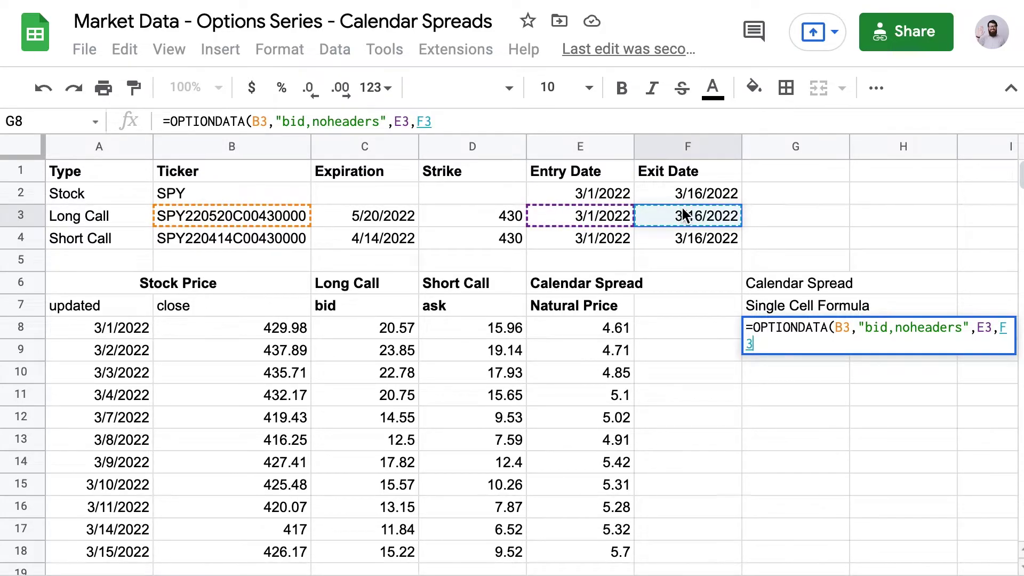
{"action": "type", "text": ")"}
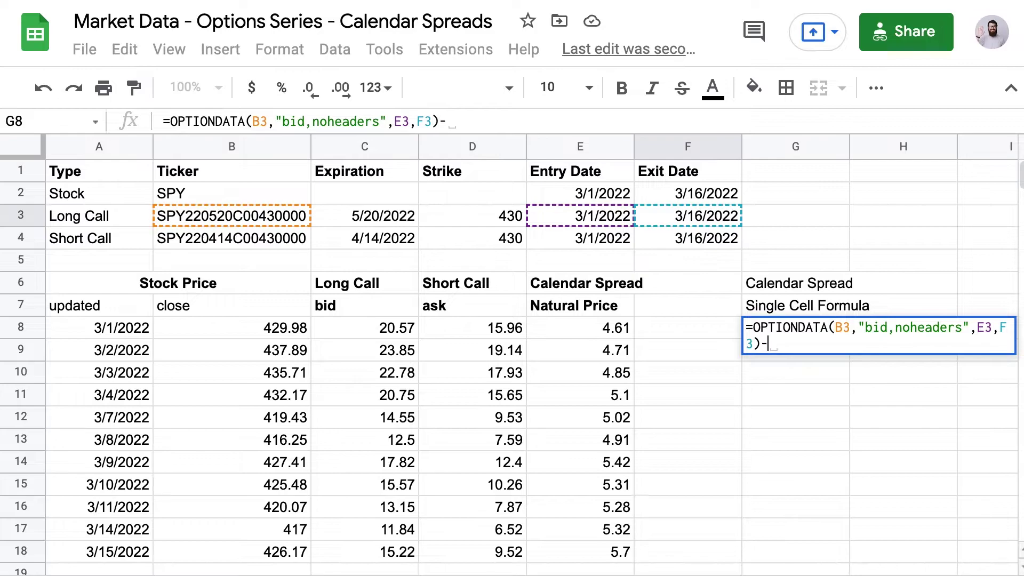
{"action": "type", "text": "-OPTIONDATA("}
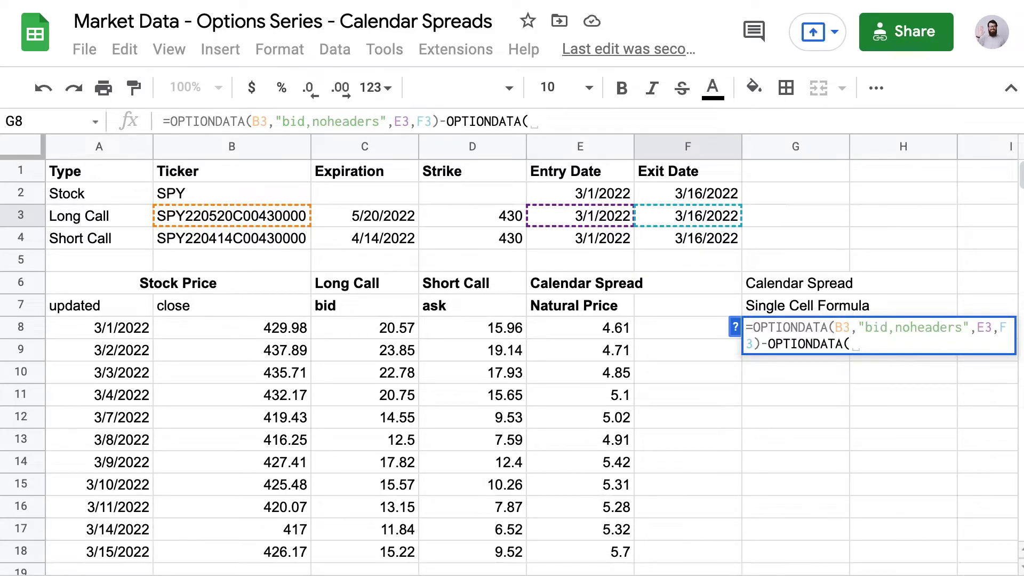
Step: Complete the short call term OPTIONDATA(B4,"ask,noheaders",E4,F4) and commit the G8 formula
{"action": "left_click", "coordinate": [272, 238]}
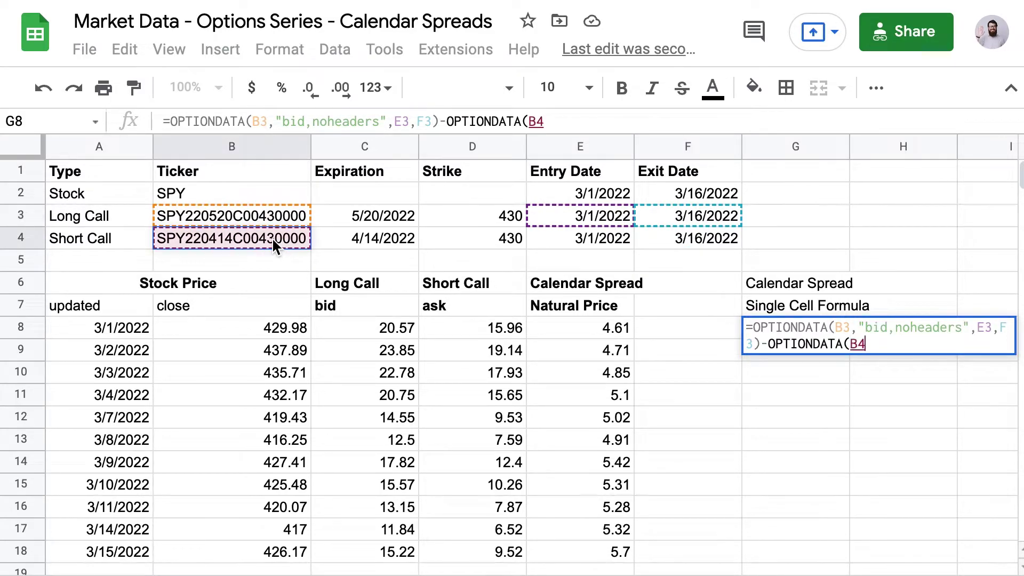
{"action": "type", "text": ","}
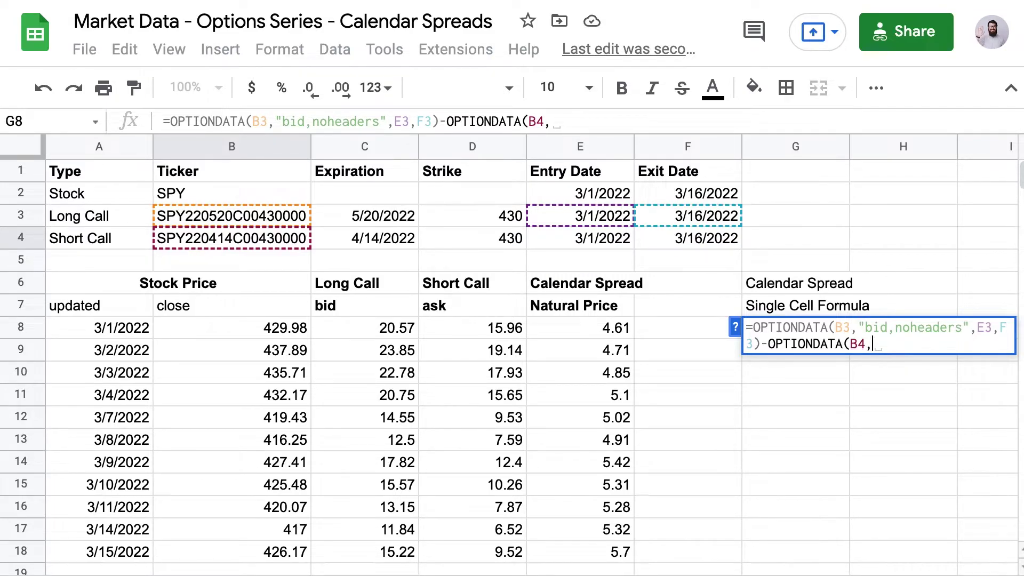
{"action": "type", "text": "\"ask,no"}
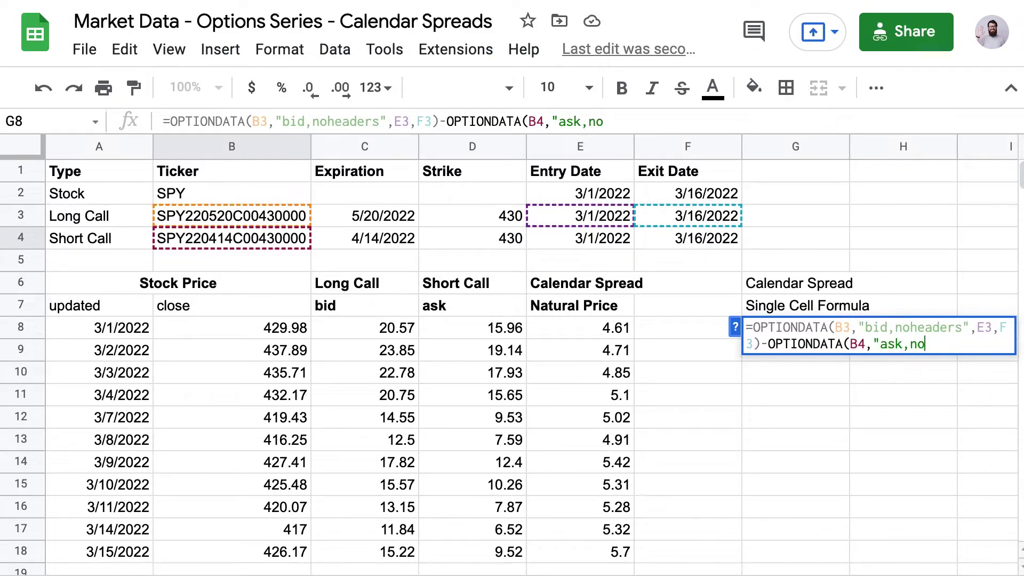
{"action": "type", "text": "headers\","}
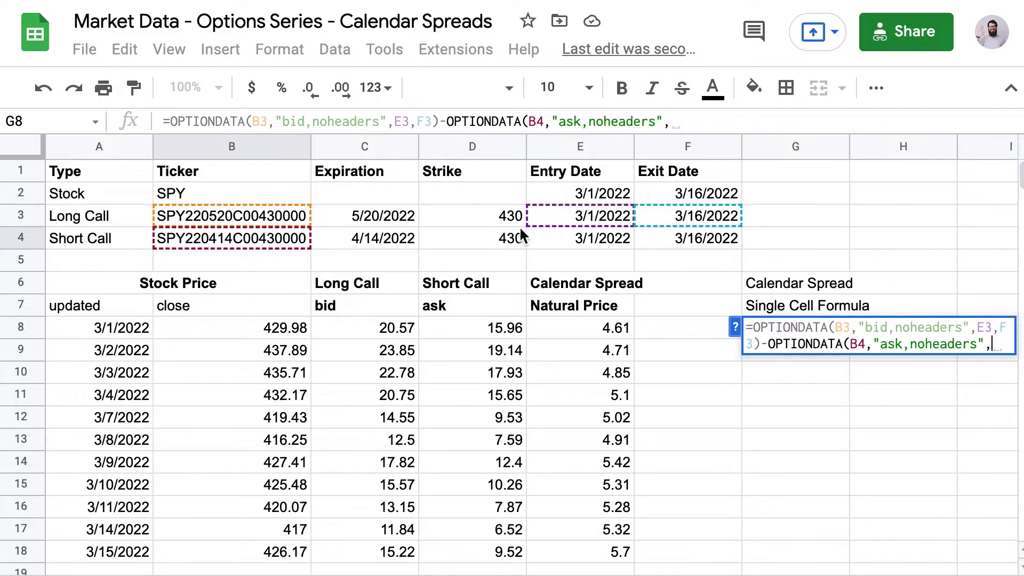
{"action": "left_click", "coordinate": [565, 234]}
{"action": "type", "text": ","}
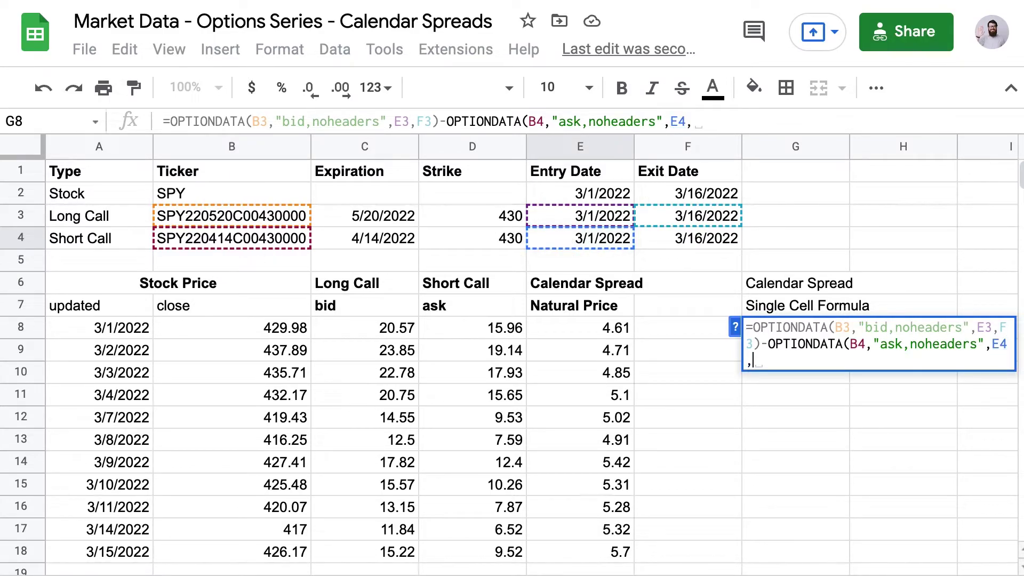
{"action": "left_click", "coordinate": [673, 238]}
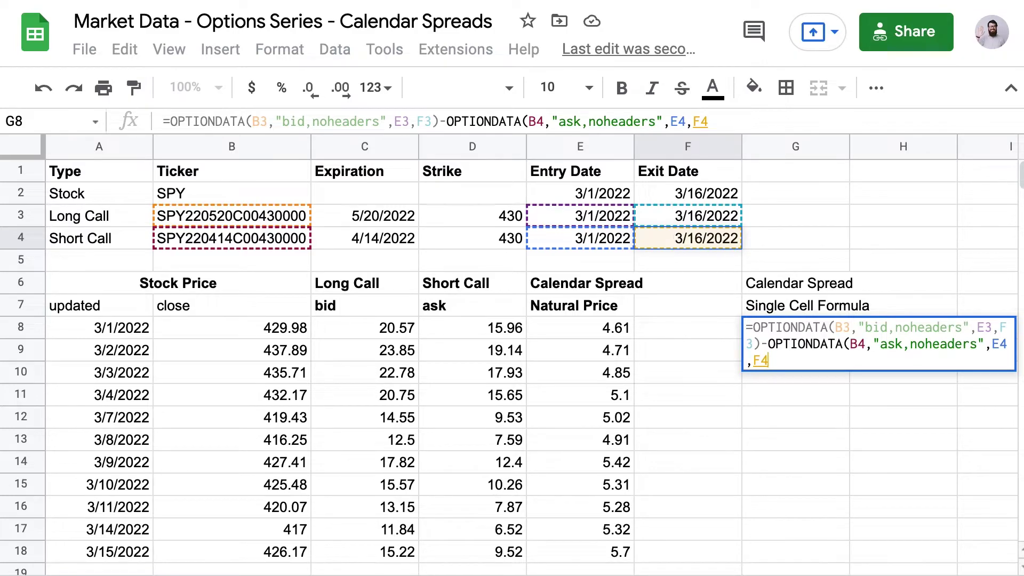
{"action": "type", "text": ")"}
{"action": "key", "text": "Return"}
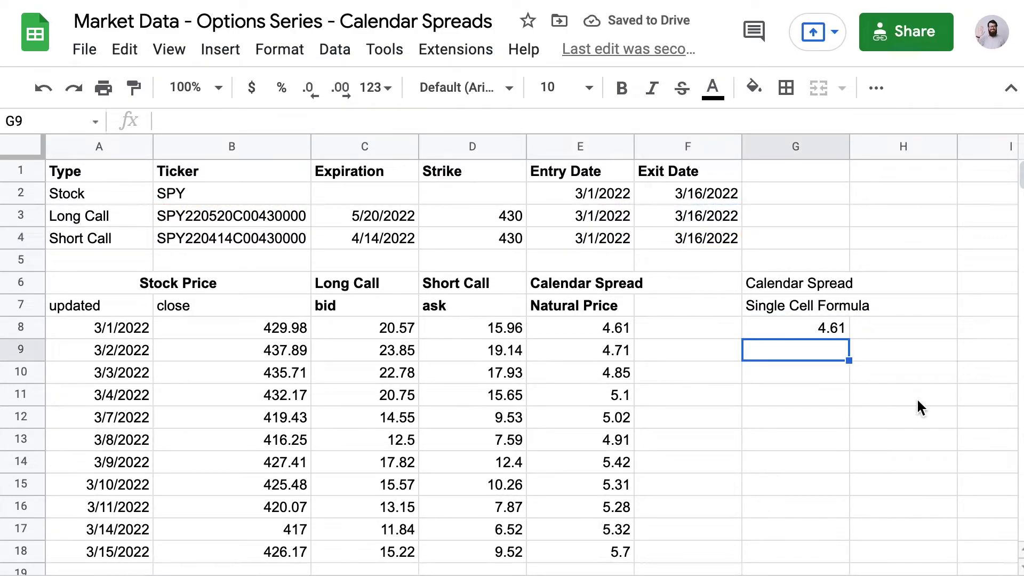
Step: Wrap the G8 formula in ARRAYFORMULA so column G fills with spreads from 4.61 to 5.7
{"action": "left_click", "coordinate": [816, 341]}
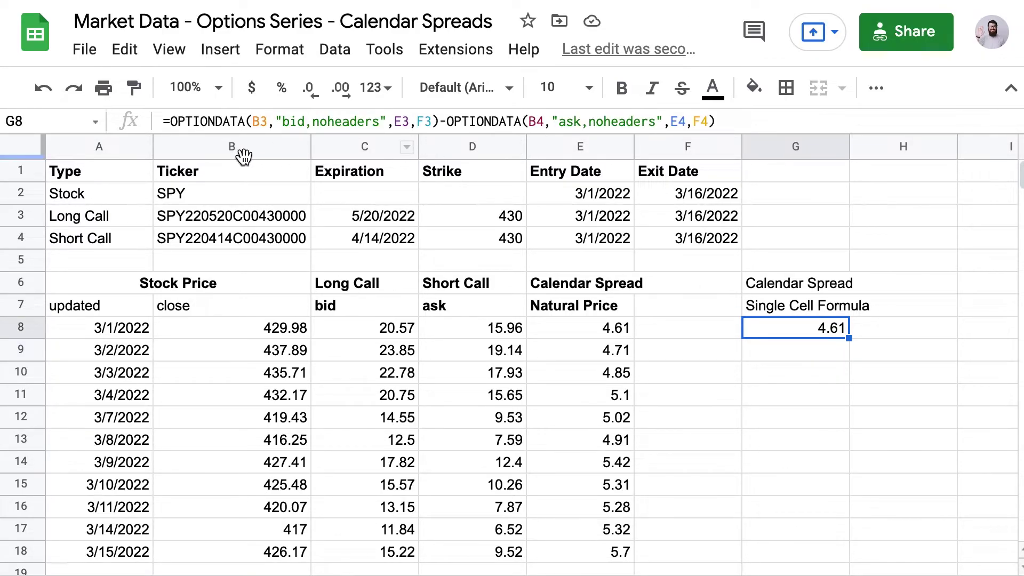
{"action": "left_click", "coordinate": [171, 122]}
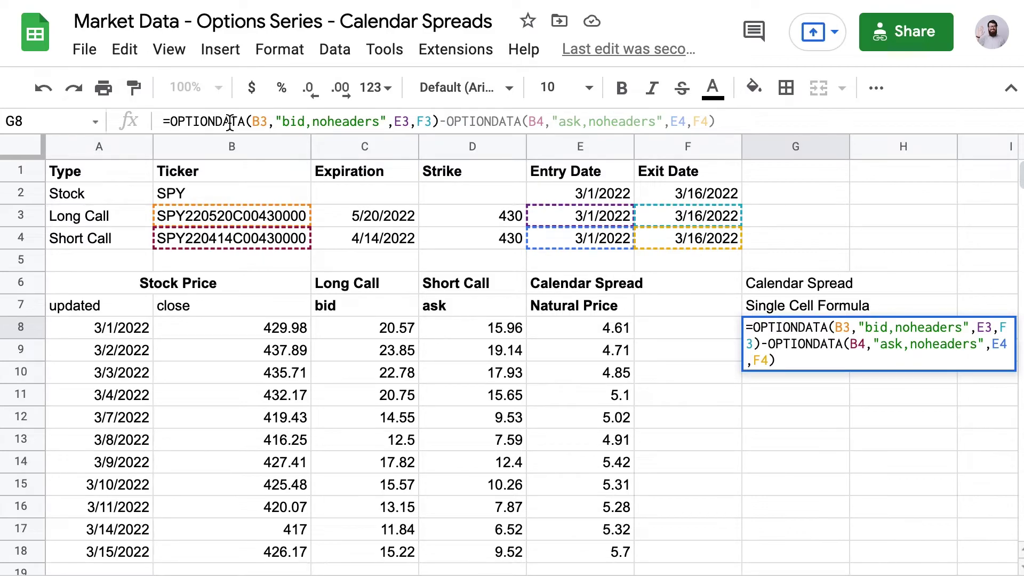
{"action": "type", "text": "("}
{"action": "left_click", "coordinate": [749, 121]}
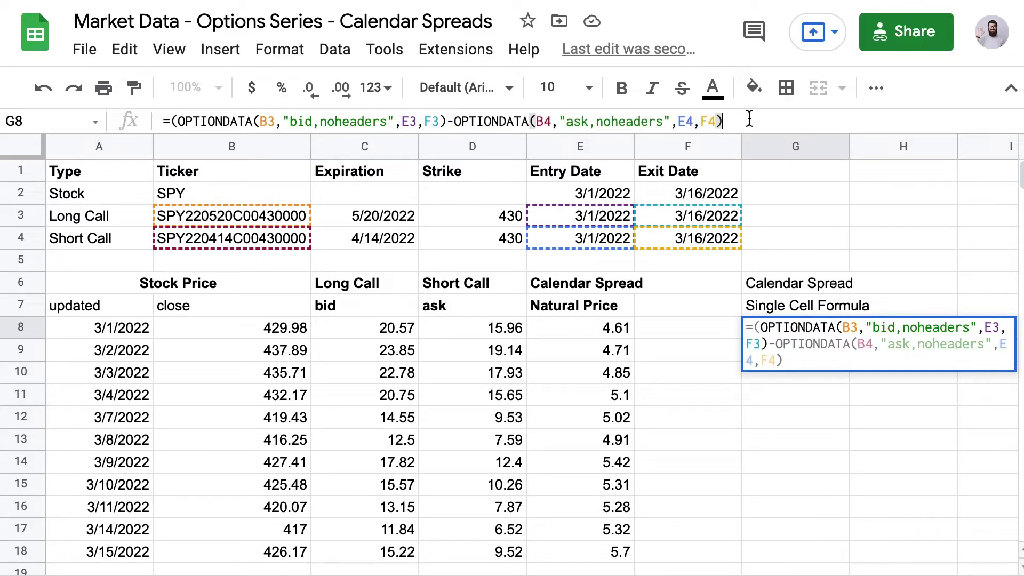
{"action": "type", "text": ")"}
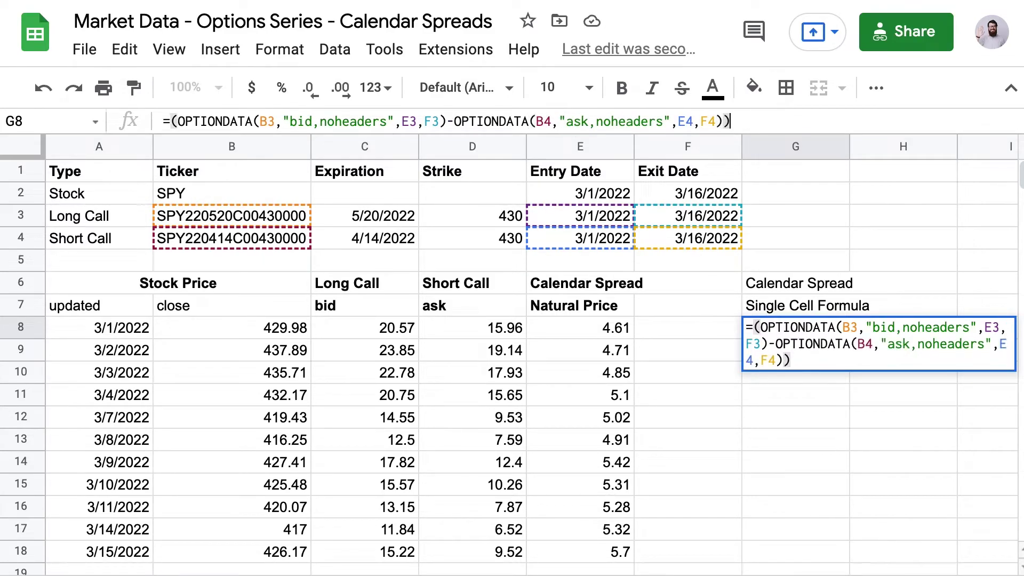
{"action": "left_click", "coordinate": [168, 121]}
{"action": "type", "text": "array"}
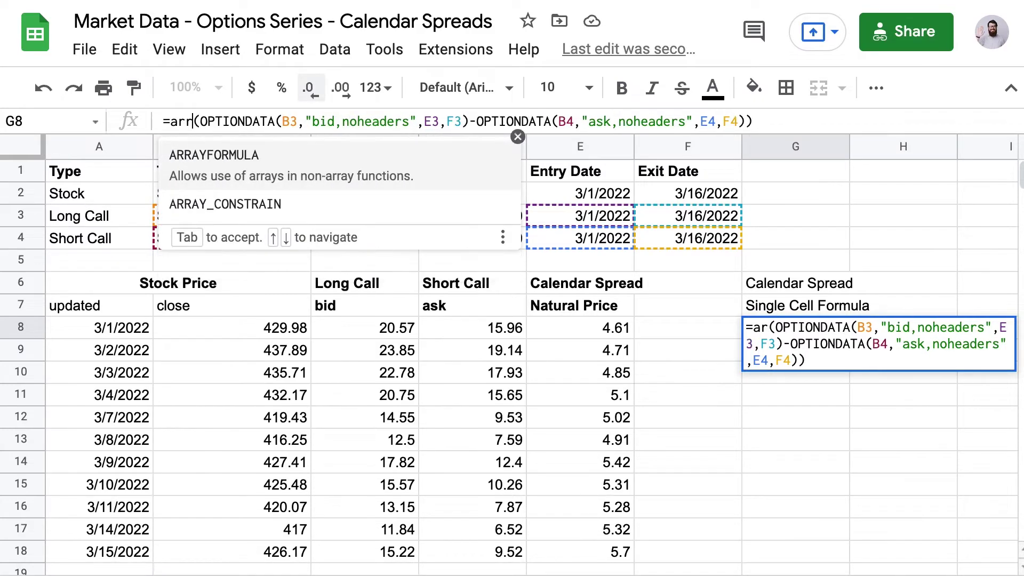
{"action": "key", "text": "Tab"}
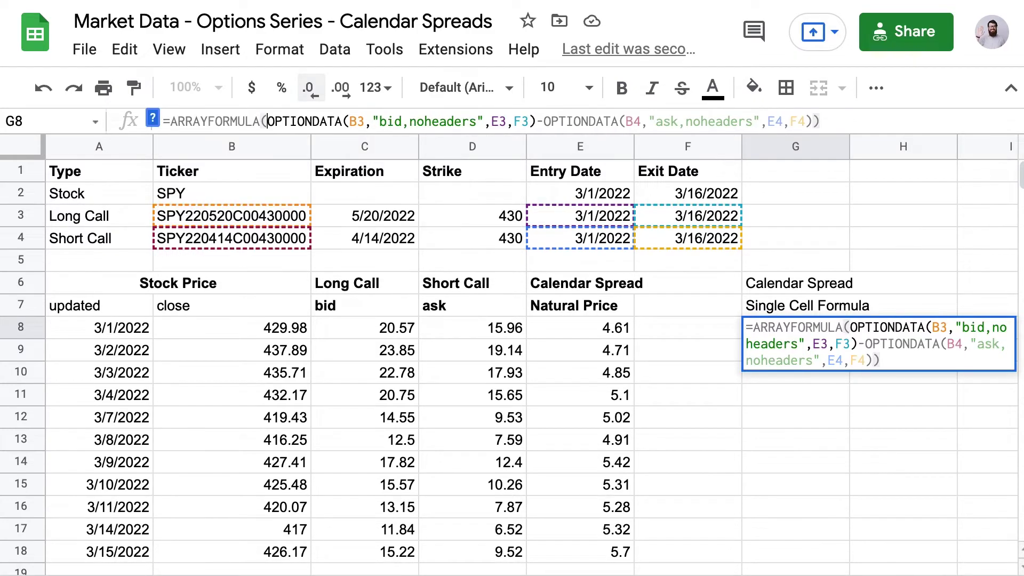
{"action": "double_click", "coordinate": [208, 122]}
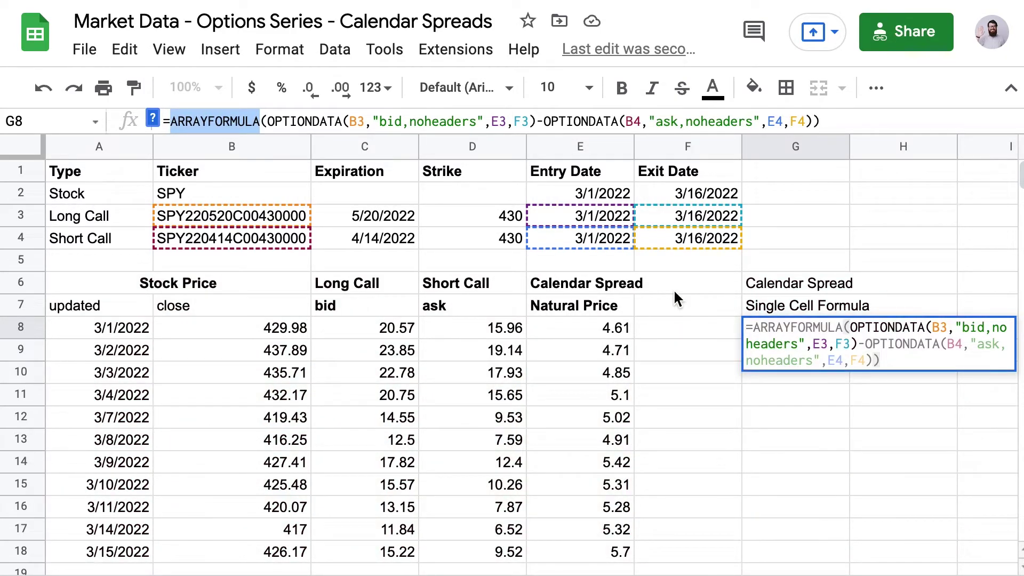
{"action": "key", "text": "Return"}
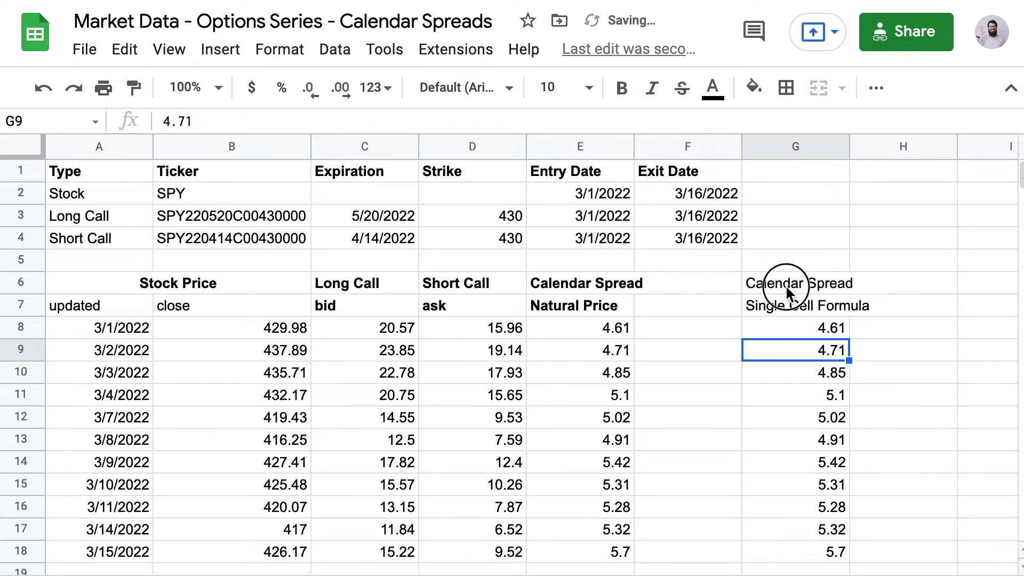
Step: Bold the Calendar Spread and Single Cell Formula headings in G6:G7
{"action": "left_click_drag", "start_coordinate": [786, 285], "coordinate": [785, 294]}
{"action": "key", "text": "ctrl+b"}
{"action": "scroll", "coordinate": [780, 315], "scroll_direction": "down", "scroll_amount": 1}
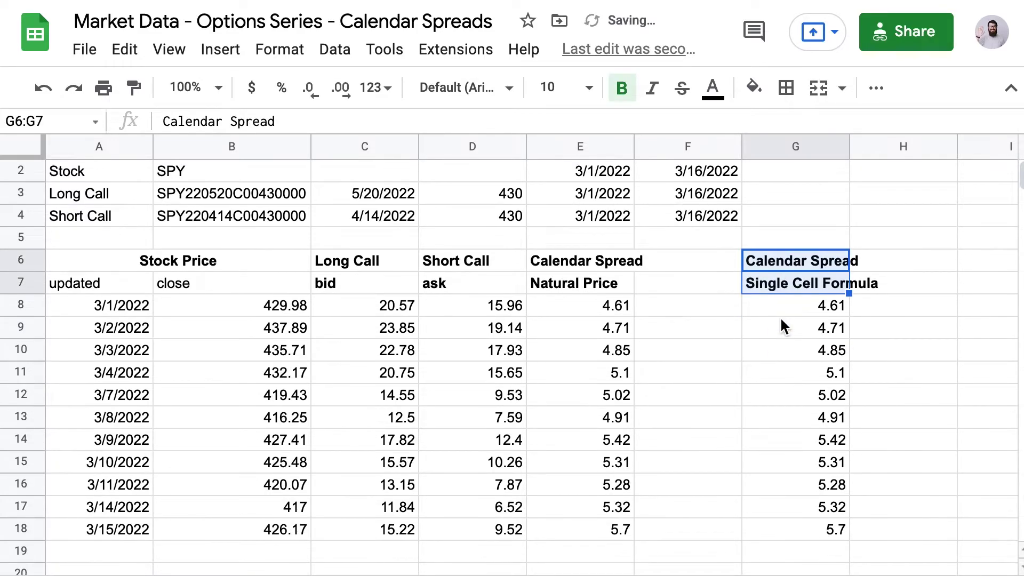
{"action": "scroll", "coordinate": [781, 320], "scroll_direction": "up", "scroll_amount": 1}
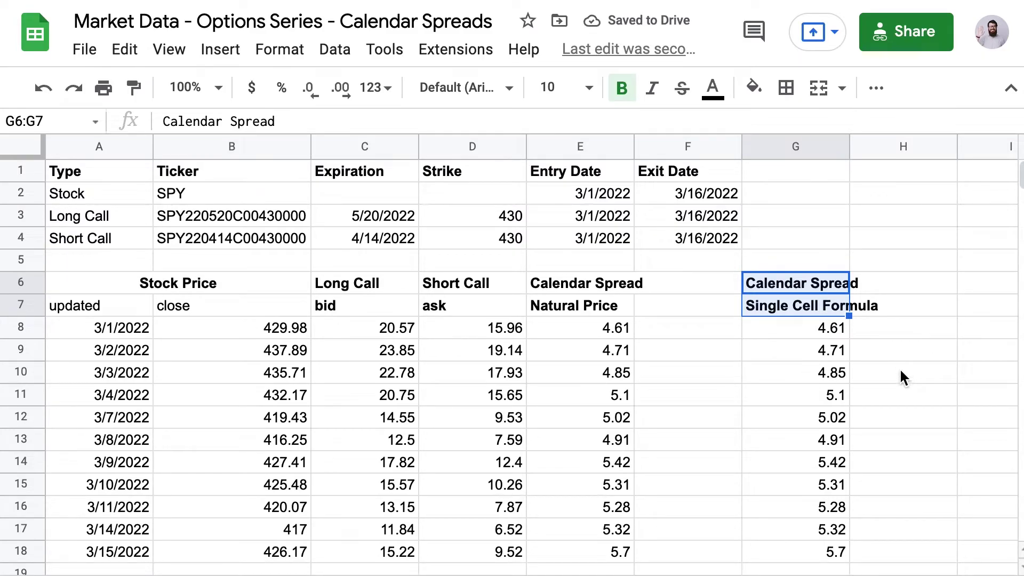
{"action": "left_click", "coordinate": [915, 286]}
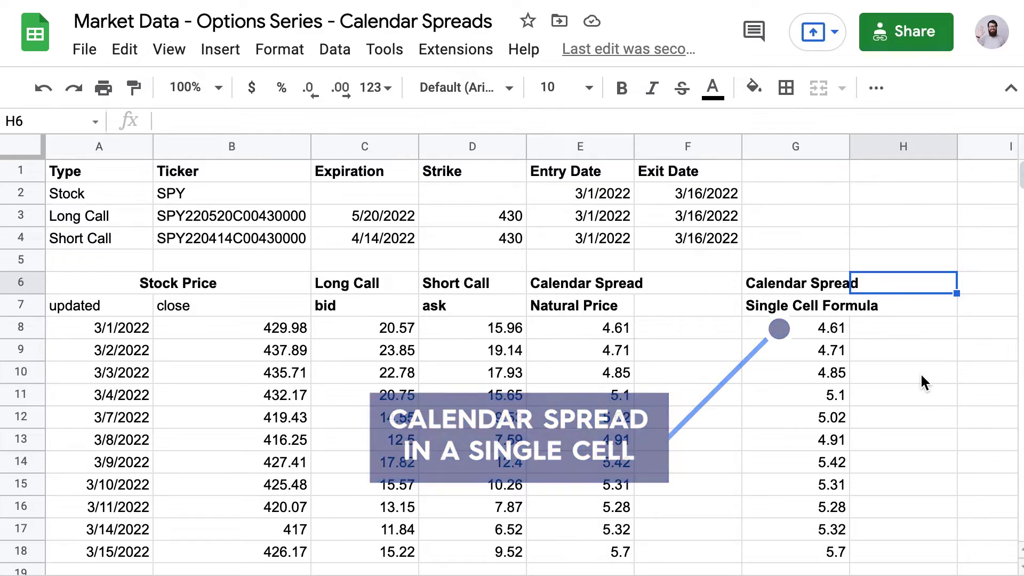
Step: Clear the old Natural Price column E6:E18 and the Long Call and Short Call data
{"action": "left_click_drag", "start_coordinate": [583, 284], "coordinate": [571, 546]}
{"action": "key", "text": "Delete"}
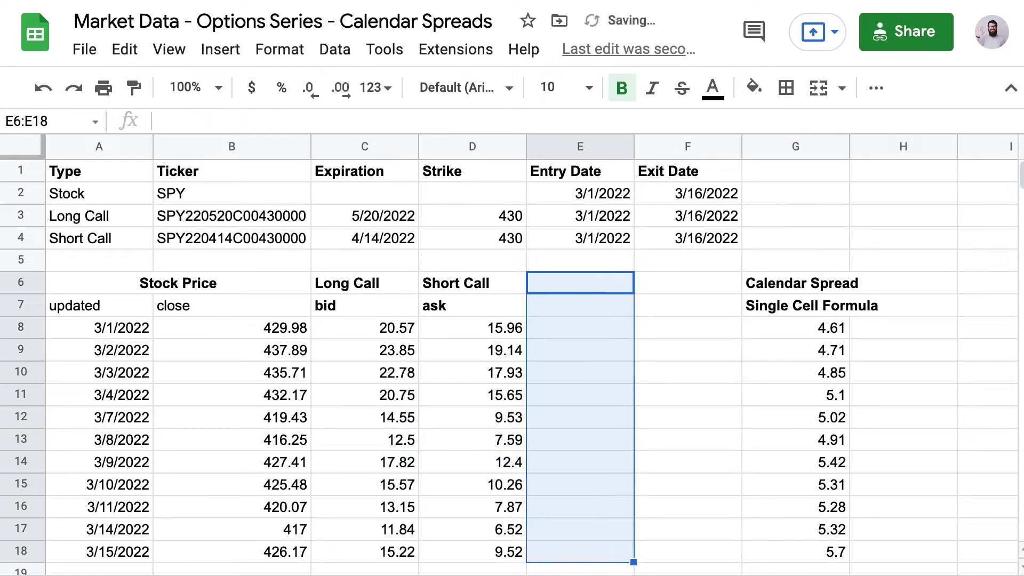
{"action": "left_click", "coordinate": [797, 286]}
{"action": "key", "text": "Down"}
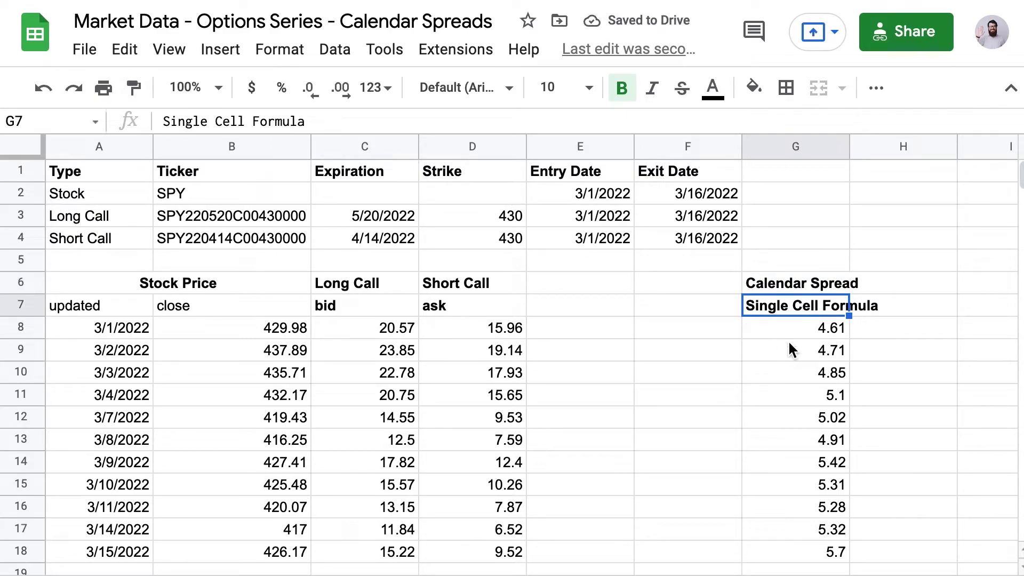
{"action": "left_click", "coordinate": [795, 328]}
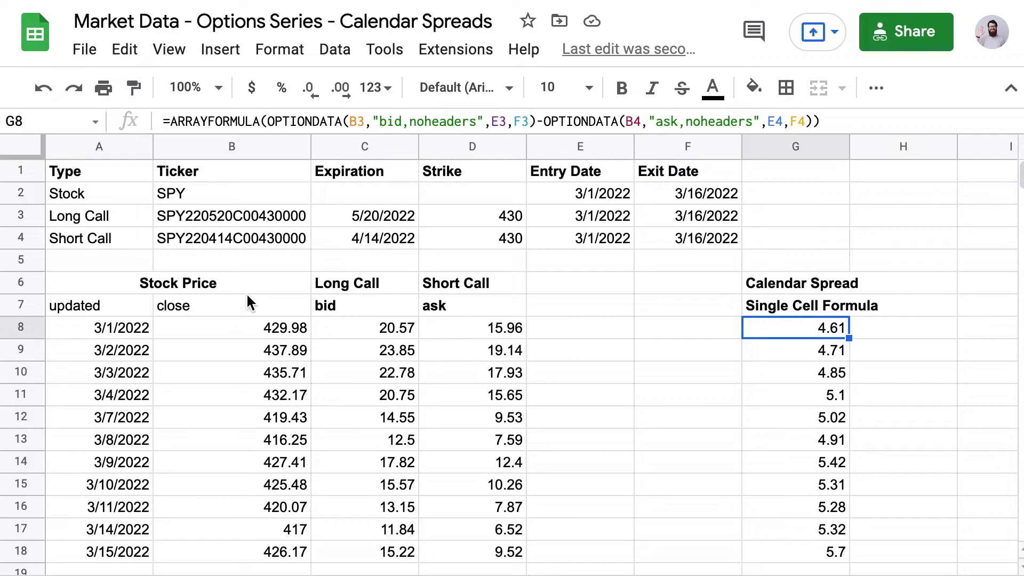
{"action": "left_click_drag", "start_coordinate": [331, 283], "coordinate": [517, 550]}
{"action": "key", "text": "Delete"}
Step: Move the Calendar Spread header and formula block from column G into C6
{"action": "left_click", "coordinate": [810, 290]}
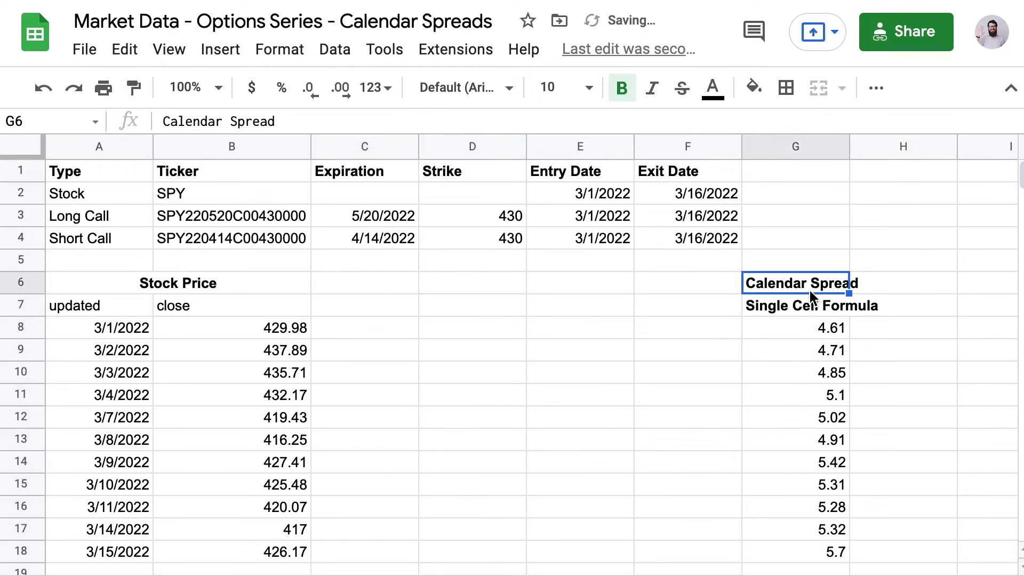
{"action": "left_click_drag", "start_coordinate": [810, 290], "coordinate": [803, 328]}
{"action": "key", "text": "ctrl+c"}
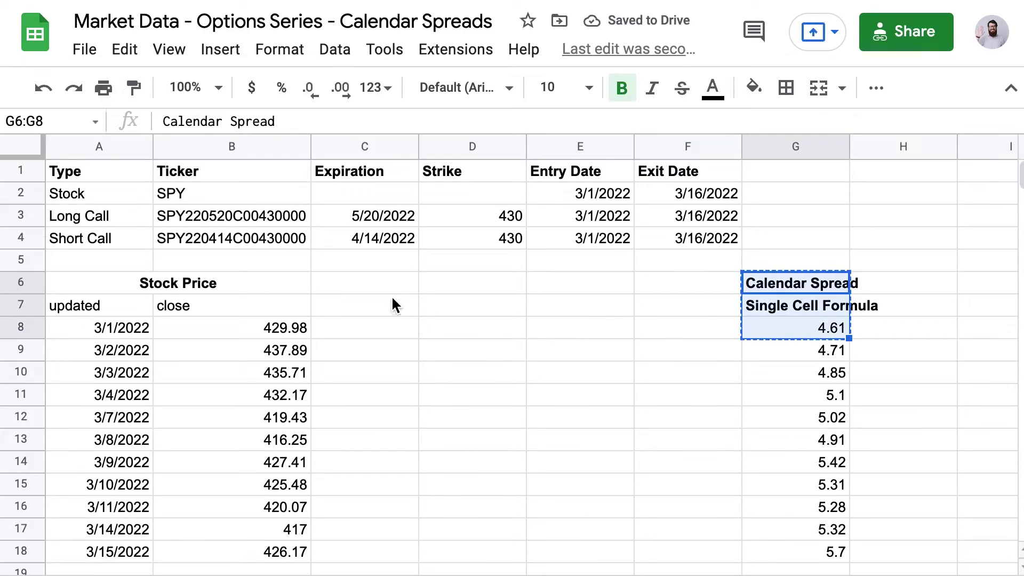
{"action": "left_click", "coordinate": [390, 290]}
{"action": "key", "text": "ctrl+v"}
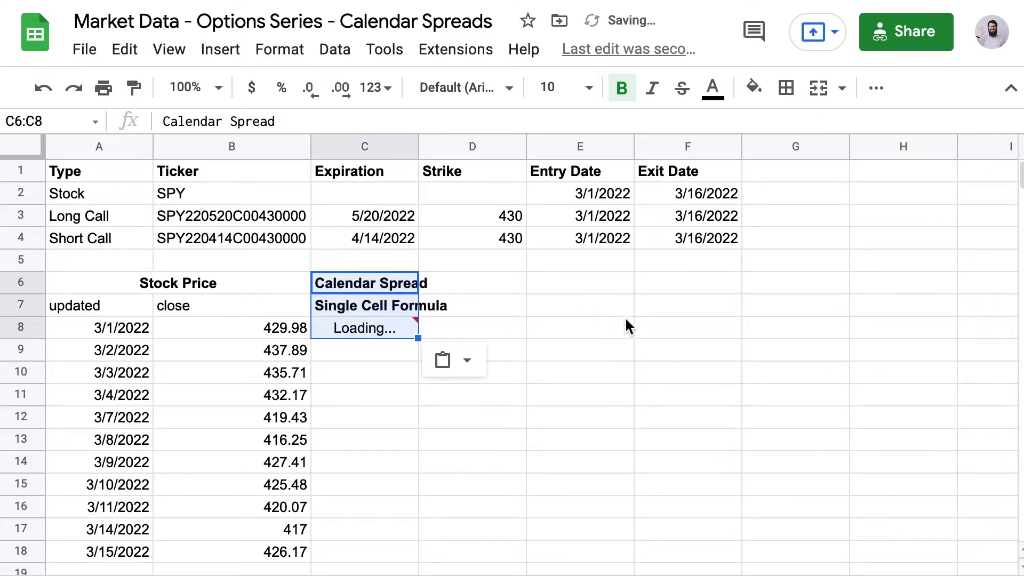
{"action": "left_click", "coordinate": [560, 292]}
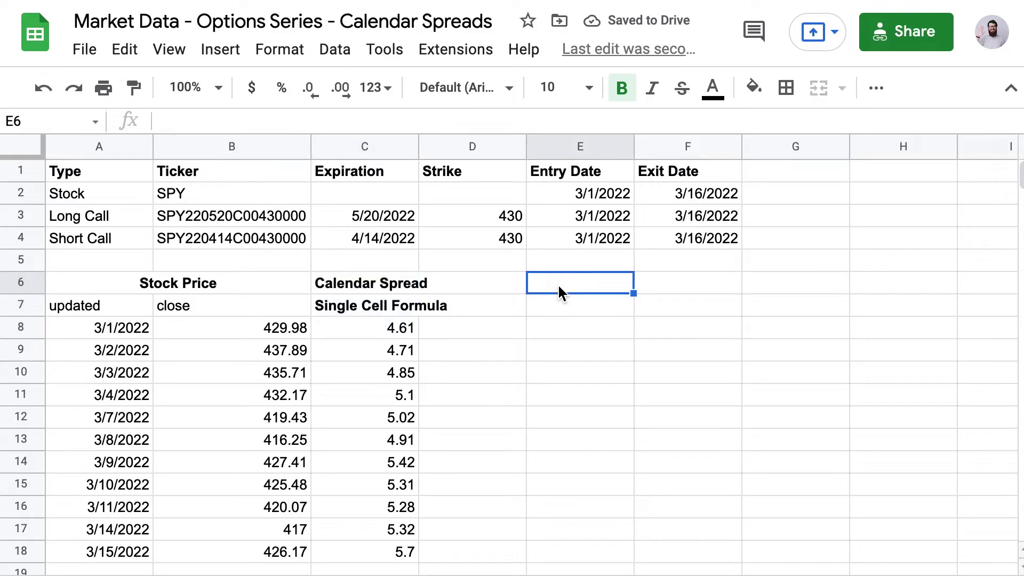
Step: Enter 'Metrics' in E7 with 'Max', 'Min' and 'Avg' labels in E8:E10
{"action": "left_click", "coordinate": [596, 312]}
{"action": "type", "text": "Me"}
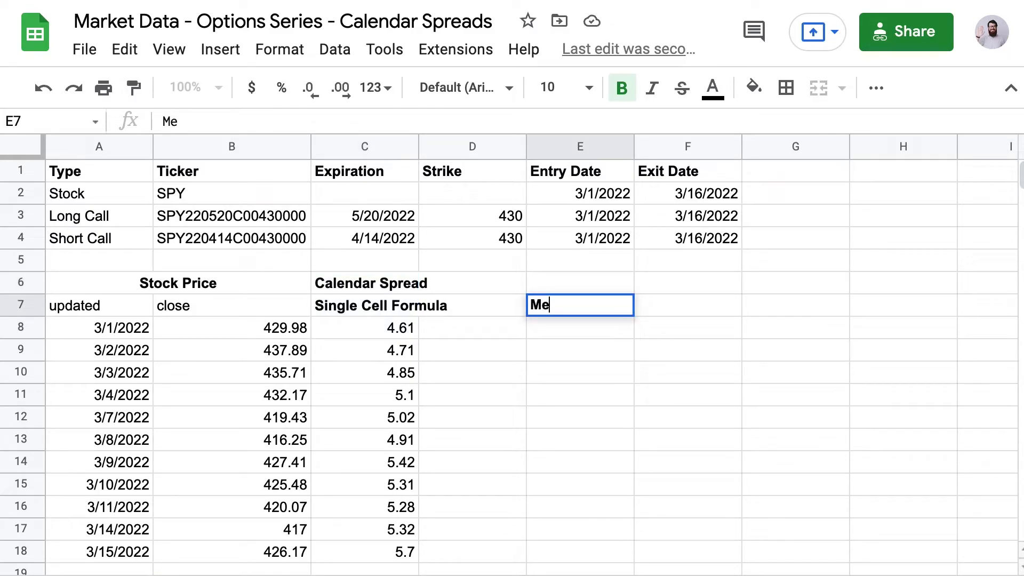
{"action": "type", "text": "trics"}
{"action": "key", "text": "Return"}
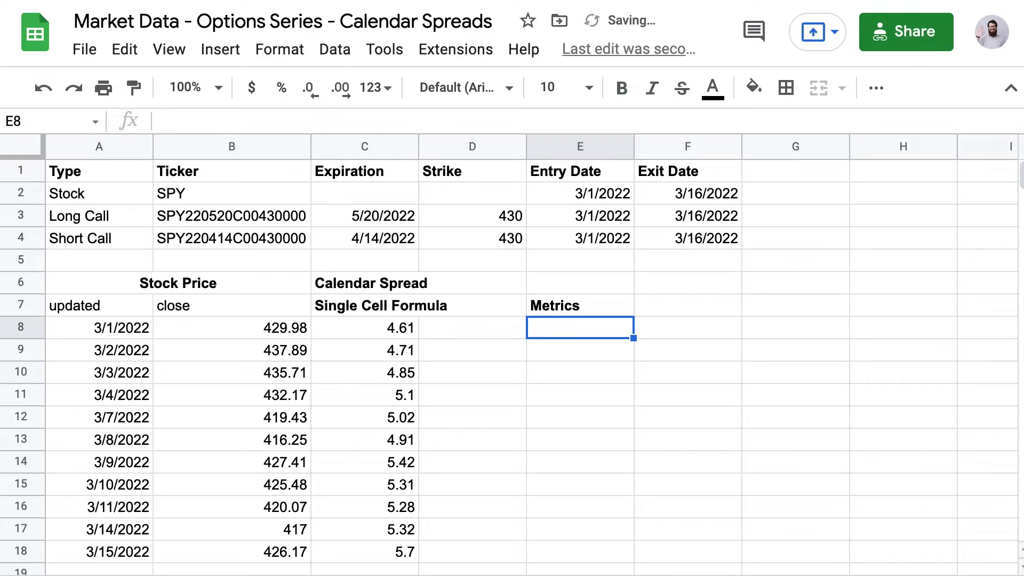
{"action": "type", "text": "Max"}
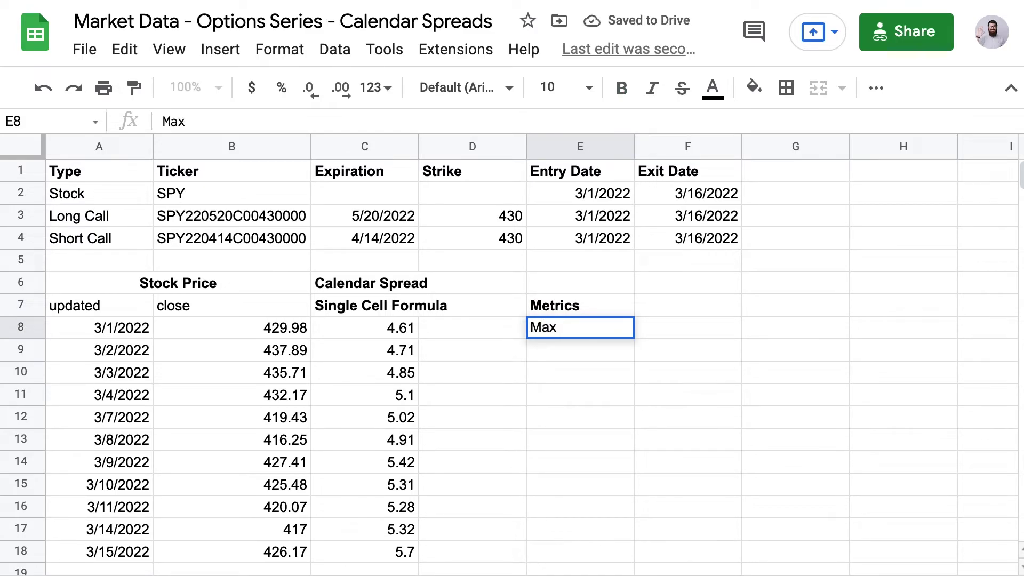
{"action": "key", "text": "Return"}
{"action": "type", "text": "Min"}
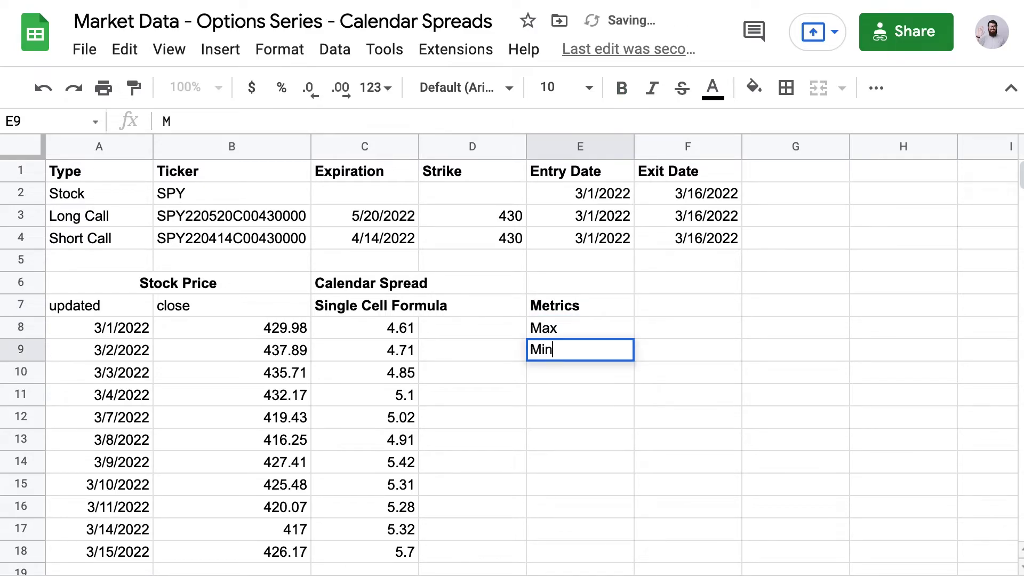
{"action": "key", "text": "Return"}
{"action": "type", "text": "Avg"}
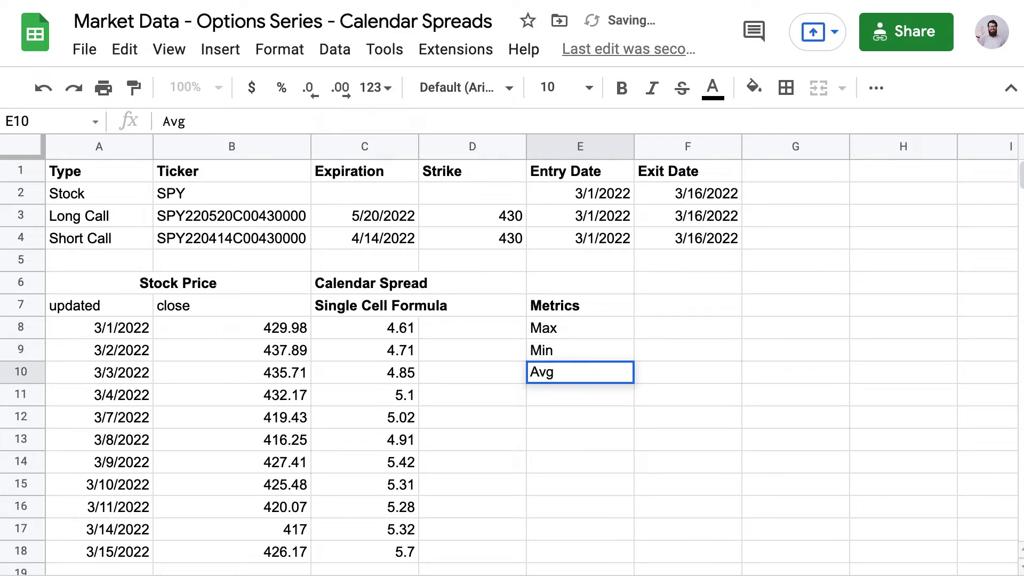
{"action": "key", "text": "Return"}
Step: Copy C8's ARRAYFORMULA text from the formula bar, leaving the cell unchanged
{"action": "key", "text": "Up"}
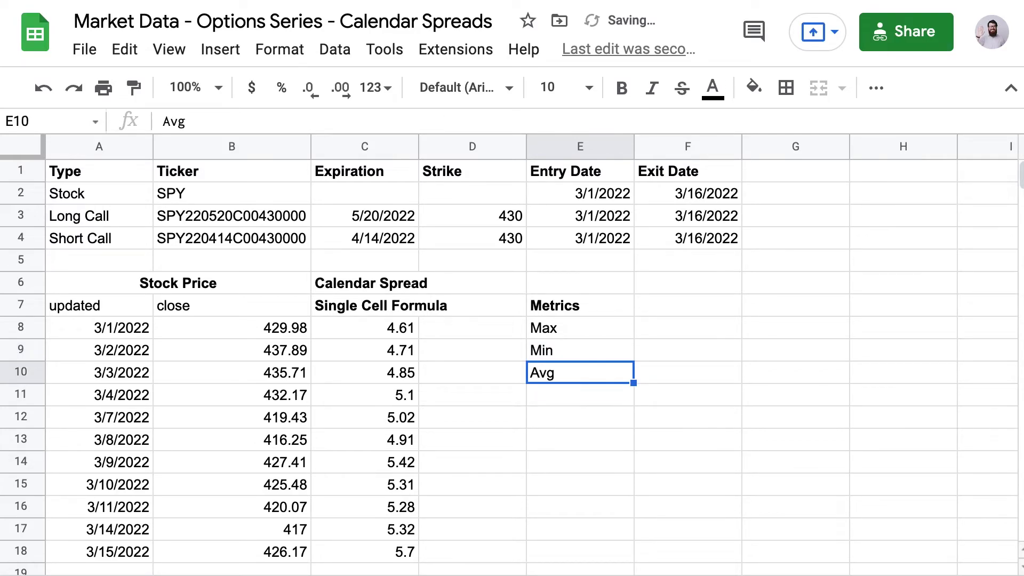
{"action": "key", "text": "Up"}
{"action": "key", "text": "Up"}
{"action": "key", "text": "Up"}
{"action": "key", "text": "Left"}
{"action": "key", "text": "Down"}
{"action": "key", "text": "Left"}
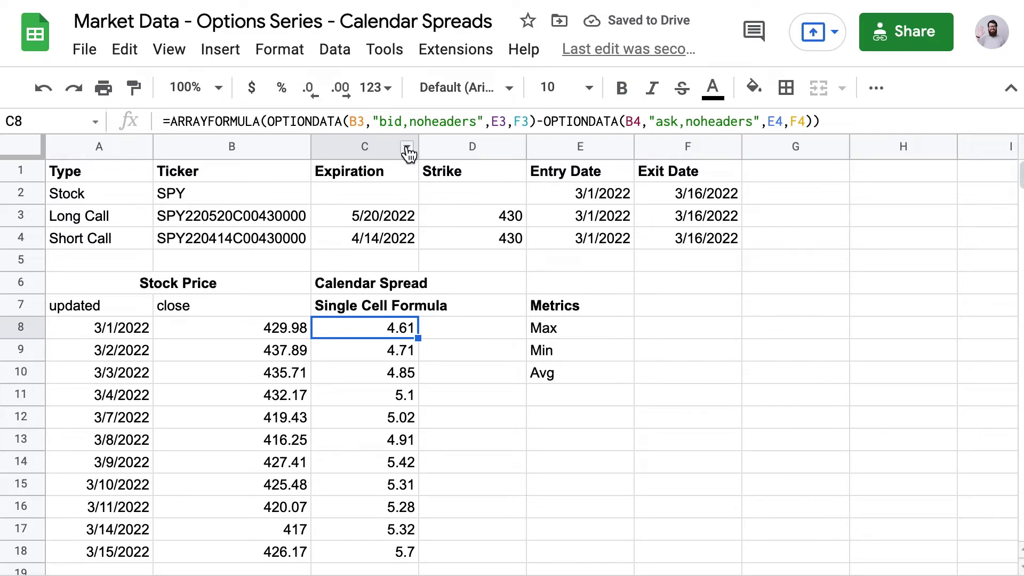
{"action": "left_click", "coordinate": [169, 122]}
{"action": "left_click_drag", "start_coordinate": [169, 121], "coordinate": [820, 122]}
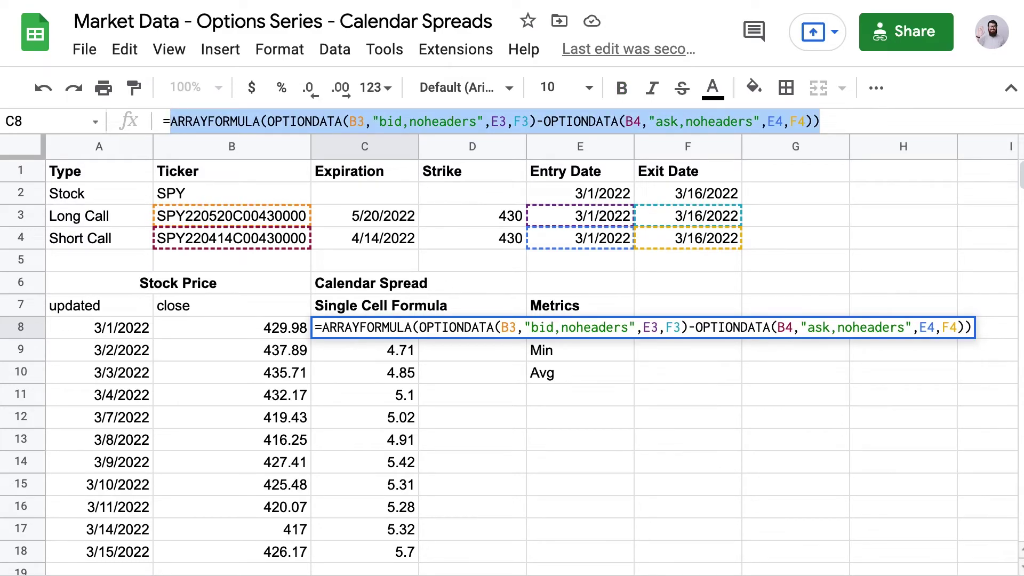
{"action": "key", "text": "Escape"}
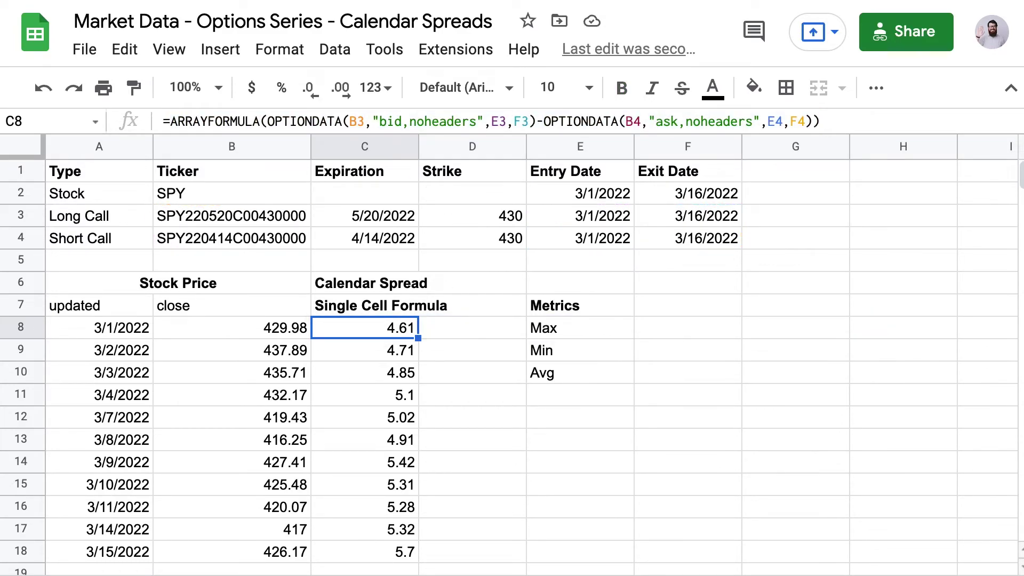
Step: Wrap the pasted spread ARRAYFORMULA in MAX, MIN and AVERAGE in F8:F10, giving 5.7, 4.61, 5.111818182
{"action": "left_click", "coordinate": [663, 337]}
{"action": "type", "text": "=max"}
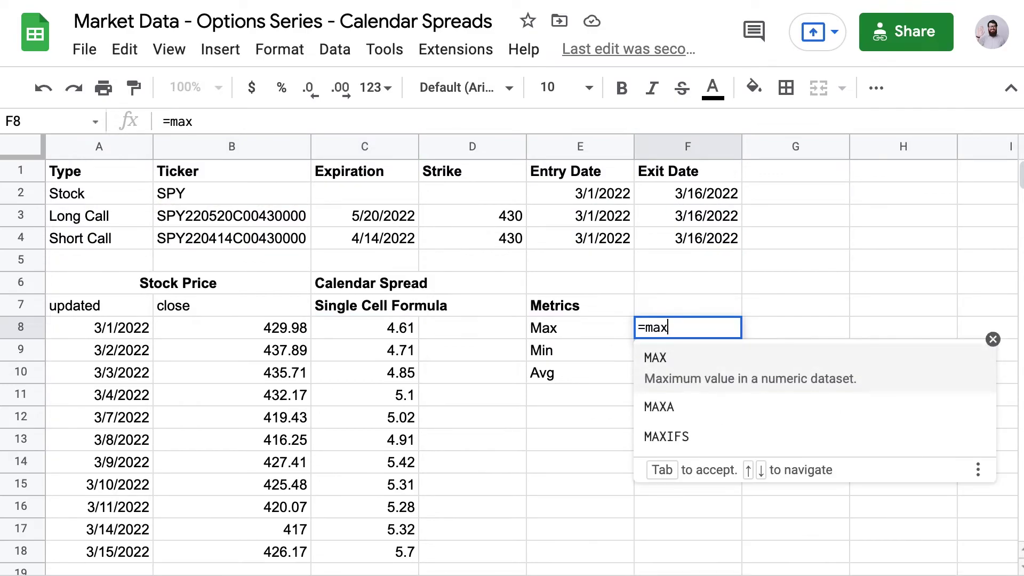
{"action": "type", "text": "("}
{"action": "key", "text": "ctrl+v"}
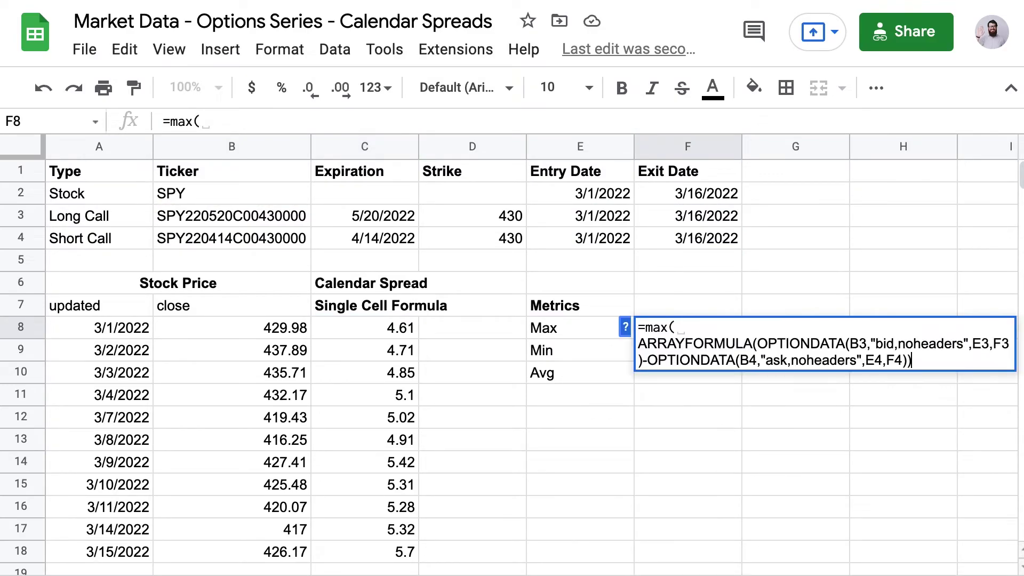
{"action": "type", "text": ")"}
{"action": "type", "text": "=min("}
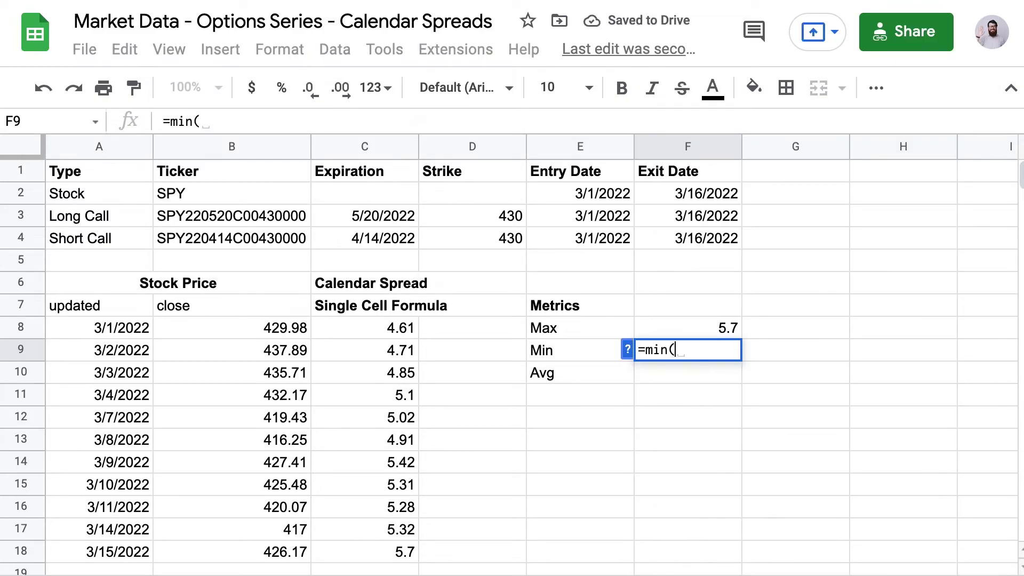
{"action": "key", "text": "ctrl+v"}
{"action": "type", "text": ")"}
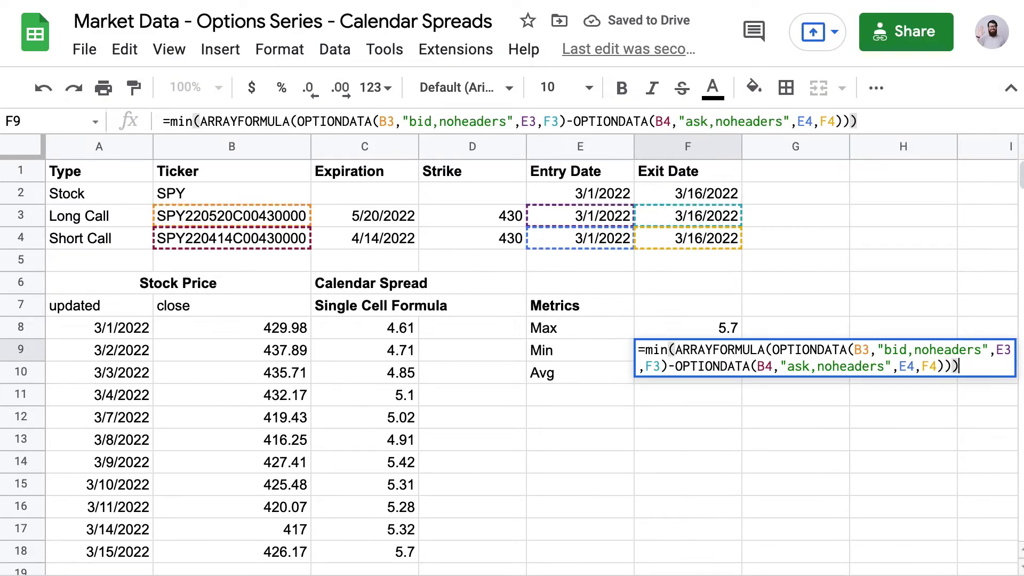
{"action": "key", "text": "Return"}
{"action": "type", "text": "=average("}
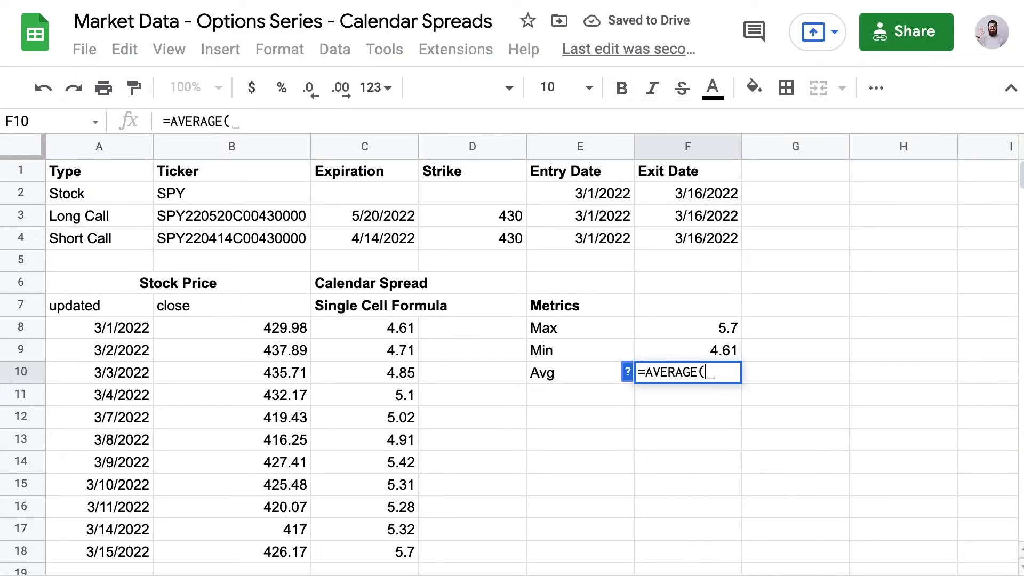
{"action": "key", "text": "ctrl+v"}
{"action": "type", "text": ")"}
{"action": "key", "text": "Return"}
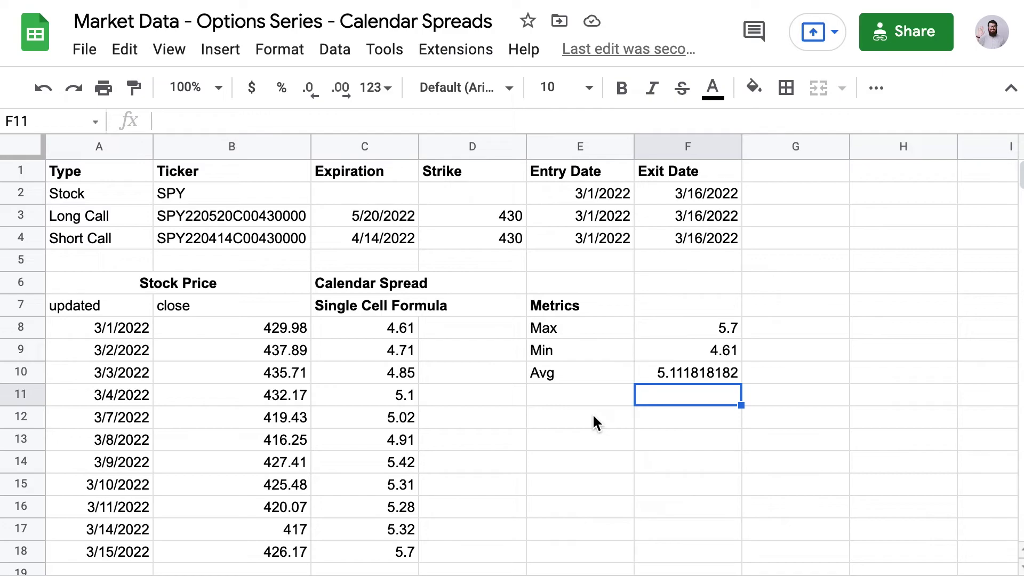
{"action": "left_click", "coordinate": [686, 330]}
{"action": "left_click", "coordinate": [405, 558]}
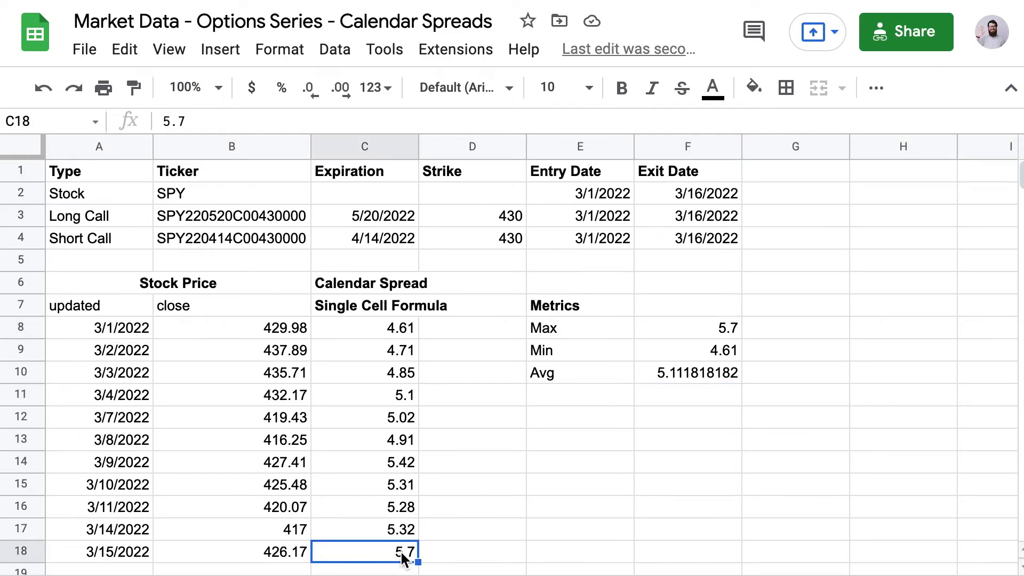
{"action": "left_click", "coordinate": [681, 352]}
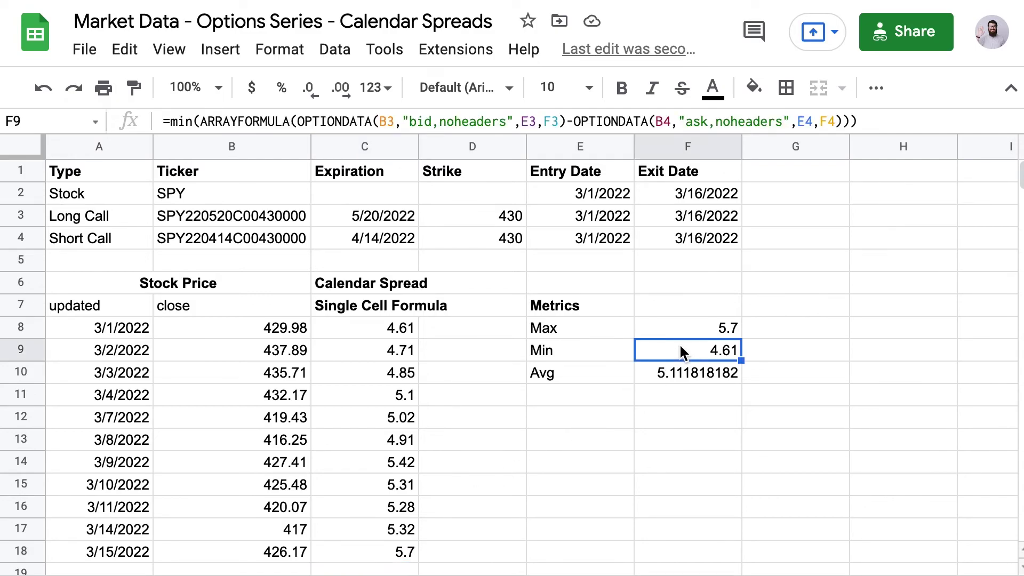
{"action": "left_click", "coordinate": [400, 338]}
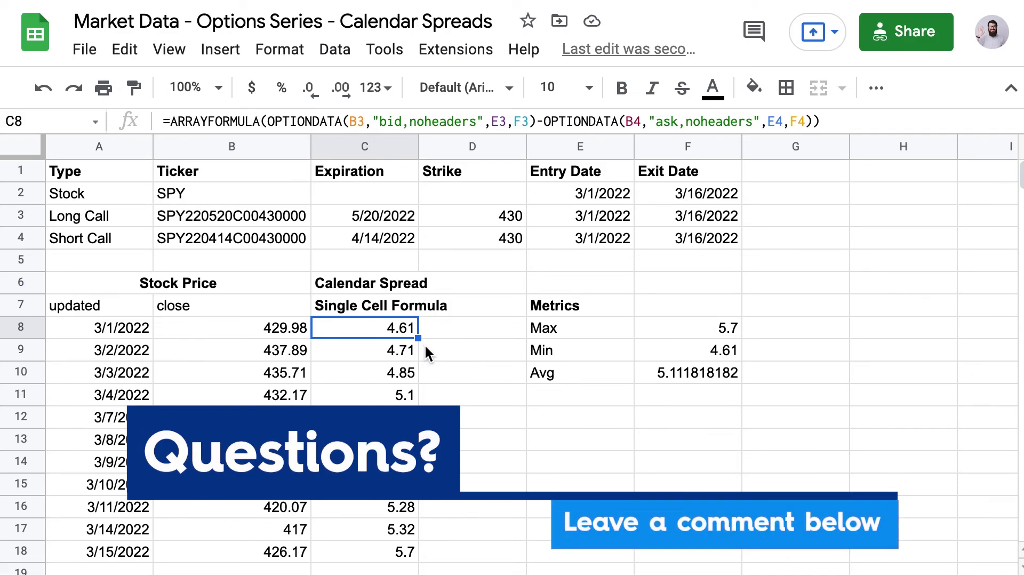
{"action": "left_click", "coordinate": [647, 360]}
{"action": "left_click", "coordinate": [648, 369]}
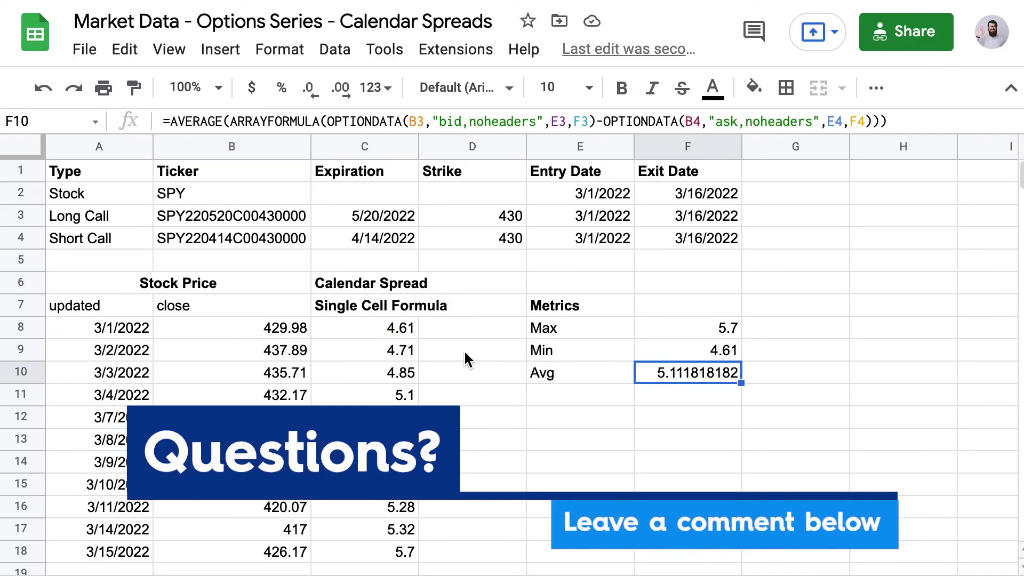
{"action": "left_click_drag", "start_coordinate": [409, 333], "coordinate": [410, 556]}
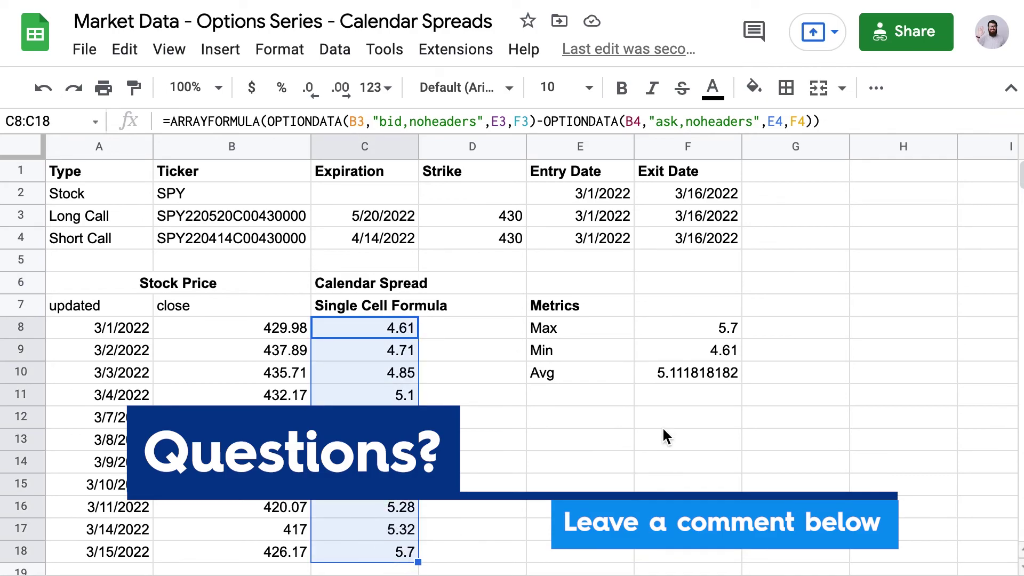
{"action": "left_click", "coordinate": [696, 376]}
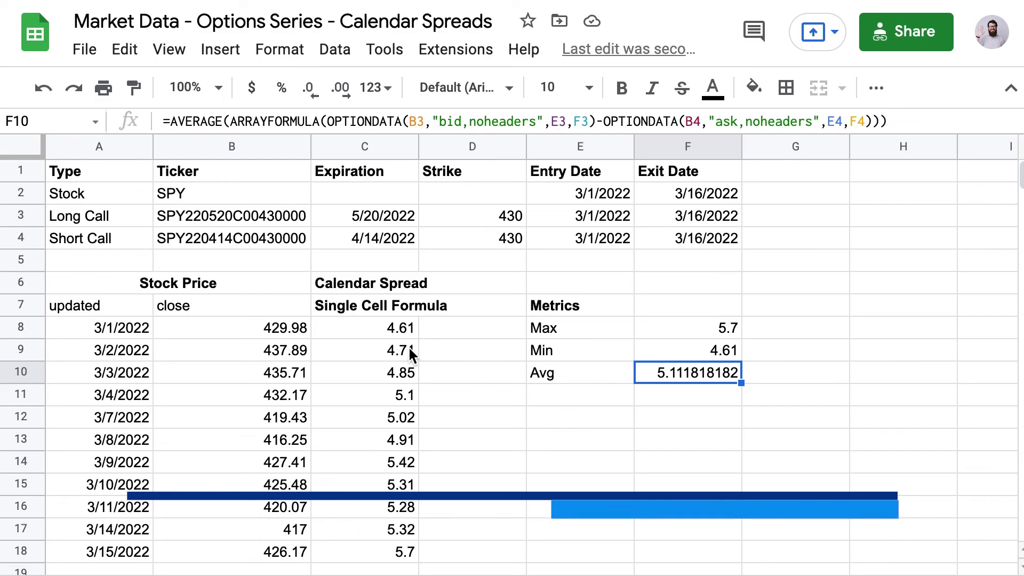